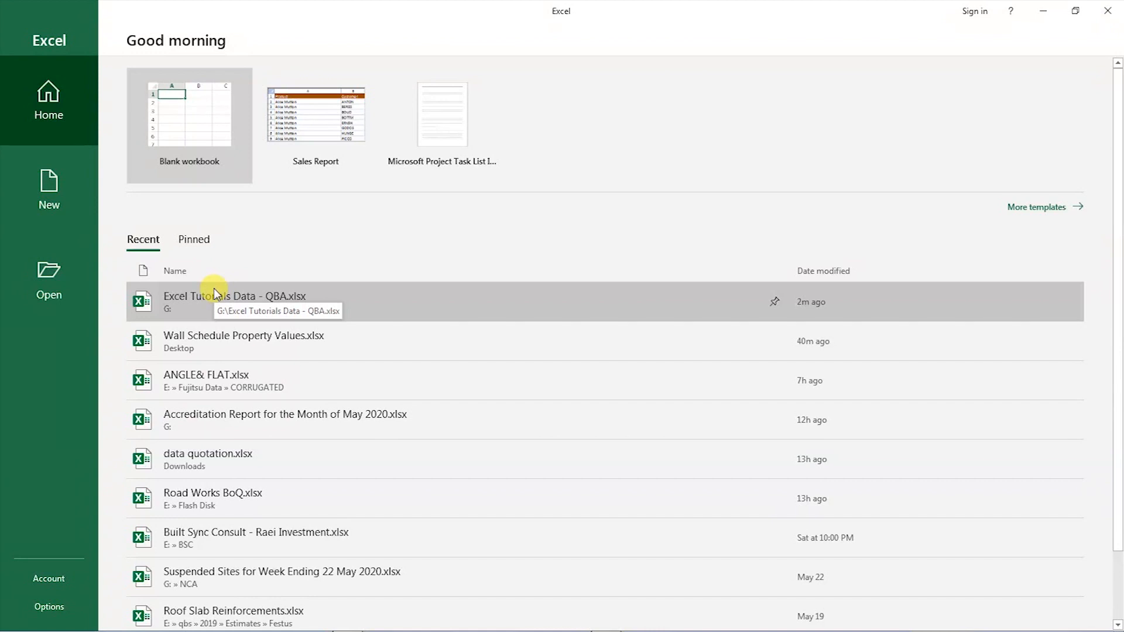
Create a new blank workbook and select cell D5 as the table's starting point.
{"action": "left_click", "coordinate": [65, 200]}
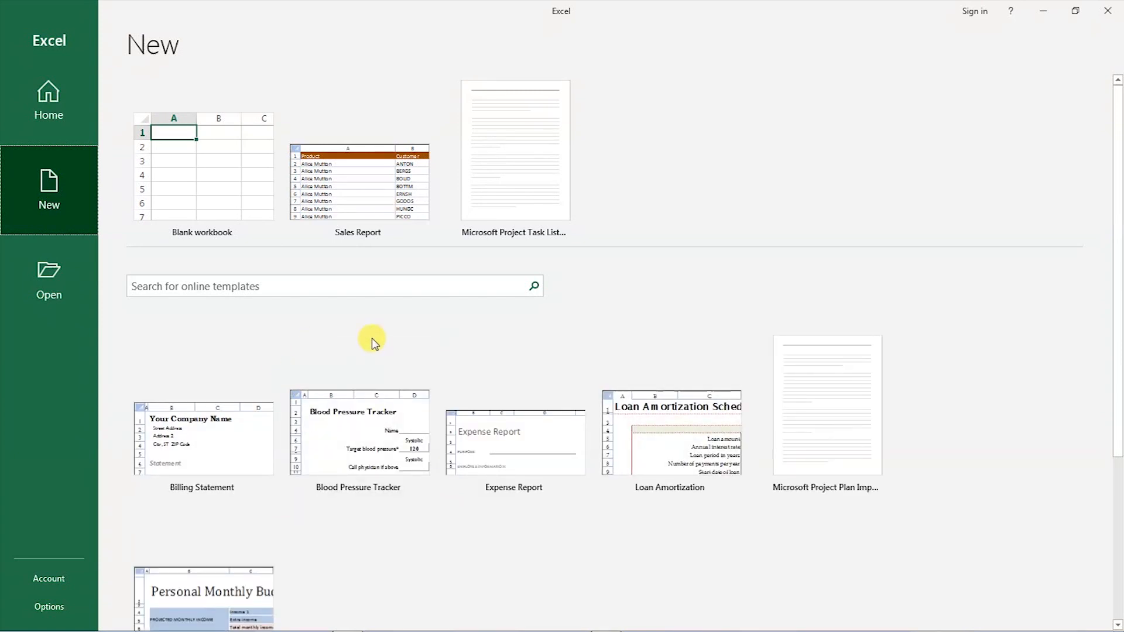
{"action": "left_click", "coordinate": [187, 179]}
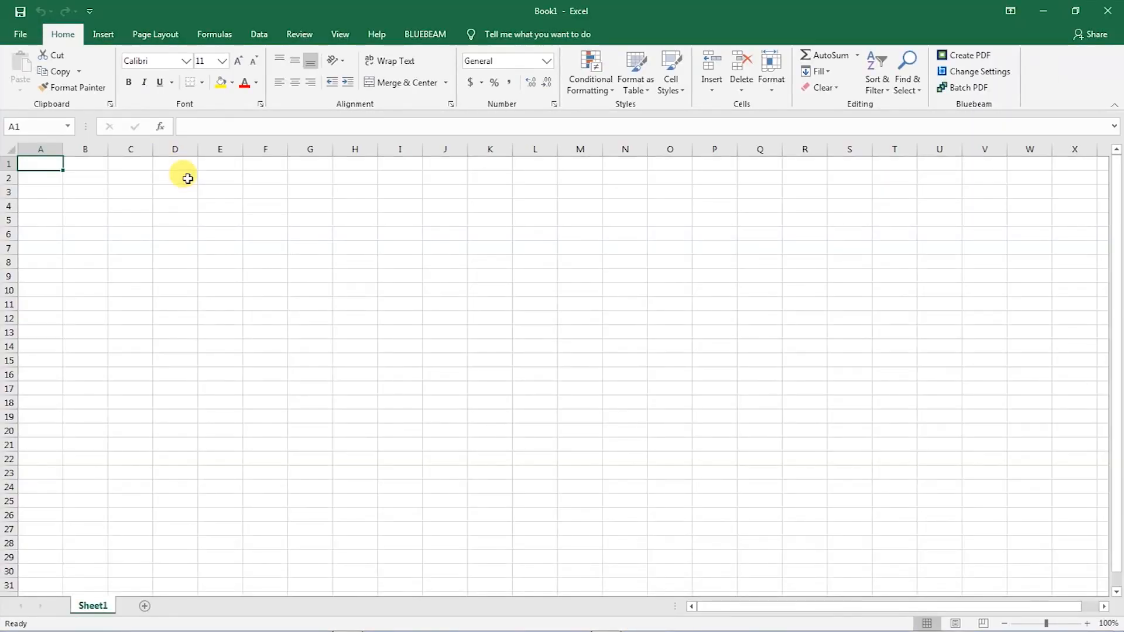
{"action": "left_click", "coordinate": [173, 220]}
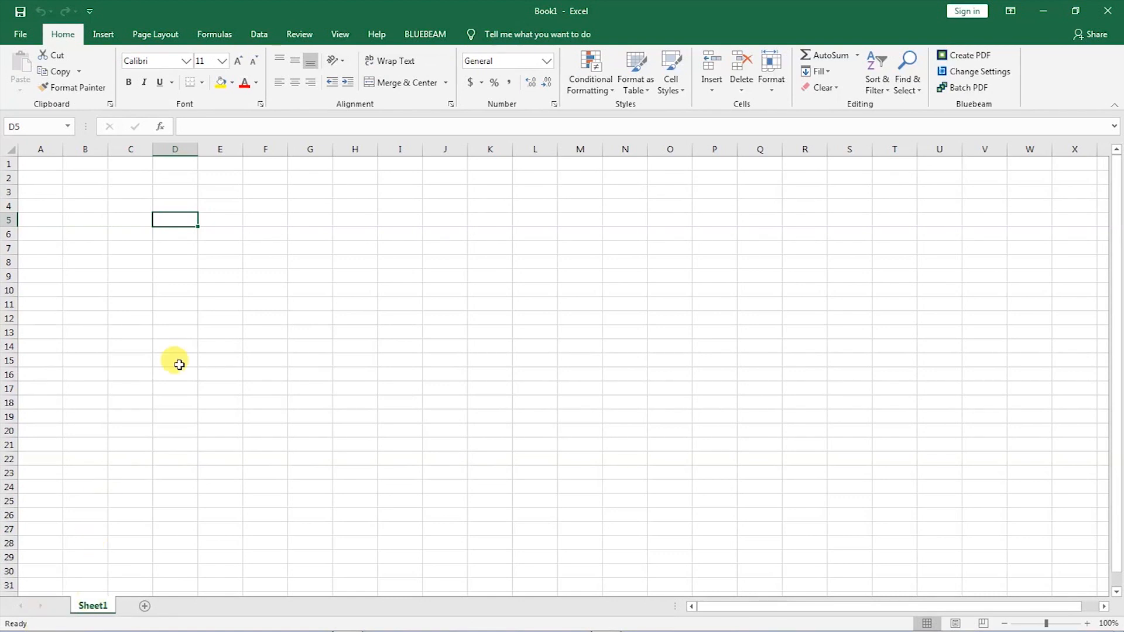
{"action": "left_click", "coordinate": [220, 219]}
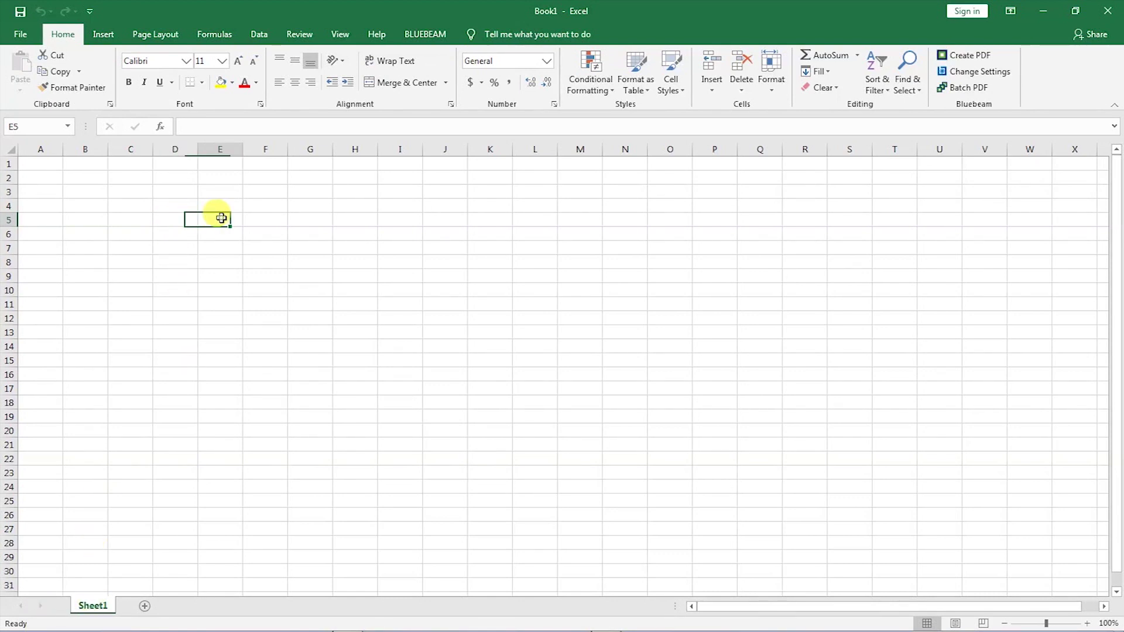
Enter the headers Profession in D5 and No. of Members in E5.
{"action": "left_click", "coordinate": [173, 219]}
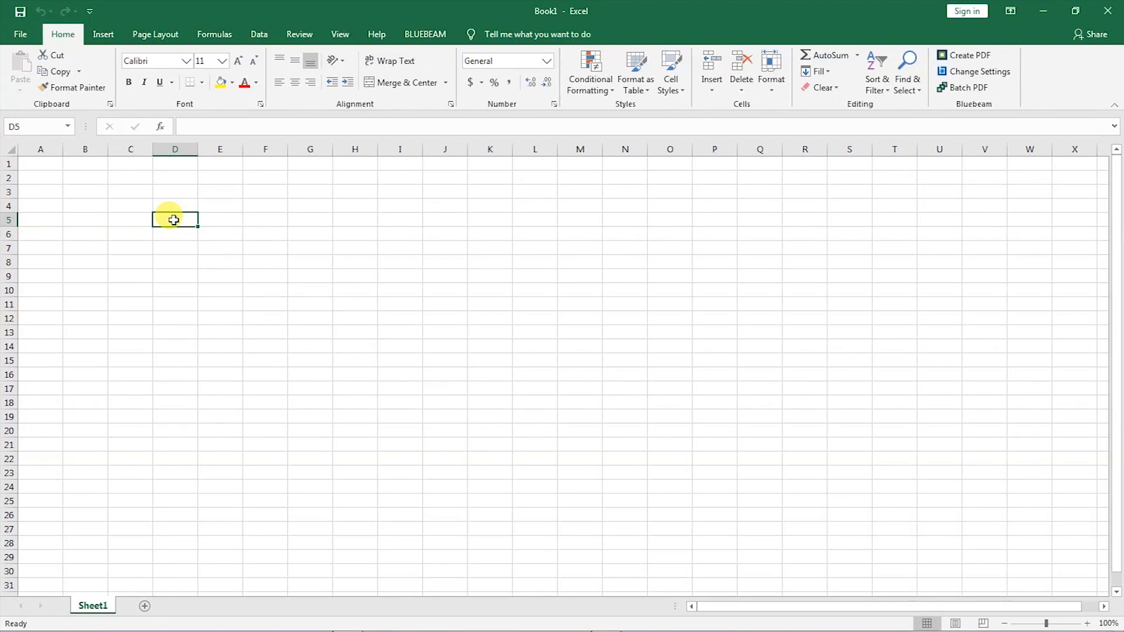
{"action": "type", "text": "p"}
{"action": "key", "text": "BackSpace"}
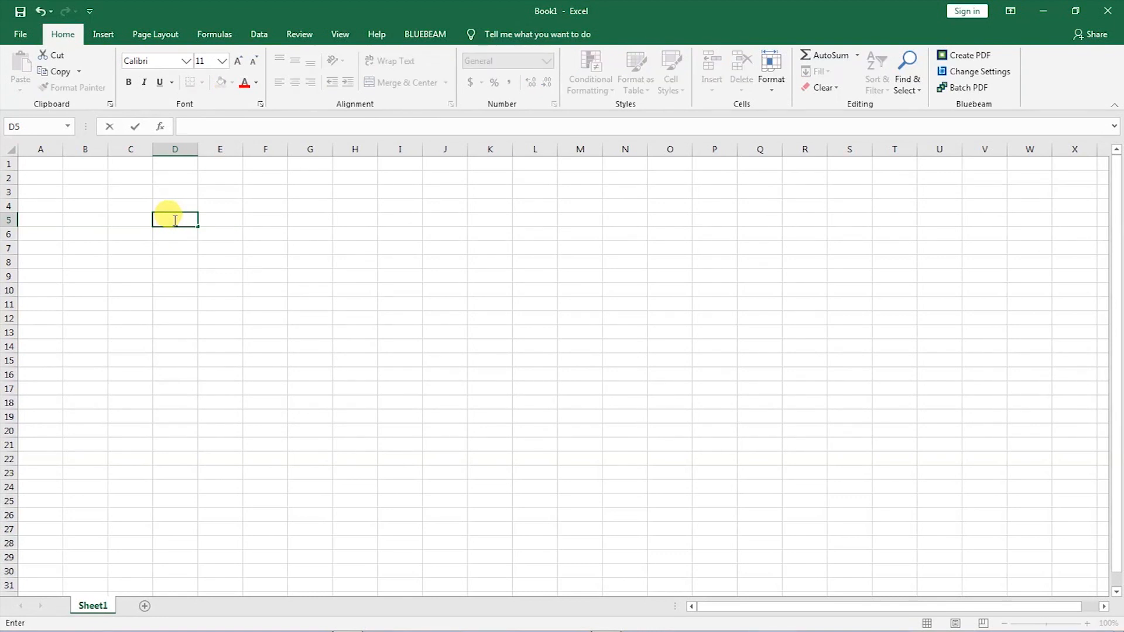
{"action": "type", "text": "P"}
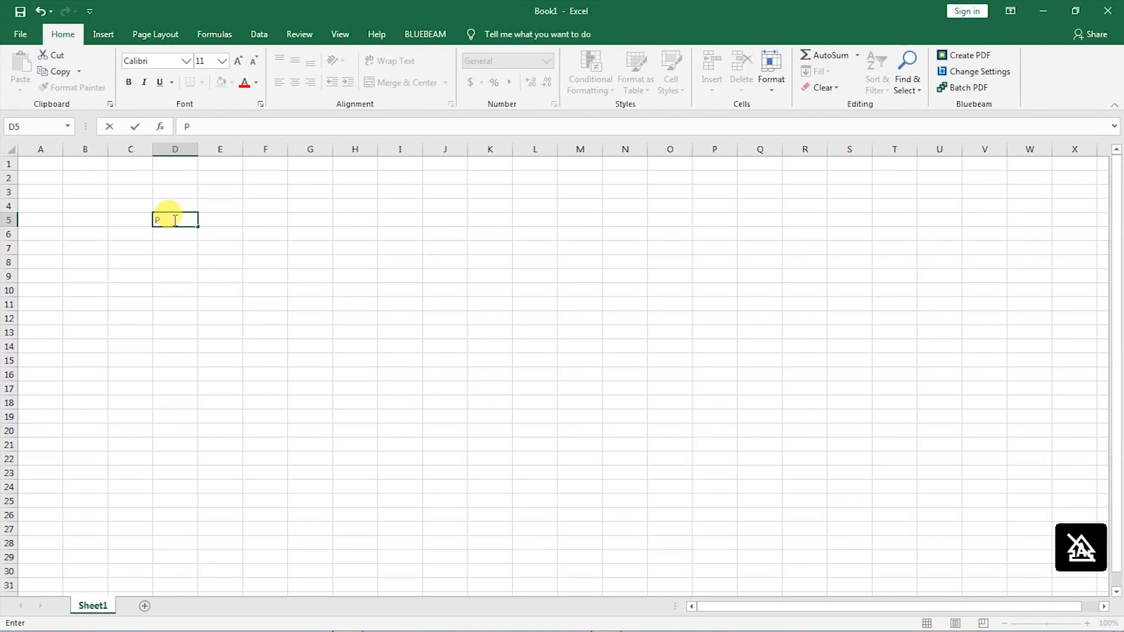
{"action": "type", "text": "rofessio"}
{"action": "type", "text": "n"}
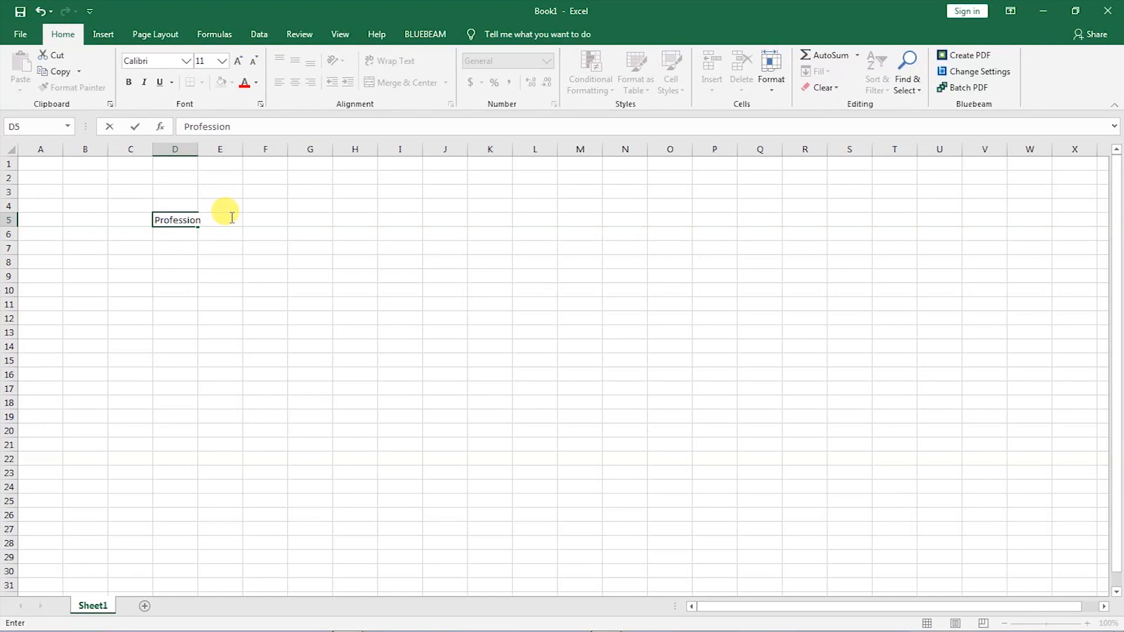
{"action": "left_click", "coordinate": [231, 218]}
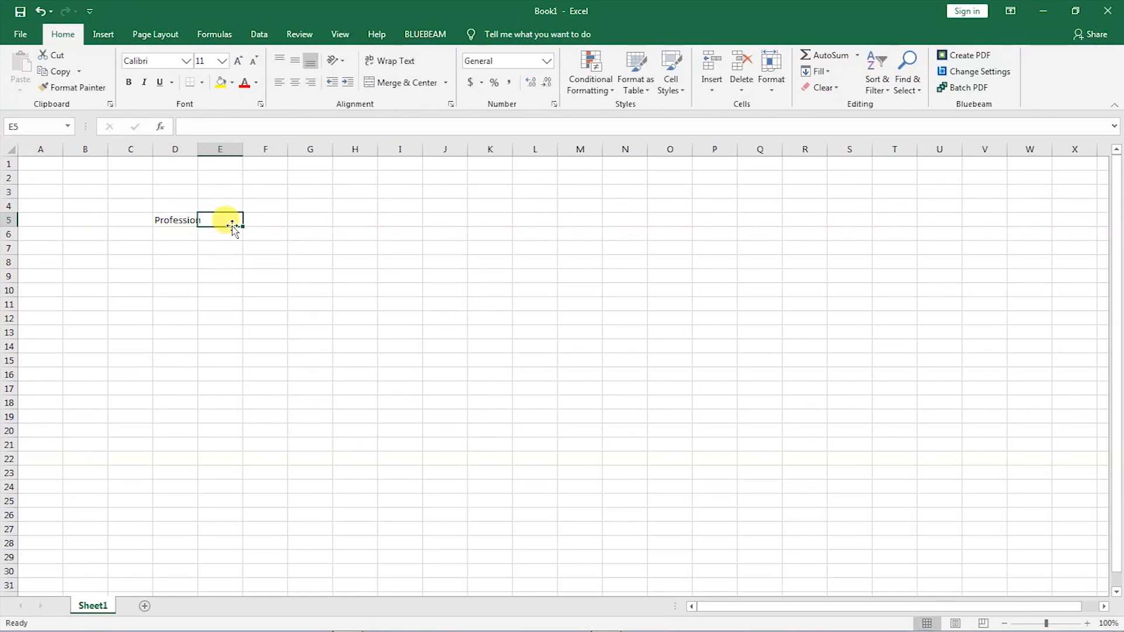
{"action": "type", "text": "No. o"}
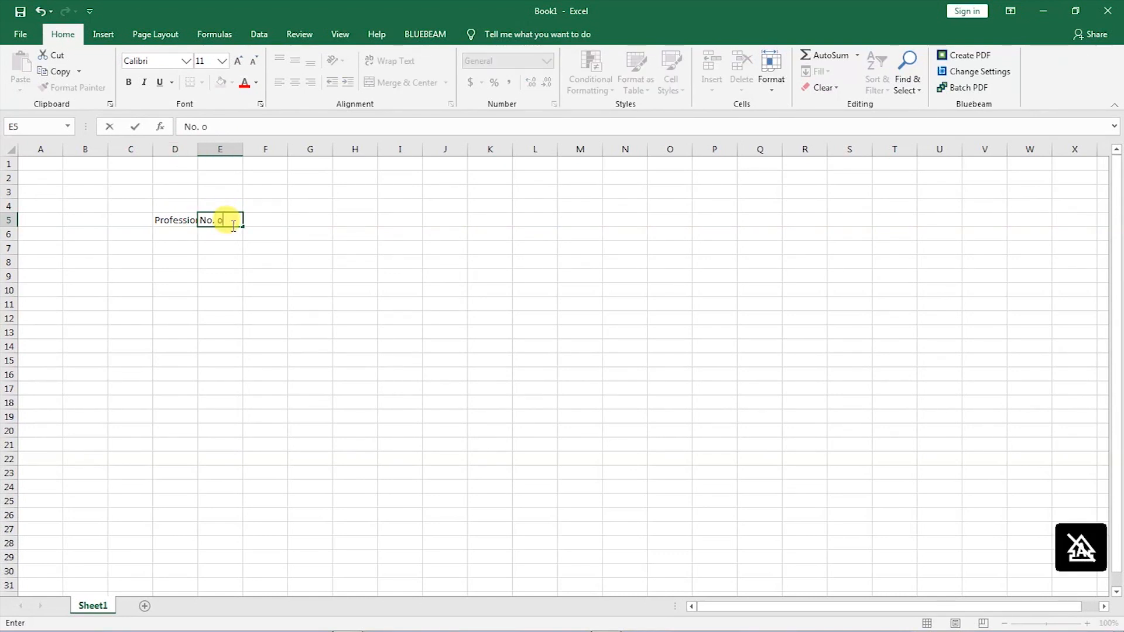
{"action": "type", "text": "f Memb"}
{"action": "type", "text": "ers"}
{"action": "key", "text": "Return"}
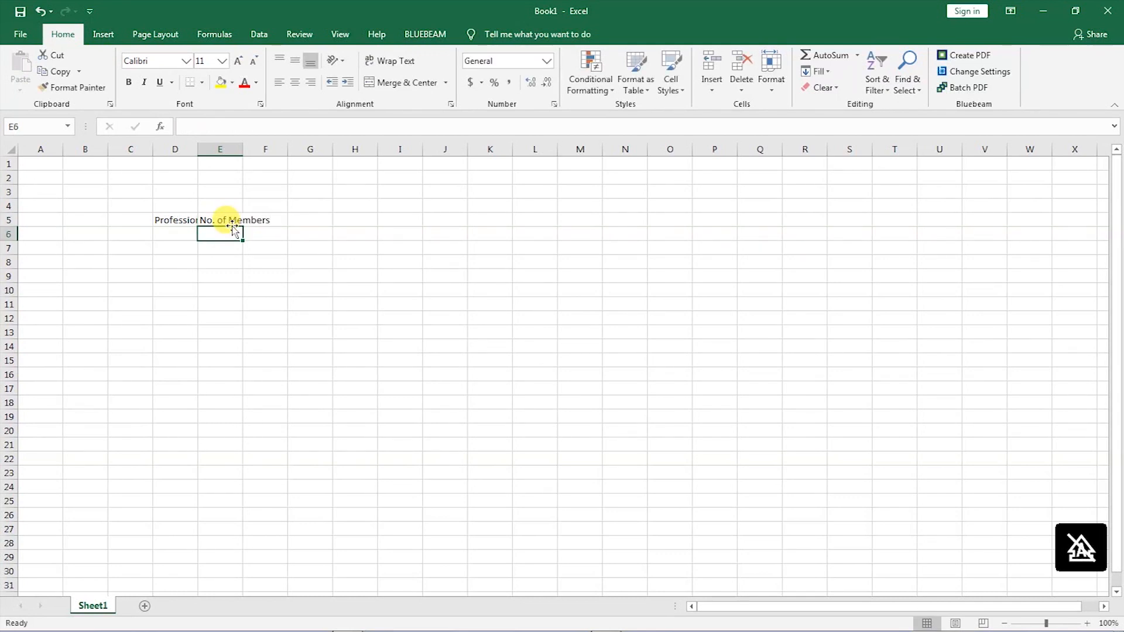
AutoFit columns D and E to the headers and move to D6 for the first profession.
{"action": "double_click", "coordinate": [198, 150]}
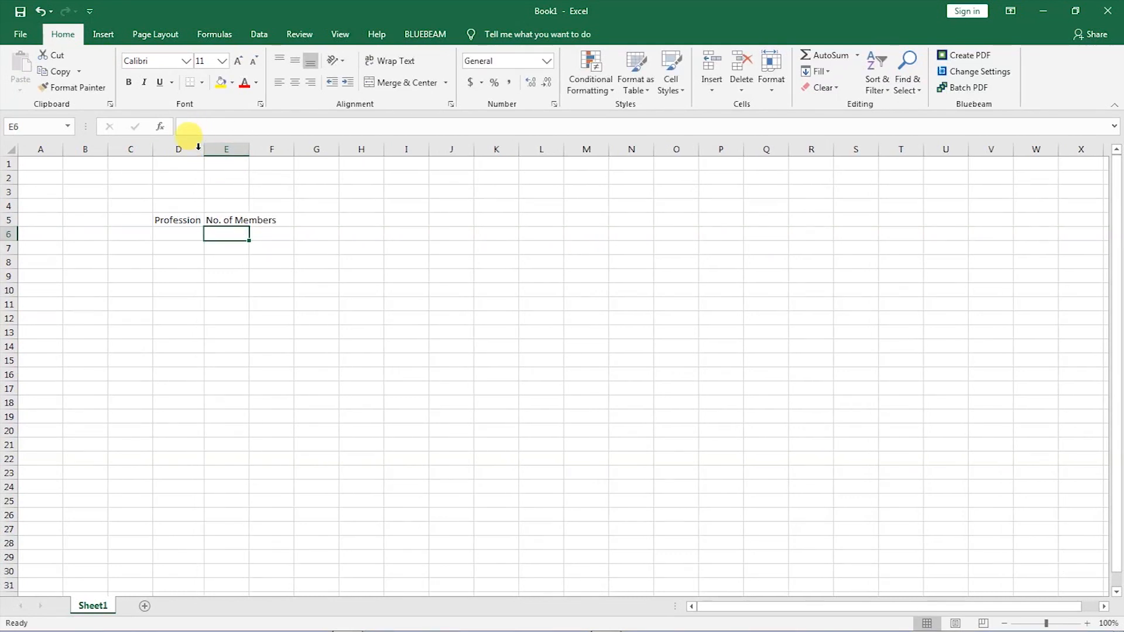
{"action": "double_click", "coordinate": [249, 150]}
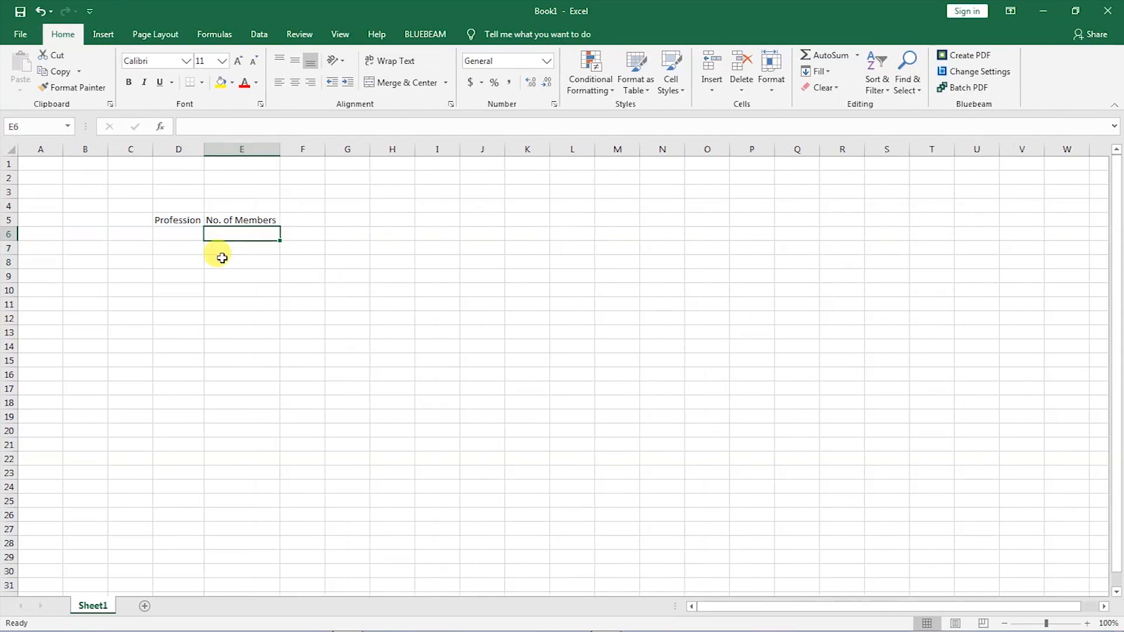
{"action": "left_click", "coordinate": [182, 236]}
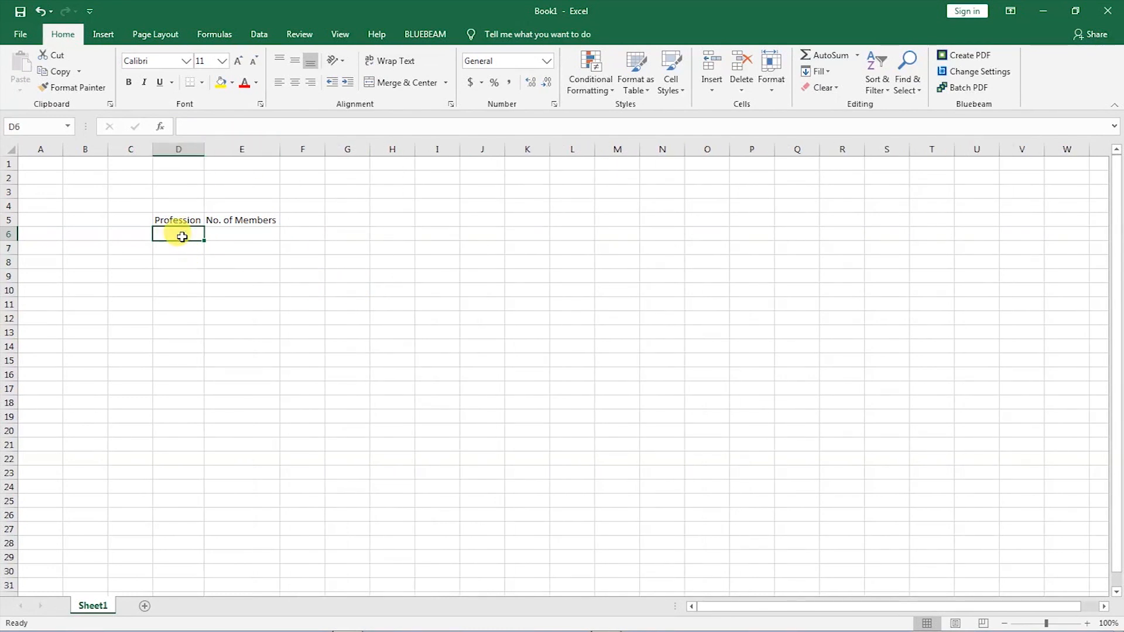
{"action": "type", "text": "Ur"}
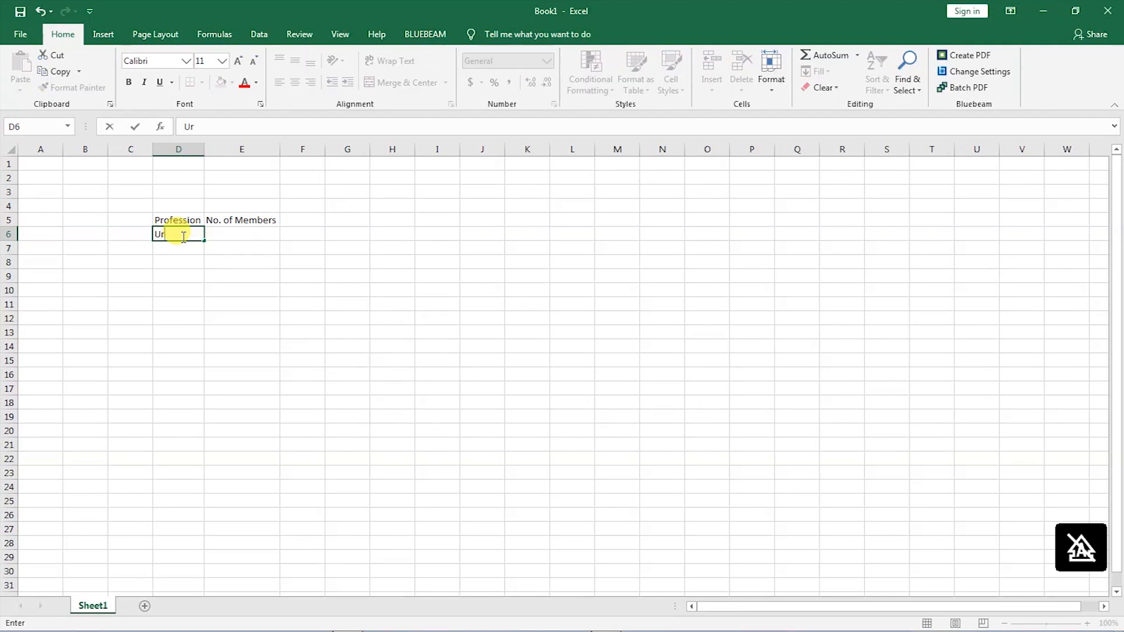
{"action": "type", "text": "ban Pl"}
{"action": "type", "text": "anners"}
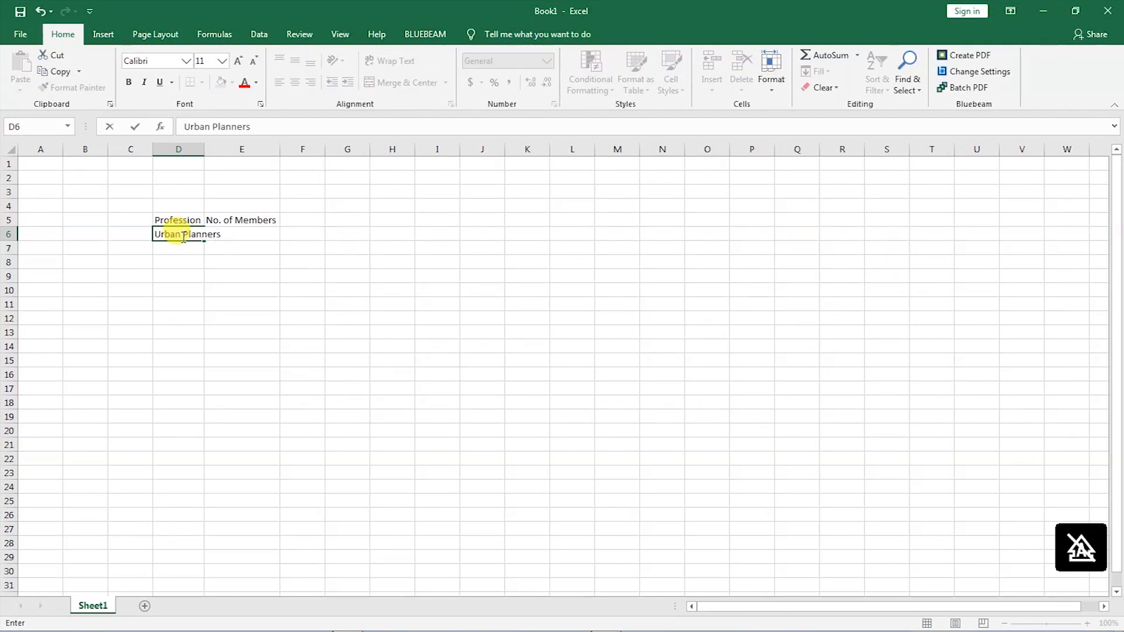
List Urban Planners with 100 members and Architects with 120 members.
{"action": "key", "text": "Tab"}
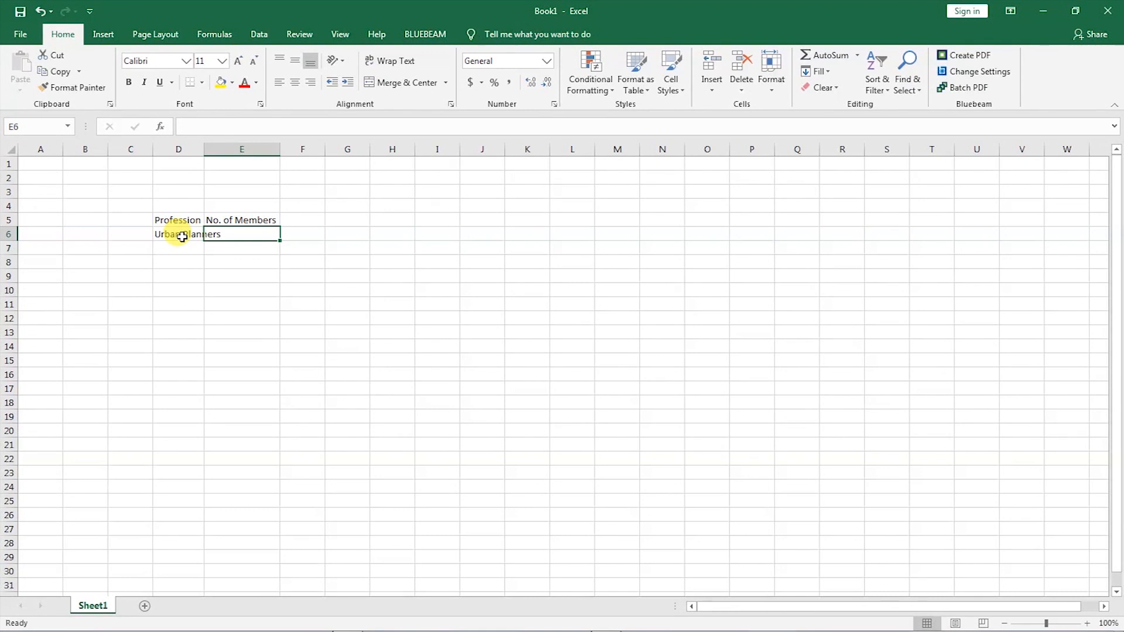
{"action": "type", "text": "100"}
{"action": "key", "text": "Return"}
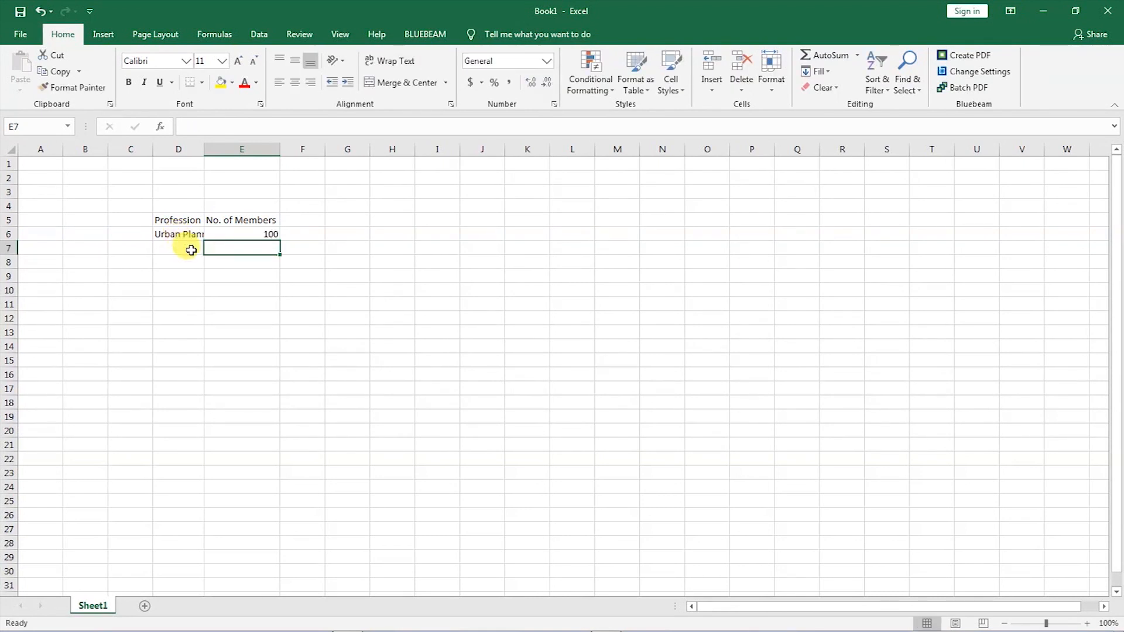
{"action": "left_click", "coordinate": [191, 250]}
{"action": "type", "text": "A"}
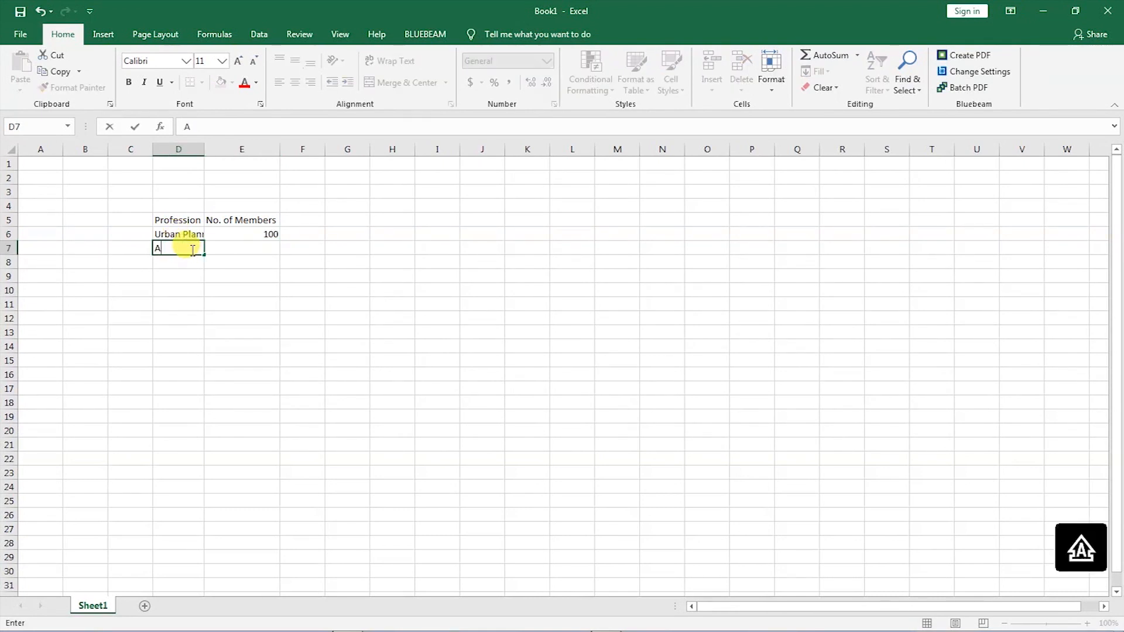
{"action": "type", "text": "rchitects"}
{"action": "key", "text": "Tab"}
{"action": "type", "text": "12"}
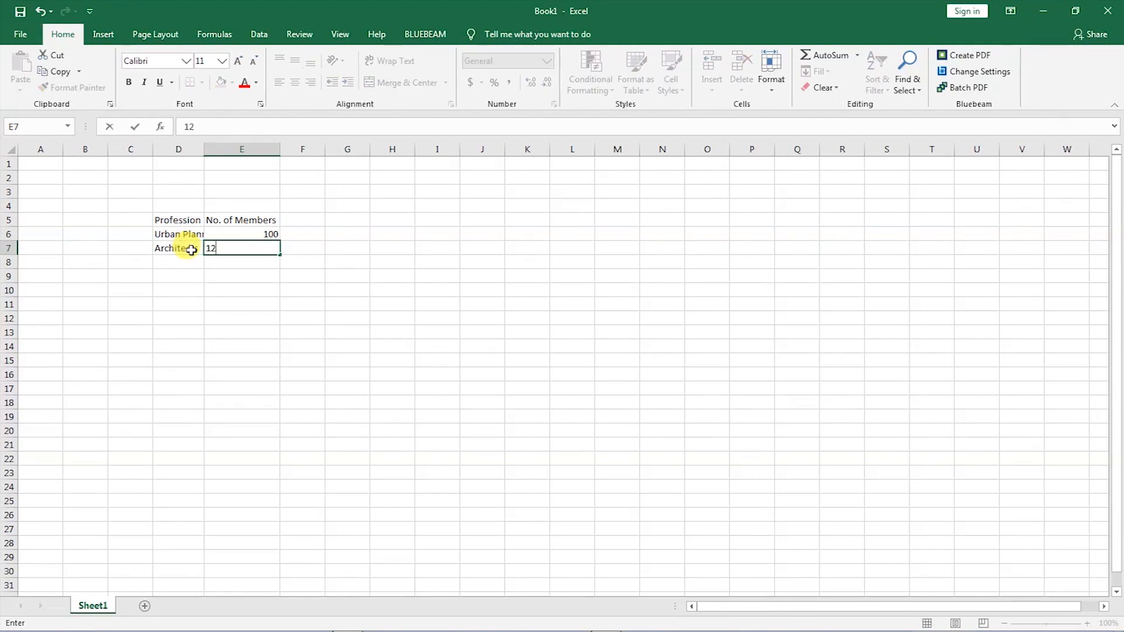
{"action": "type", "text": "0"}
{"action": "left_click", "coordinate": [181, 263]}
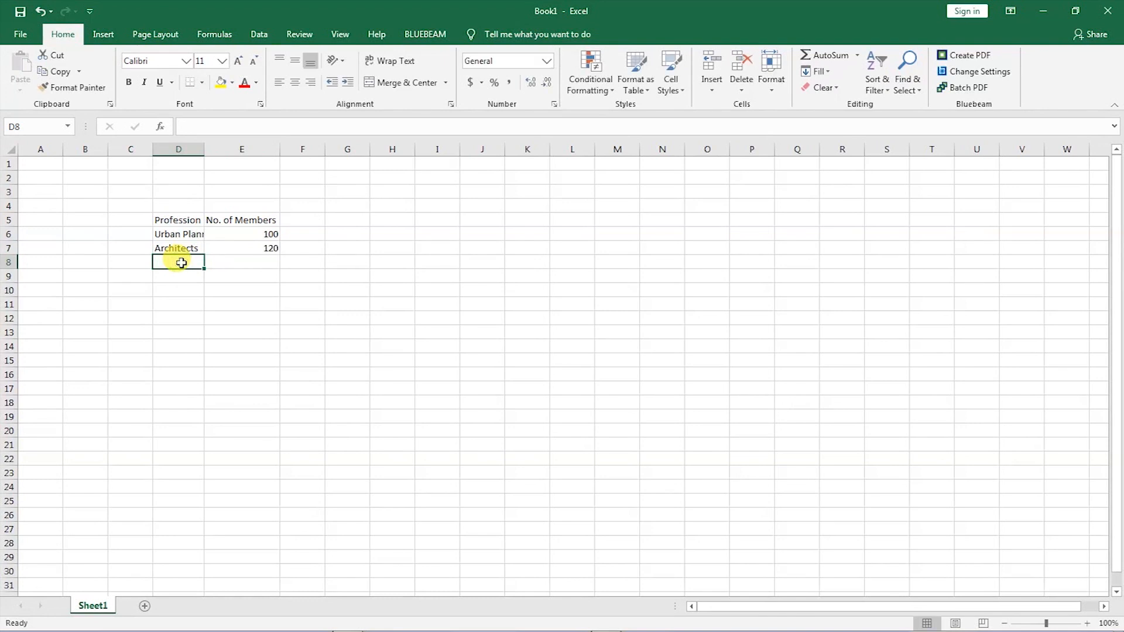
{"action": "type", "text": "Quan"}
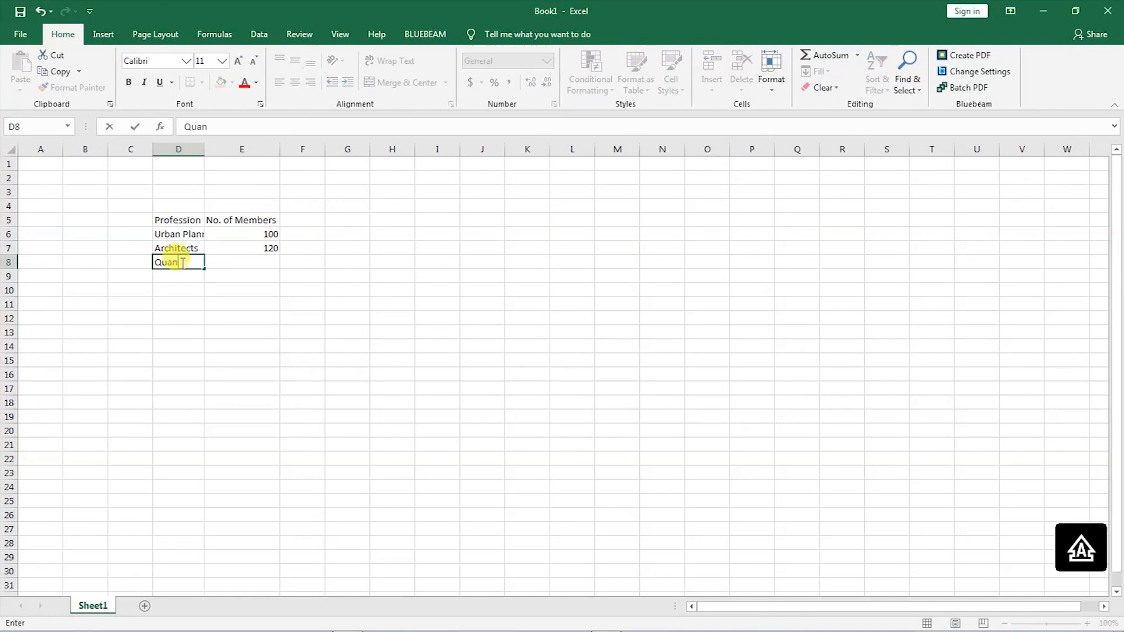
{"action": "type", "text": "tity S"}
{"action": "type", "text": "urveyors"}
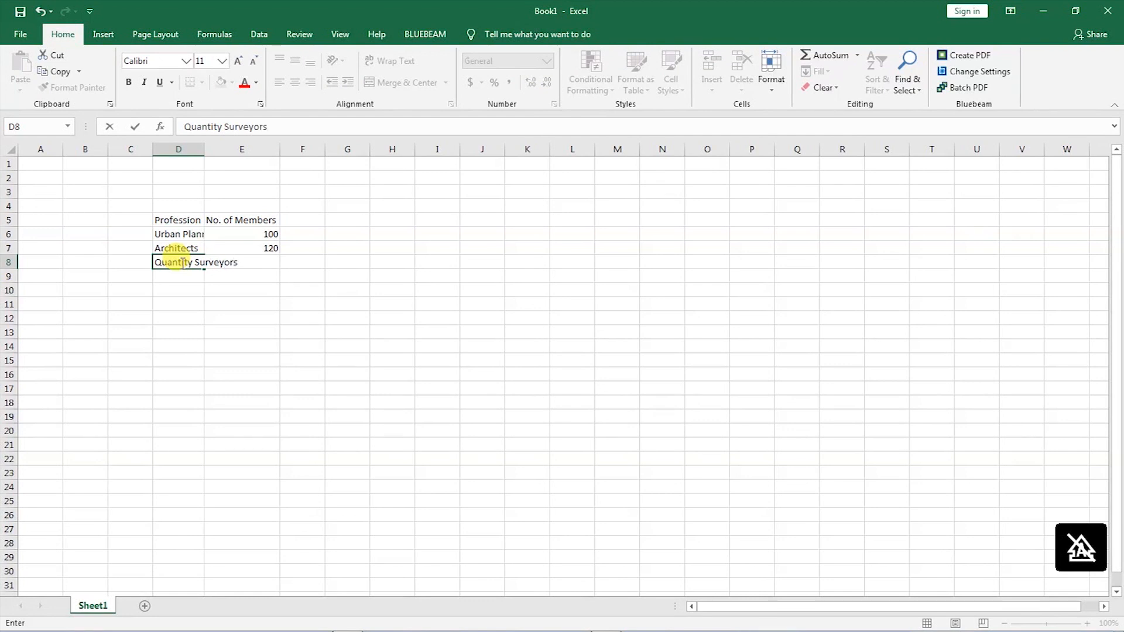
List Quantity Surveyors 80, Engineers 60, Project Managers 45 and Environmental Designers without a count.
{"action": "key", "text": "Tab"}
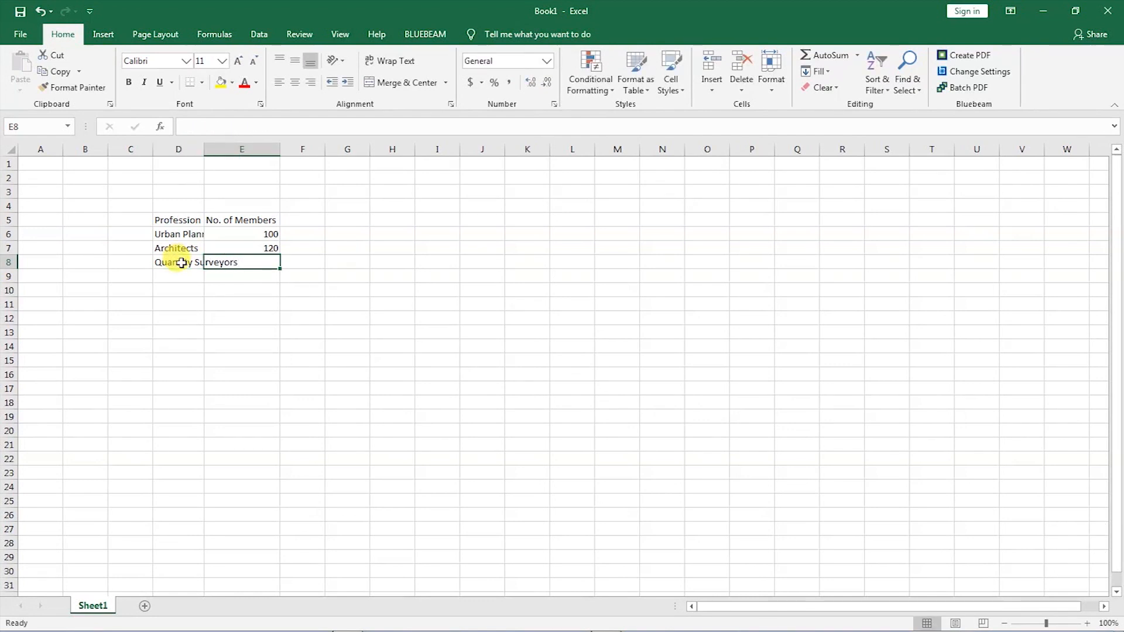
{"action": "type", "text": "80"}
{"action": "key", "text": "Return"}
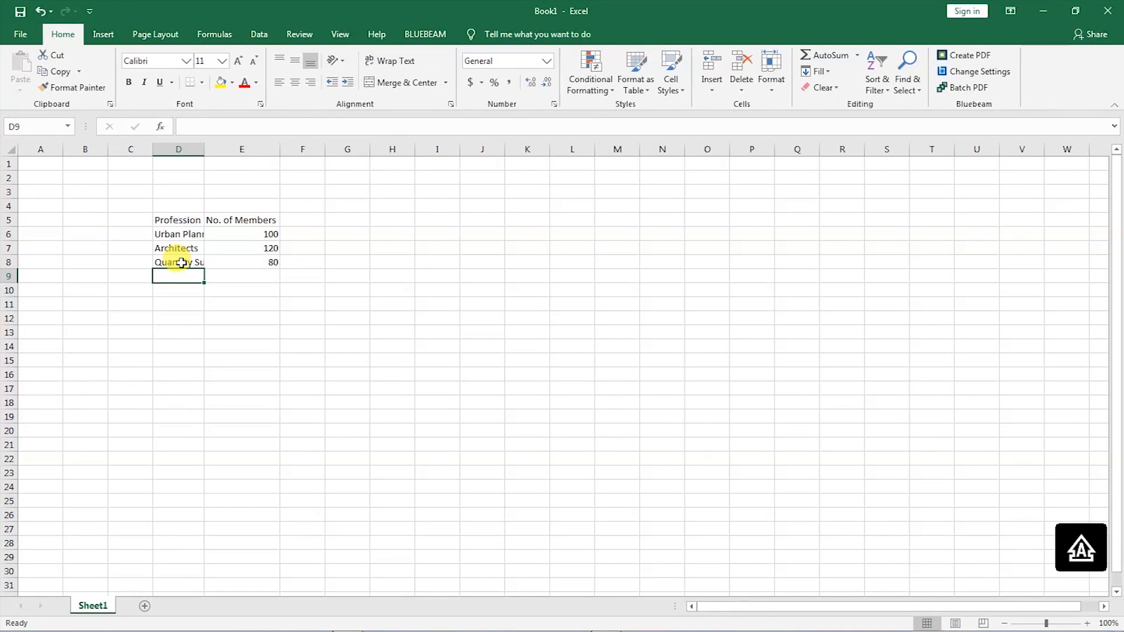
{"action": "type", "text": "Engineer"}
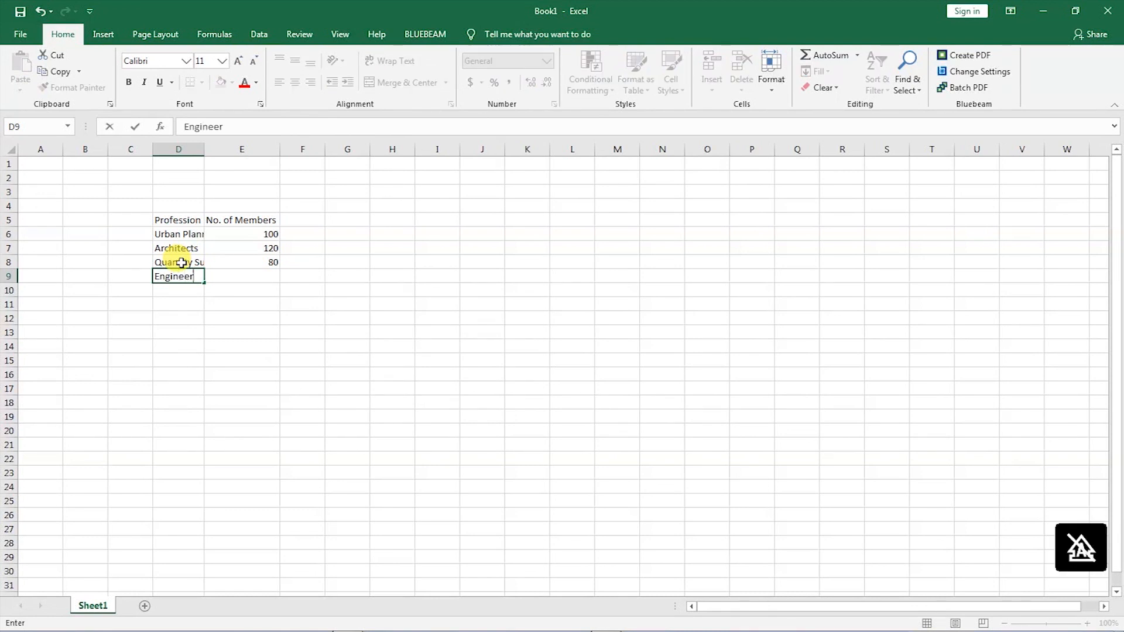
{"action": "type", "text": "s"}
{"action": "key", "text": "Tab"}
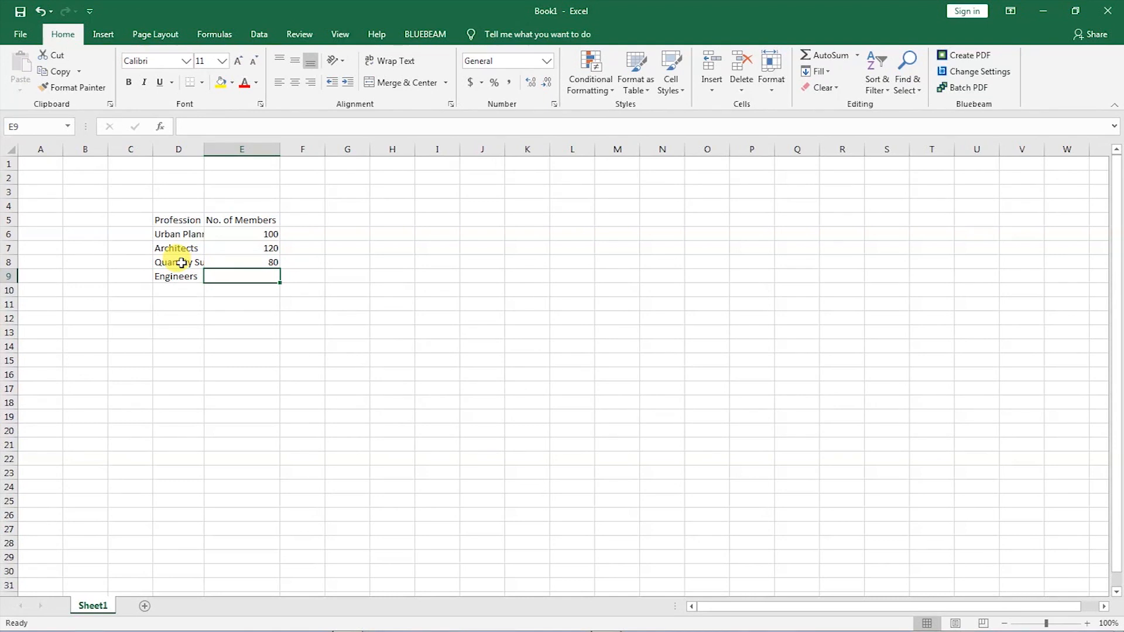
{"action": "type", "text": "60"}
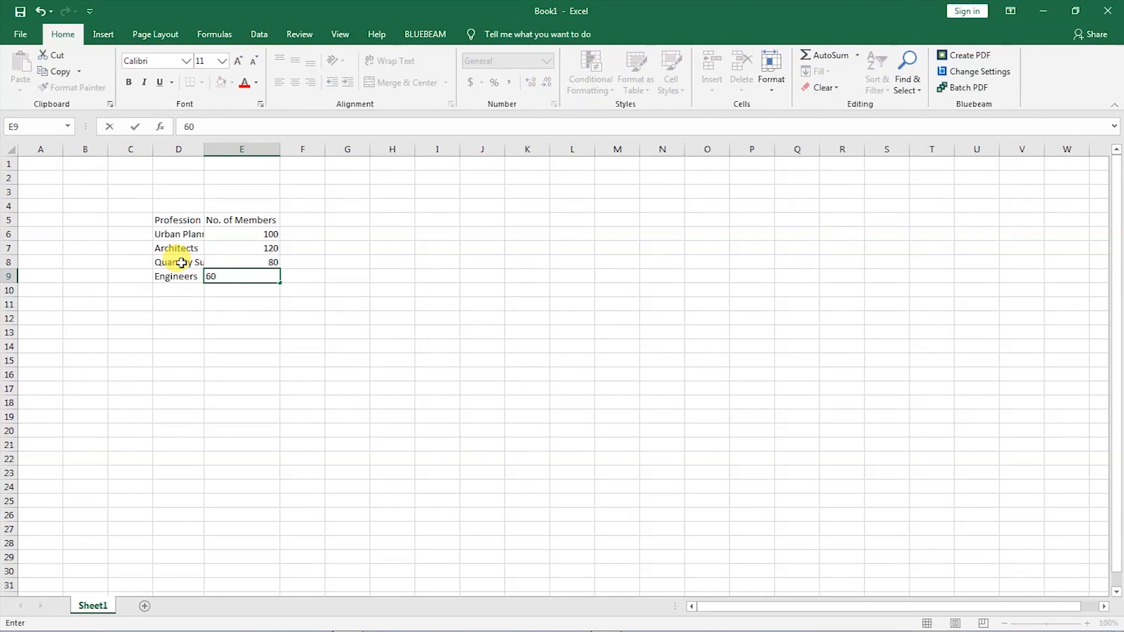
{"action": "key", "text": "Return"}
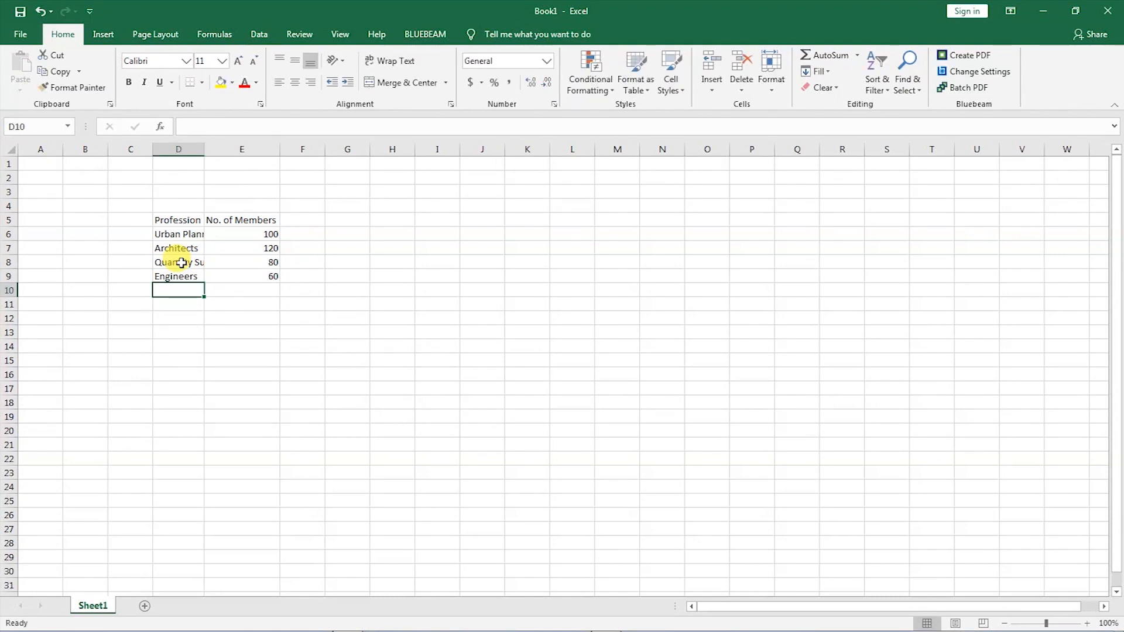
{"action": "type", "text": "Pr"}
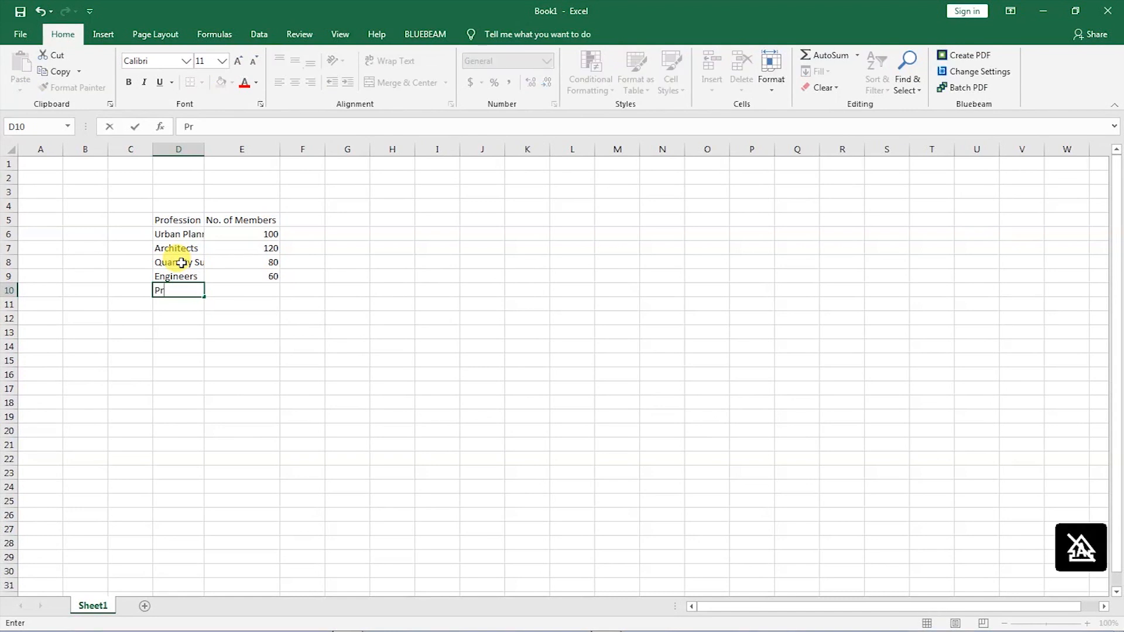
{"action": "type", "text": "oject Ma"}
{"action": "type", "text": "nagers"}
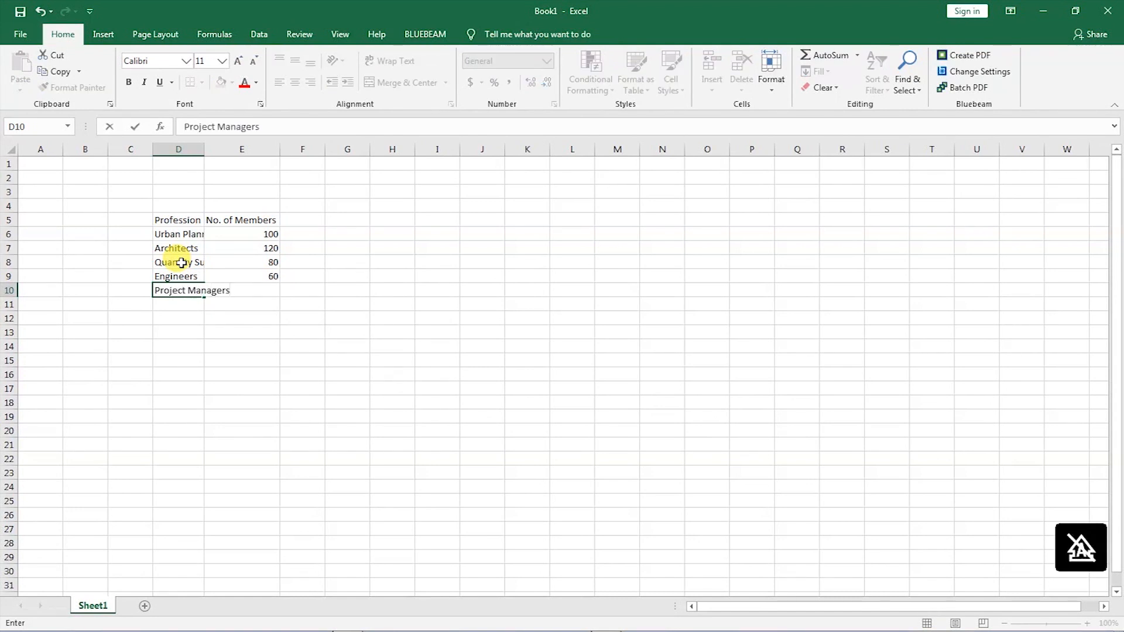
{"action": "key", "text": "Tab"}
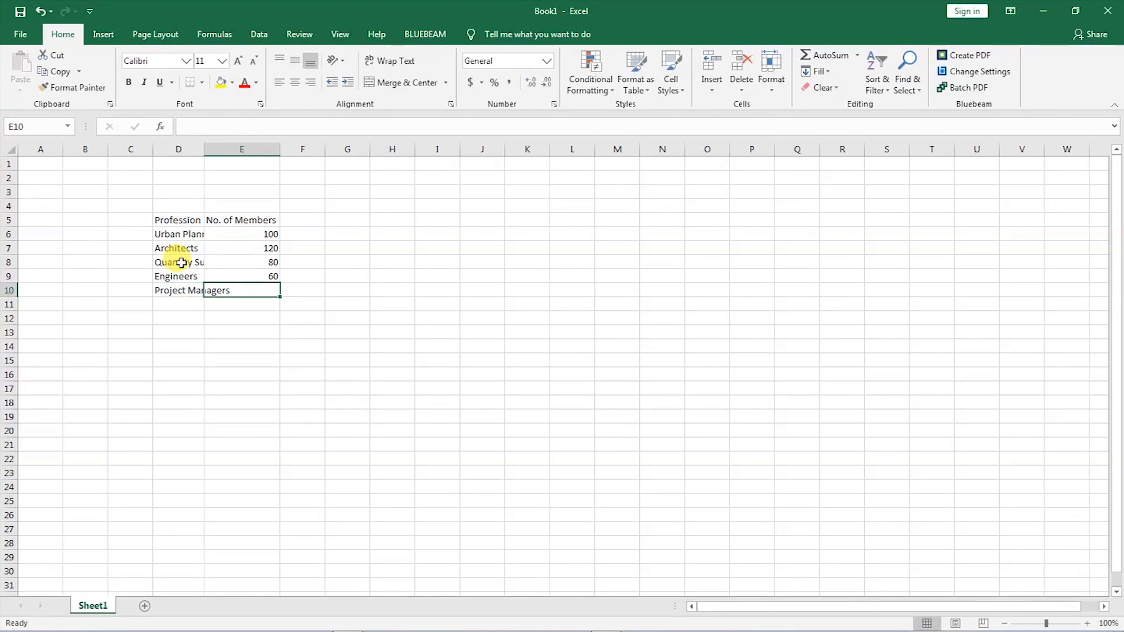
{"action": "type", "text": "45"}
{"action": "key", "text": "Return"}
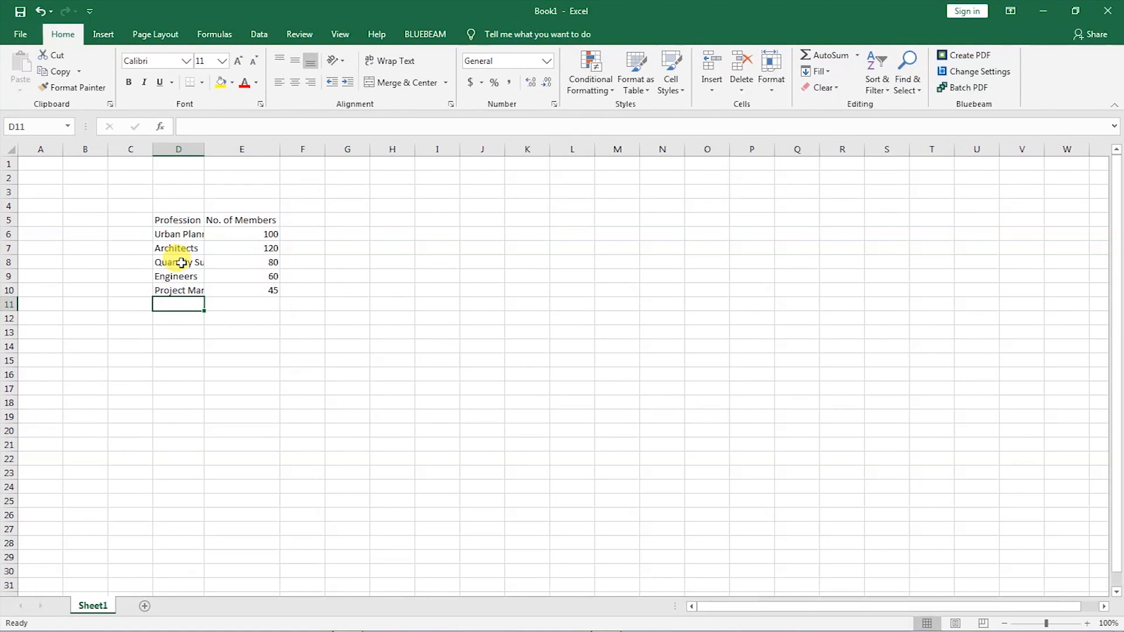
{"action": "type", "text": "Environmenta"}
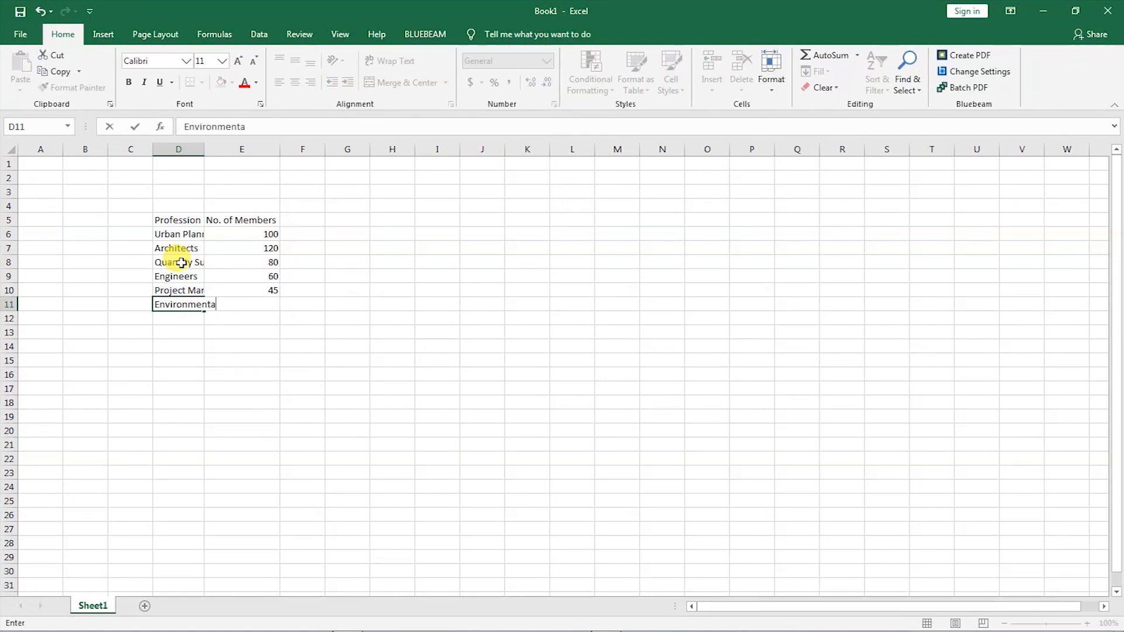
{"action": "type", "text": "l Designe"}
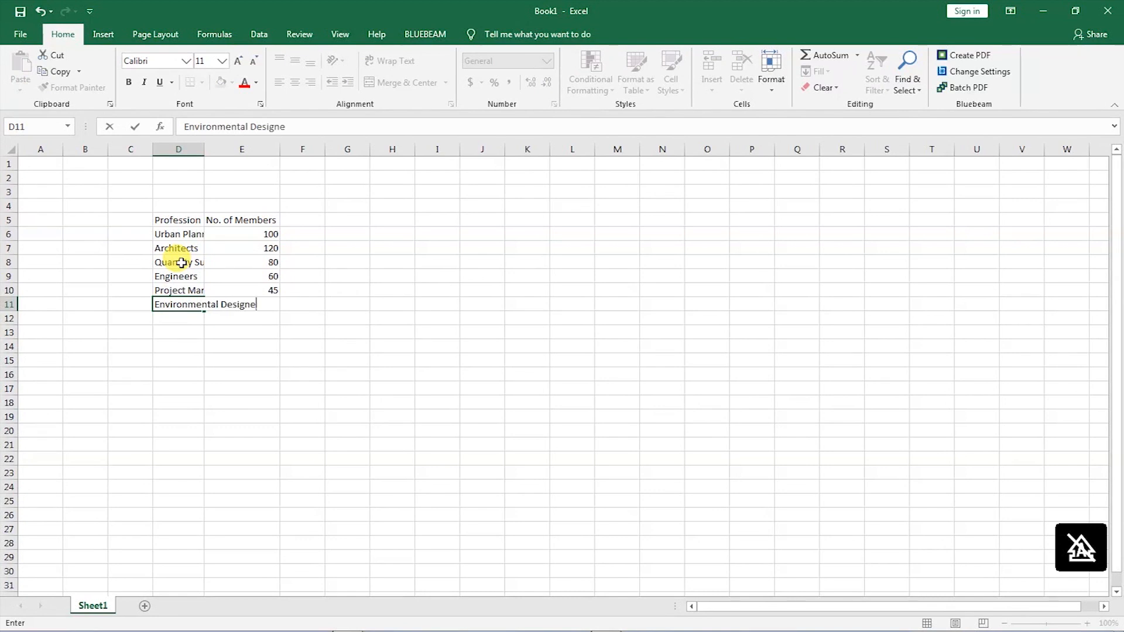
{"action": "type", "text": "rs"}
{"action": "key", "text": "Tab"}
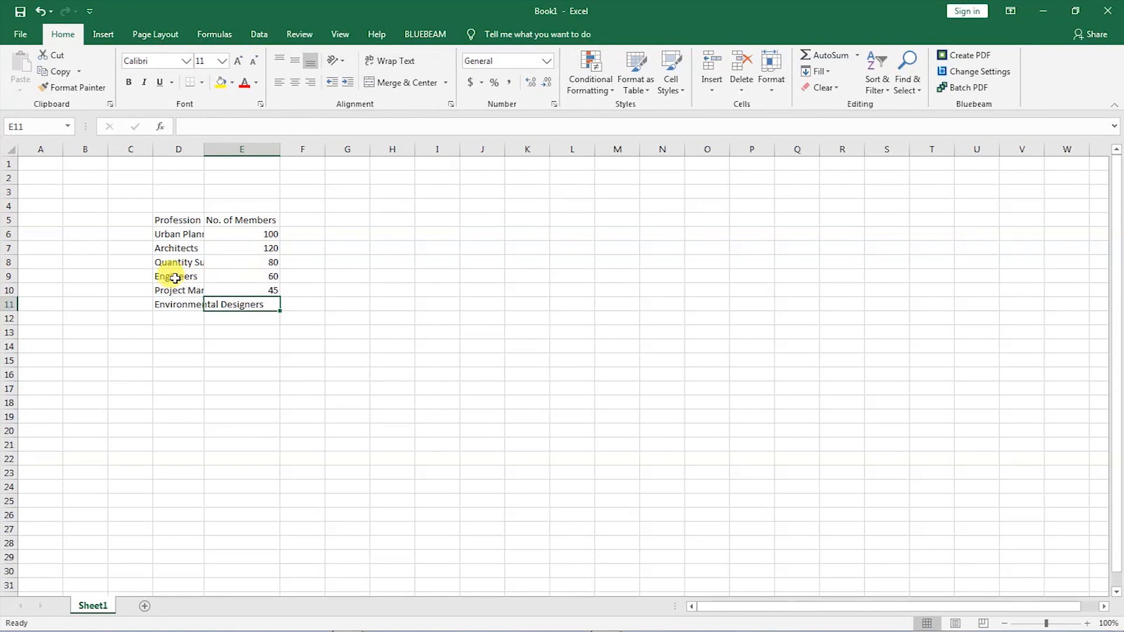
Review the Engineers, Project Managers and Environmental Designers rows, leaving the last count empty.
{"action": "left_click", "coordinate": [171, 280]}
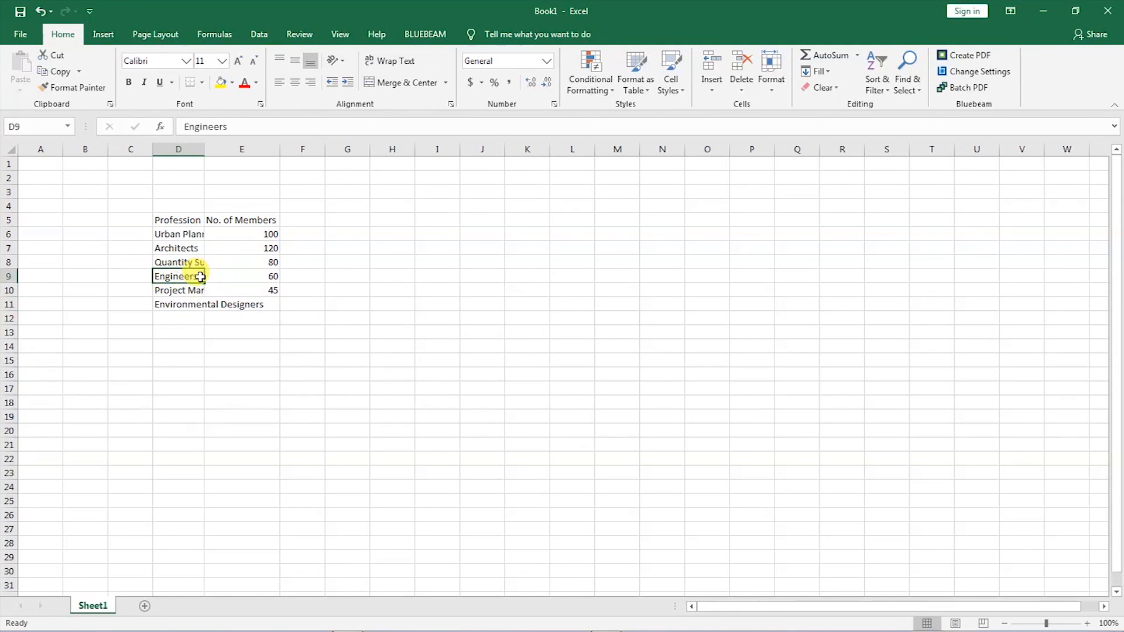
{"action": "left_click", "coordinate": [273, 277]}
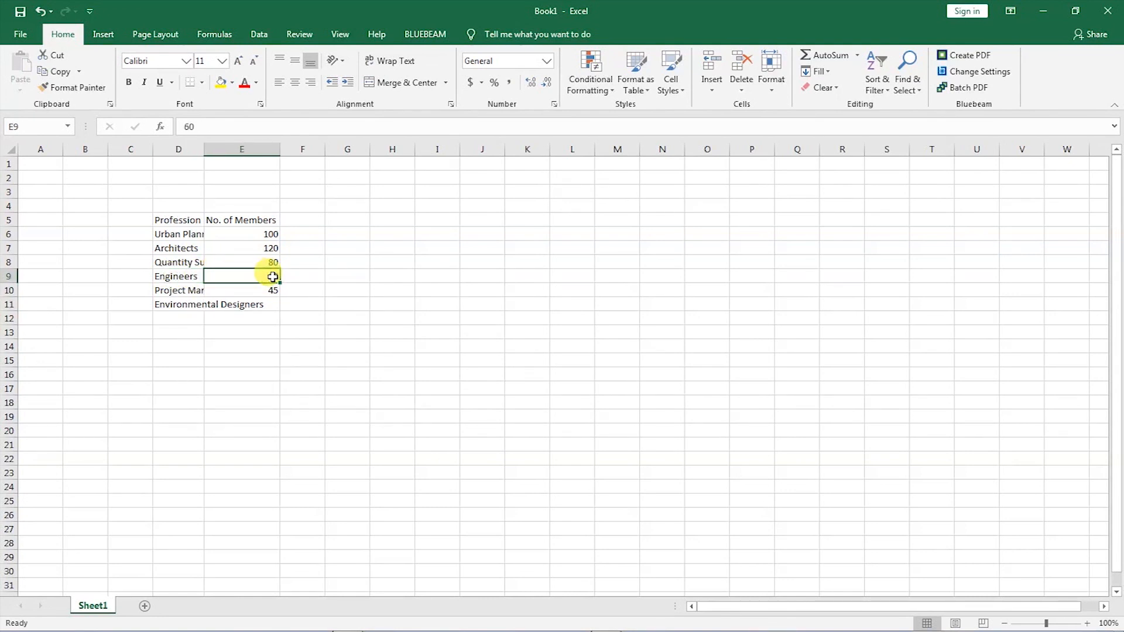
{"action": "left_click", "coordinate": [176, 291]}
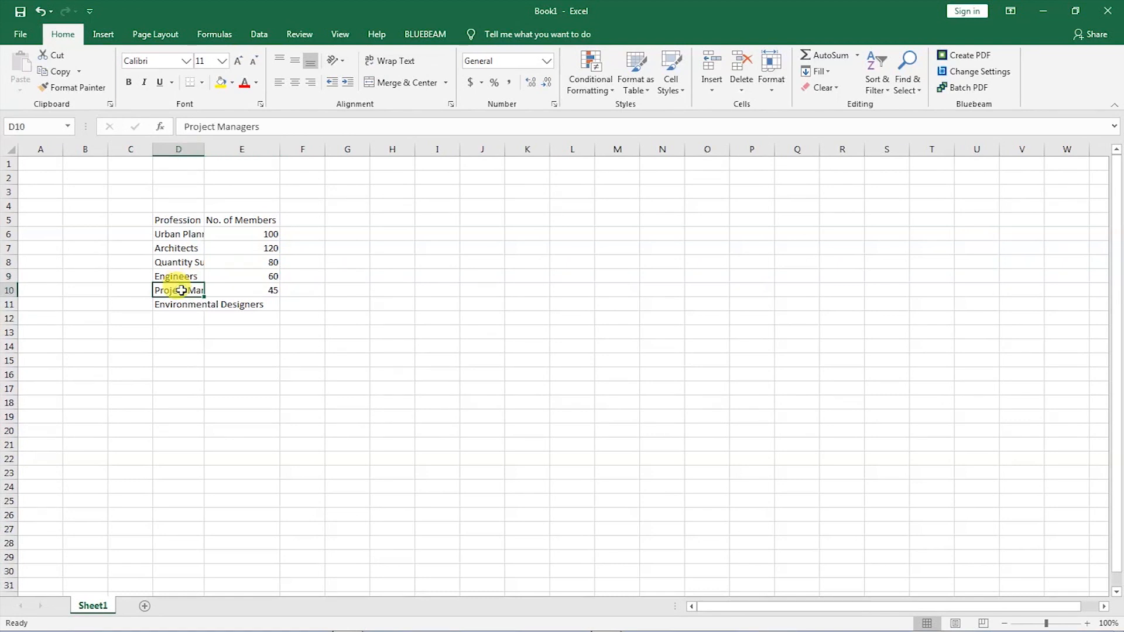
{"action": "left_click", "coordinate": [267, 292]}
{"action": "left_click", "coordinate": [190, 305]}
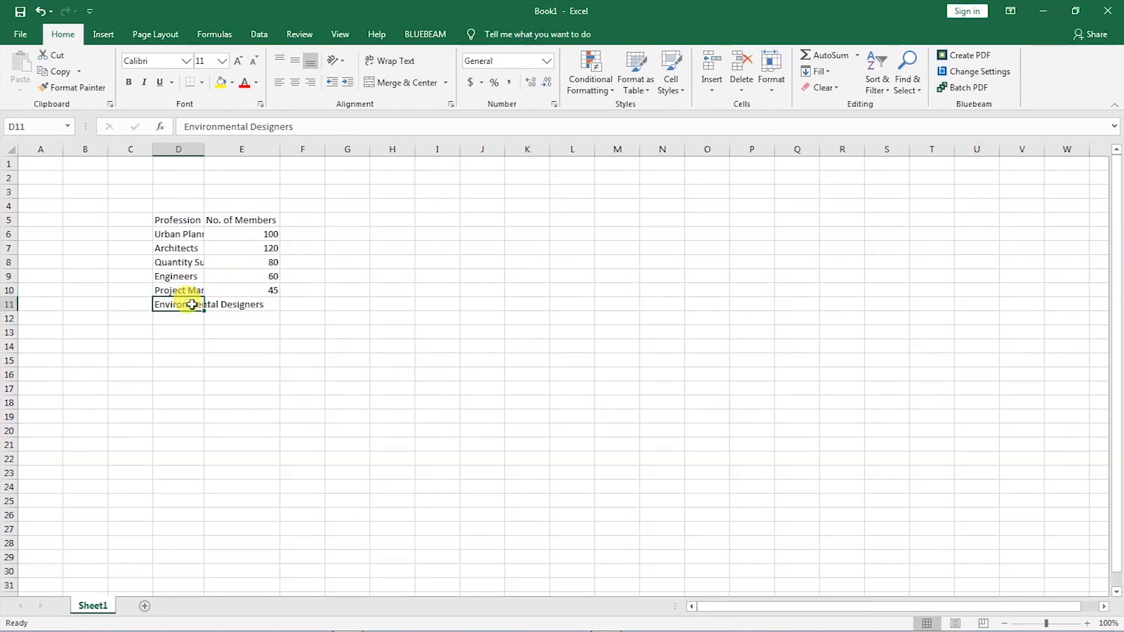
{"action": "left_click", "coordinate": [267, 304]}
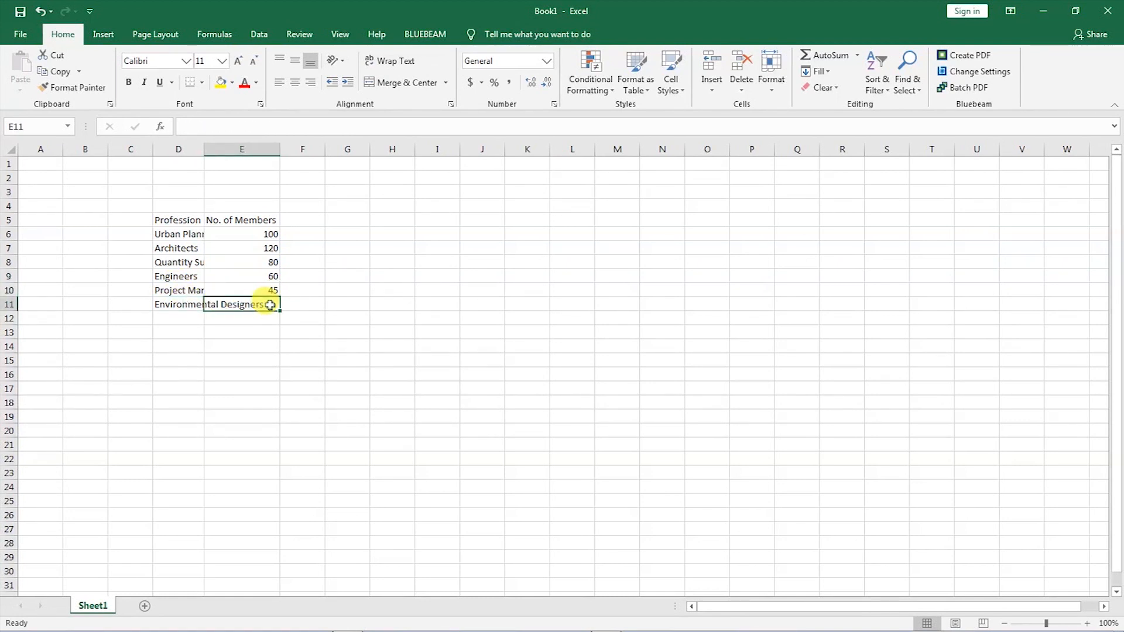
{"action": "double_click", "coordinate": [270, 303]}
{"action": "type", "text": "25"}
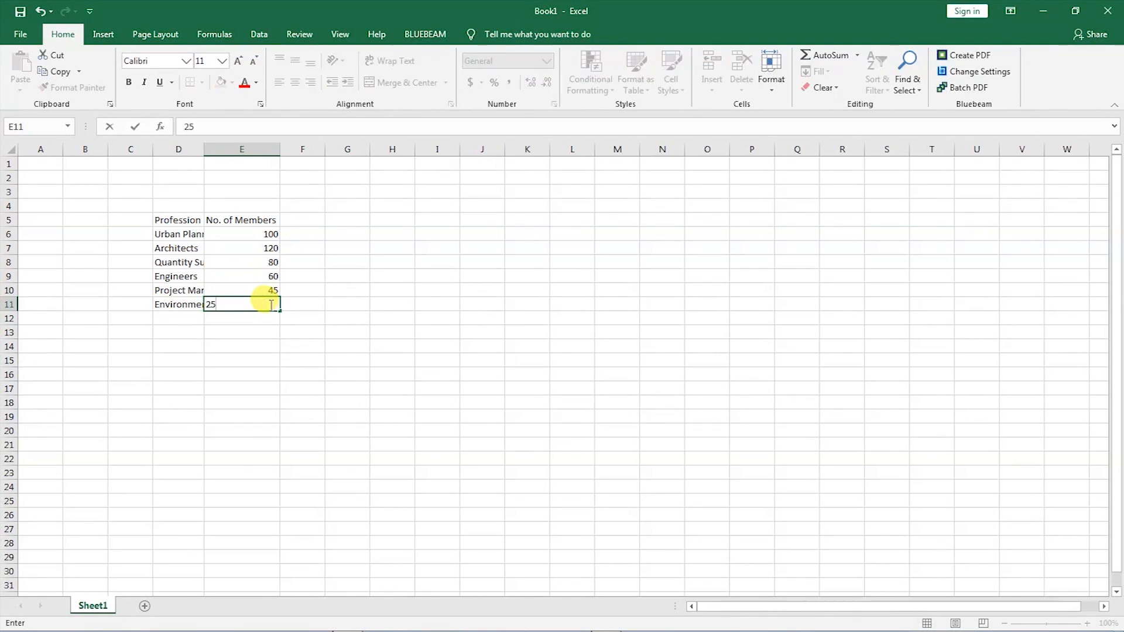
{"action": "key", "text": "Return"}
{"action": "key", "text": "Left"}
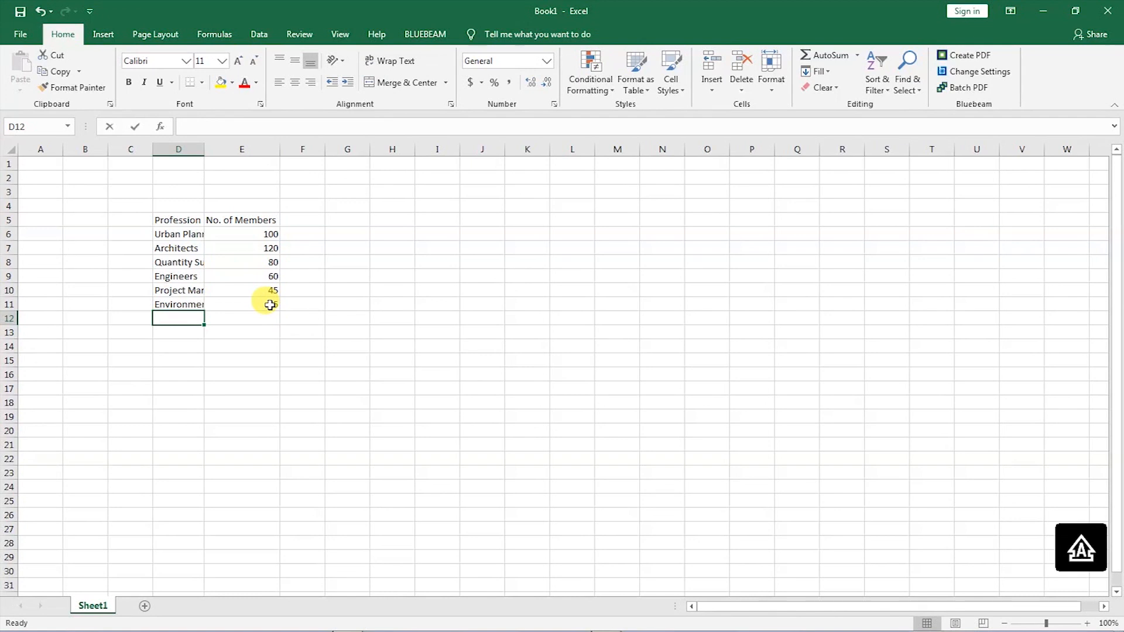
{"action": "type", "text": "Inter"}
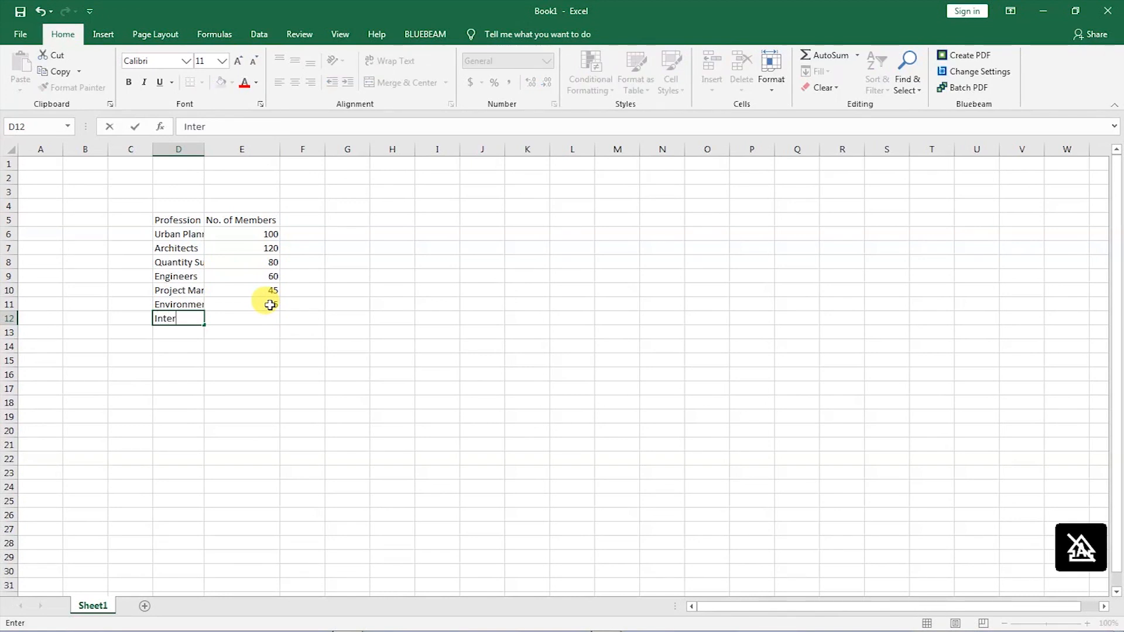
{"action": "type", "text": "ior Desi"}
{"action": "type", "text": "gners"}
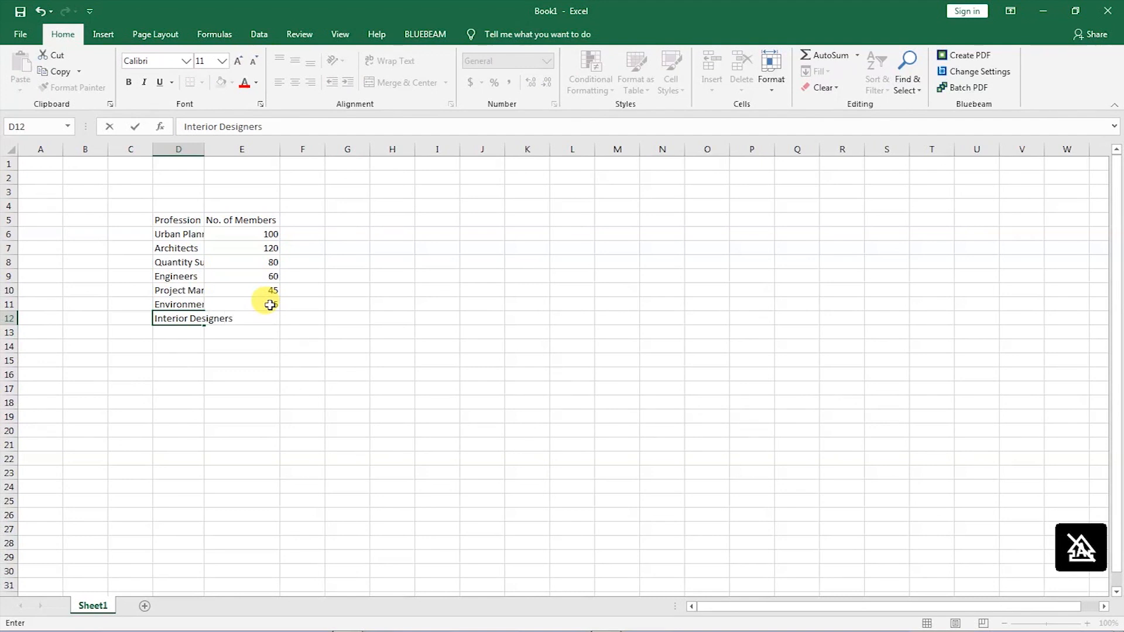
Add an Interior Designers row with 25 members.
{"action": "key", "text": "Tab"}
{"action": "type", "text": "2"}
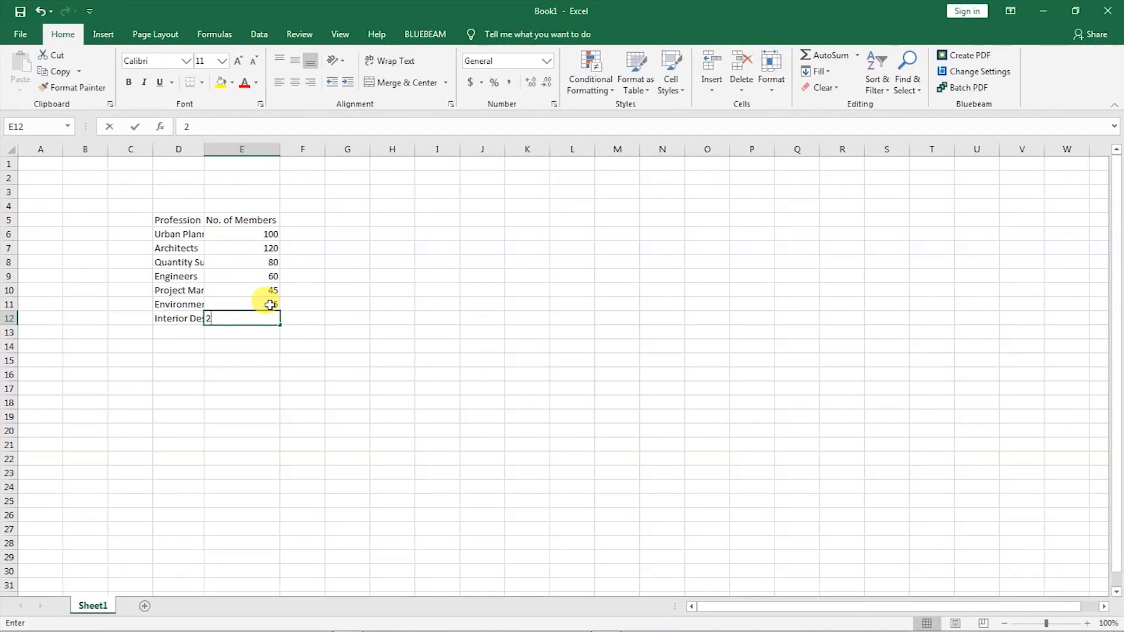
{"action": "type", "text": "5"}
{"action": "key", "text": "Return"}
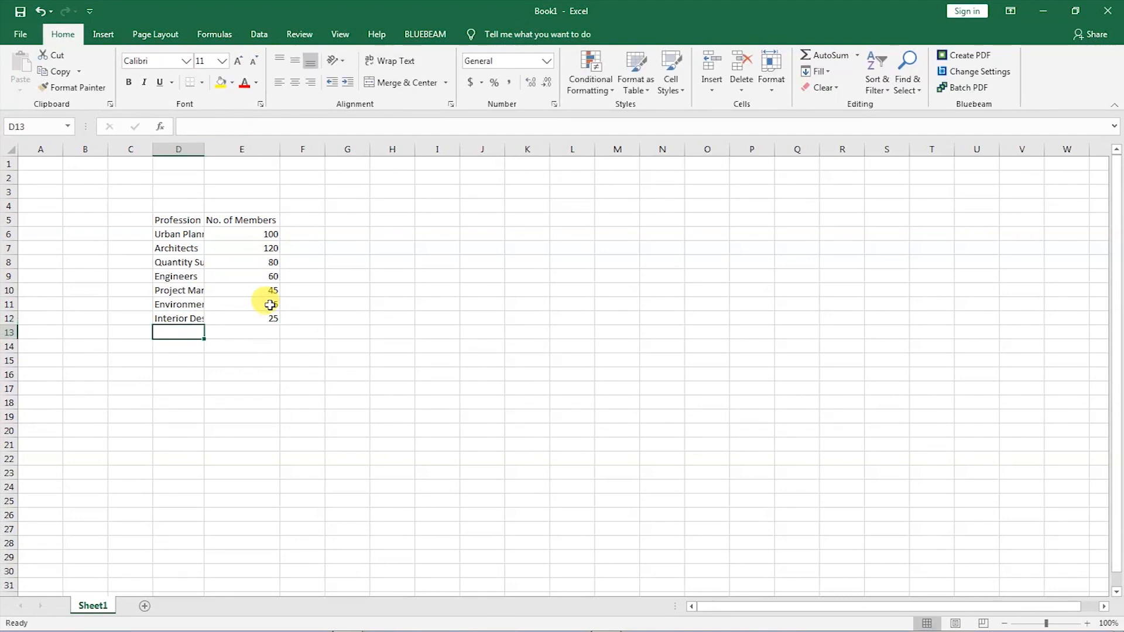
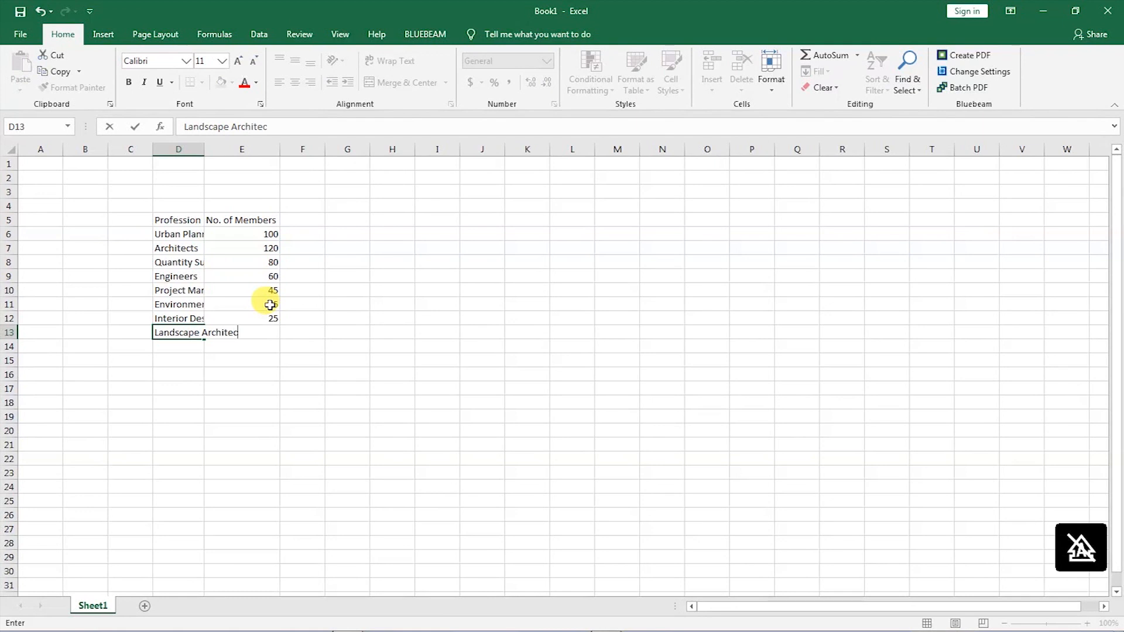
{"action": "type", "text": "ts"}
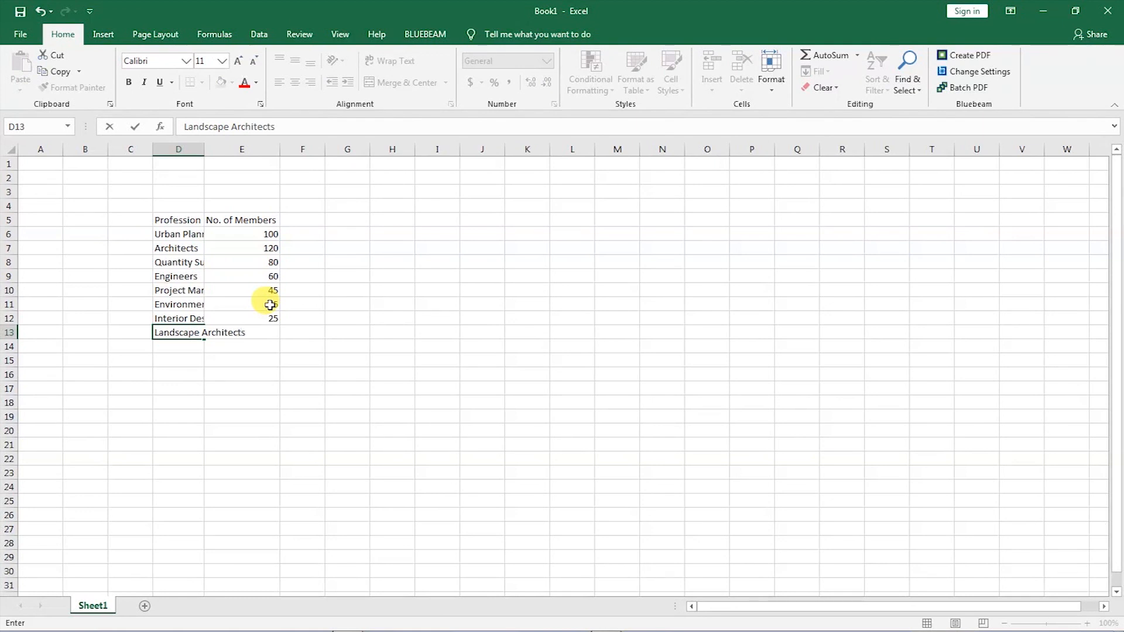
Finish the table with Landscape Architects at 55 members.
{"action": "key", "text": "Tab"}
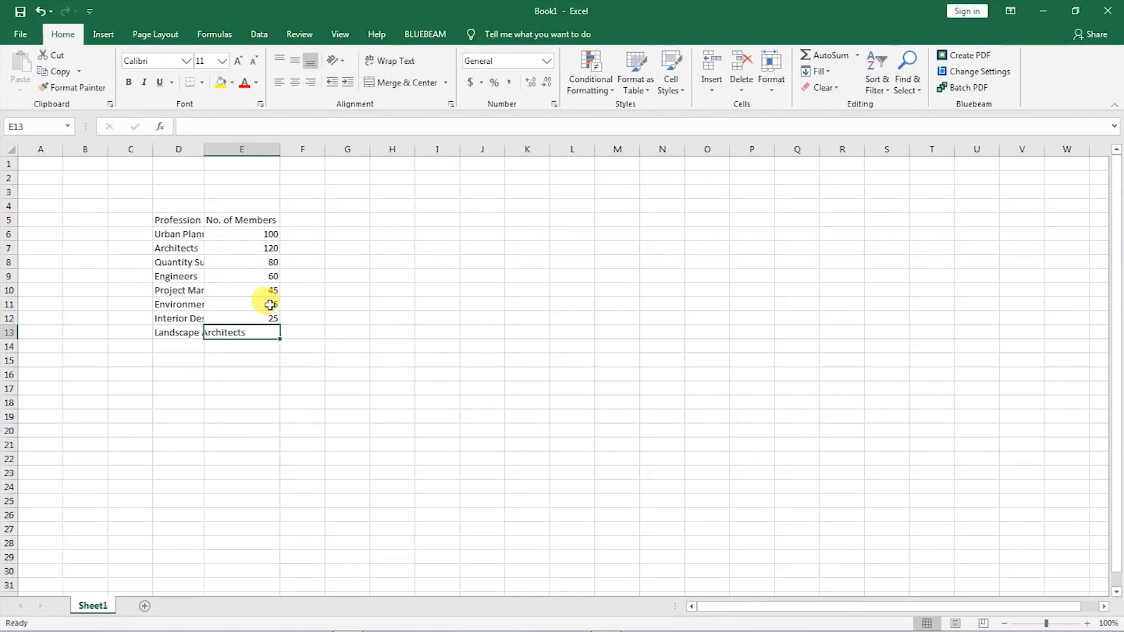
{"action": "type", "text": "55"}
{"action": "key", "text": "Return"}
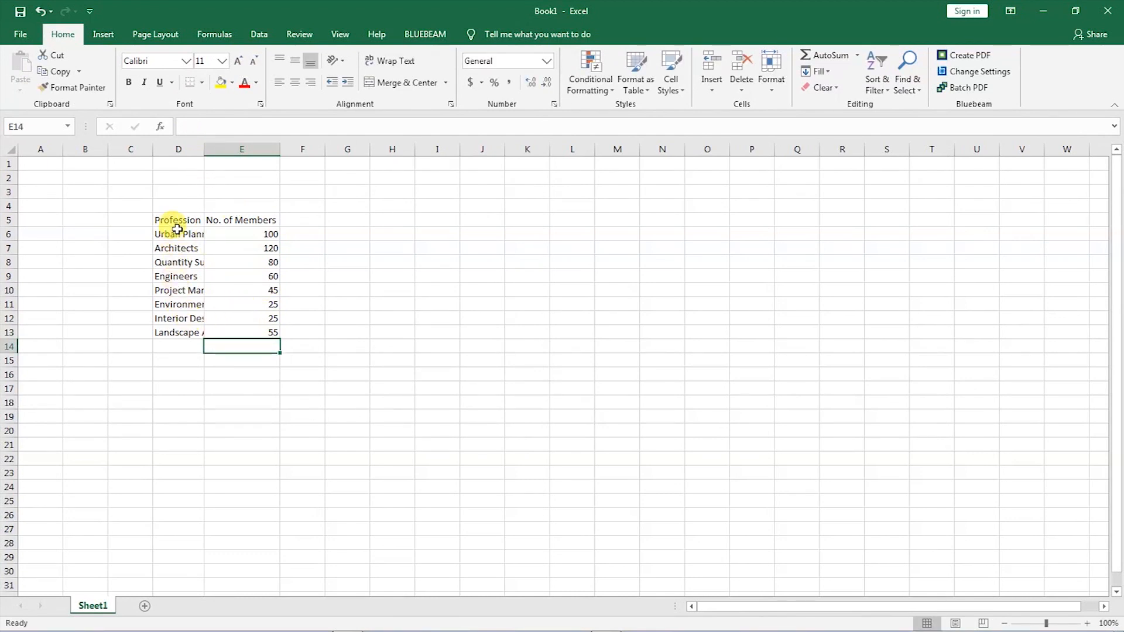
{"action": "left_click_drag", "start_coordinate": [178, 230], "coordinate": [179, 333]}
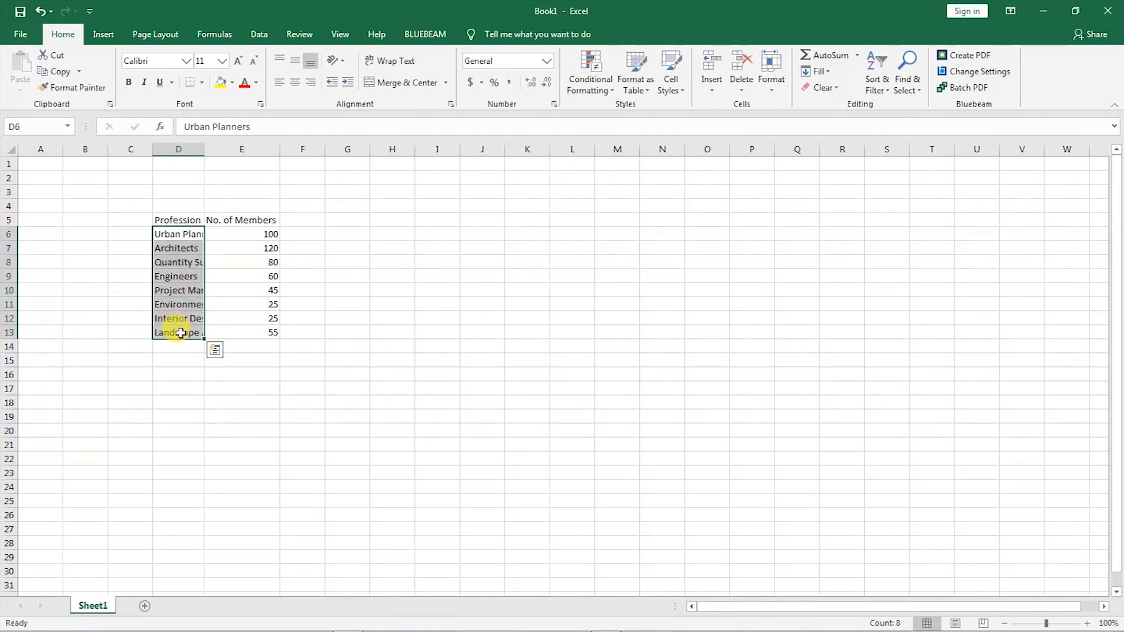
{"action": "left_click", "coordinate": [193, 333]}
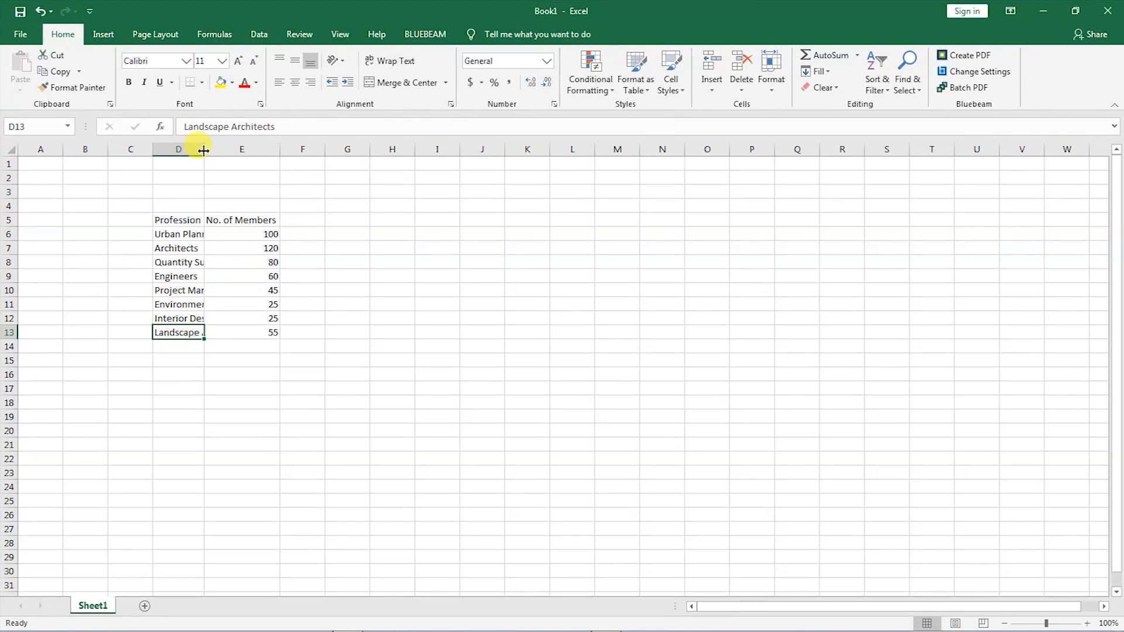
Autofit column D to show full profession names and save the workbook with Ctrl+S.
{"action": "double_click", "coordinate": [203, 151]}
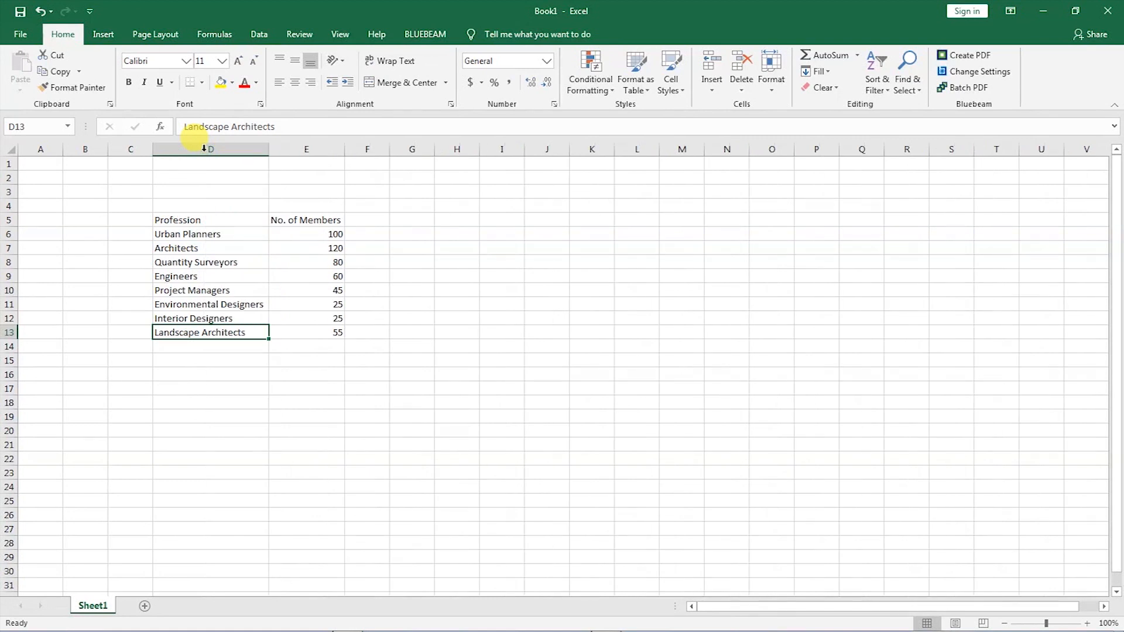
{"action": "left_click", "coordinate": [290, 361]}
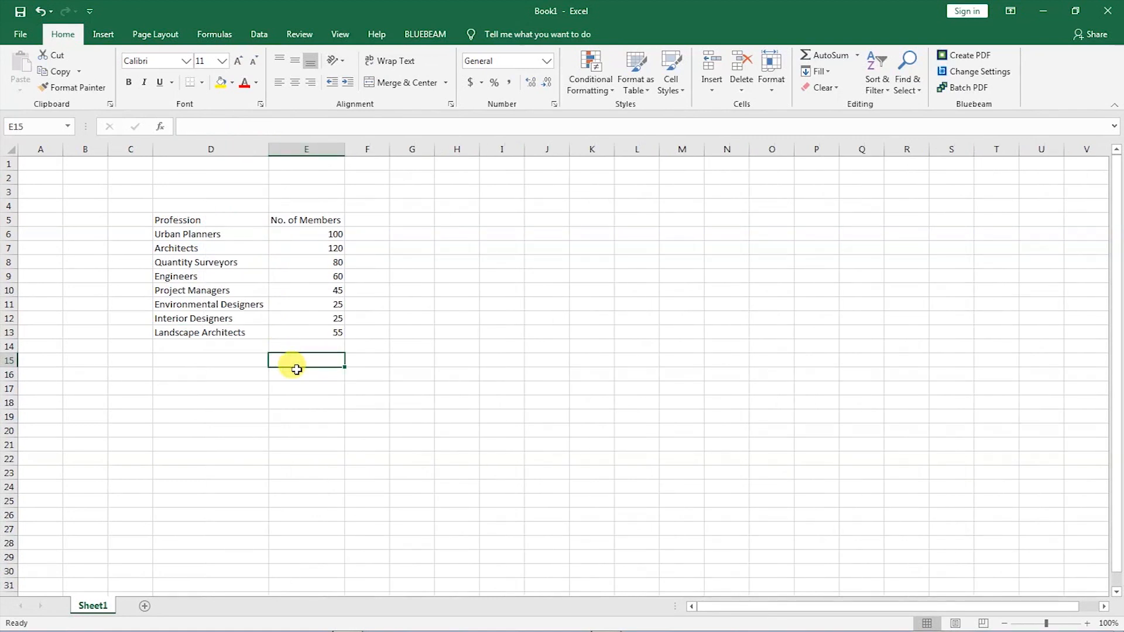
{"action": "key", "text": "ctrl+s"}
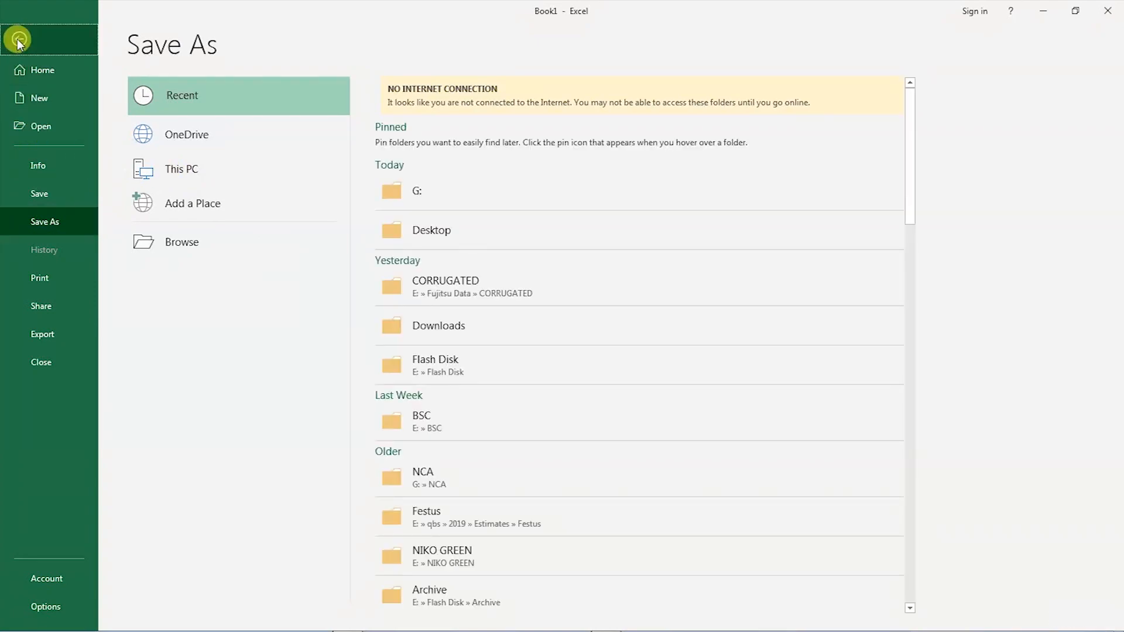
{"action": "left_click", "coordinate": [17, 38]}
Return to the worksheet and start selecting at the Profession heading.
{"action": "left_click", "coordinate": [294, 304]}
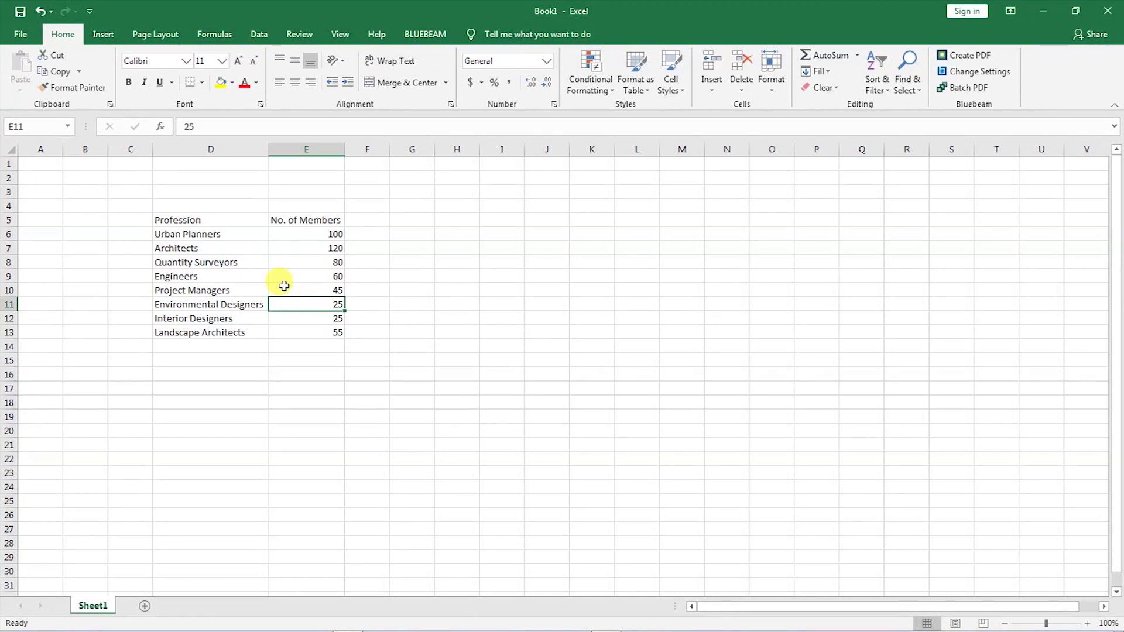
{"action": "left_click", "coordinate": [175, 220]}
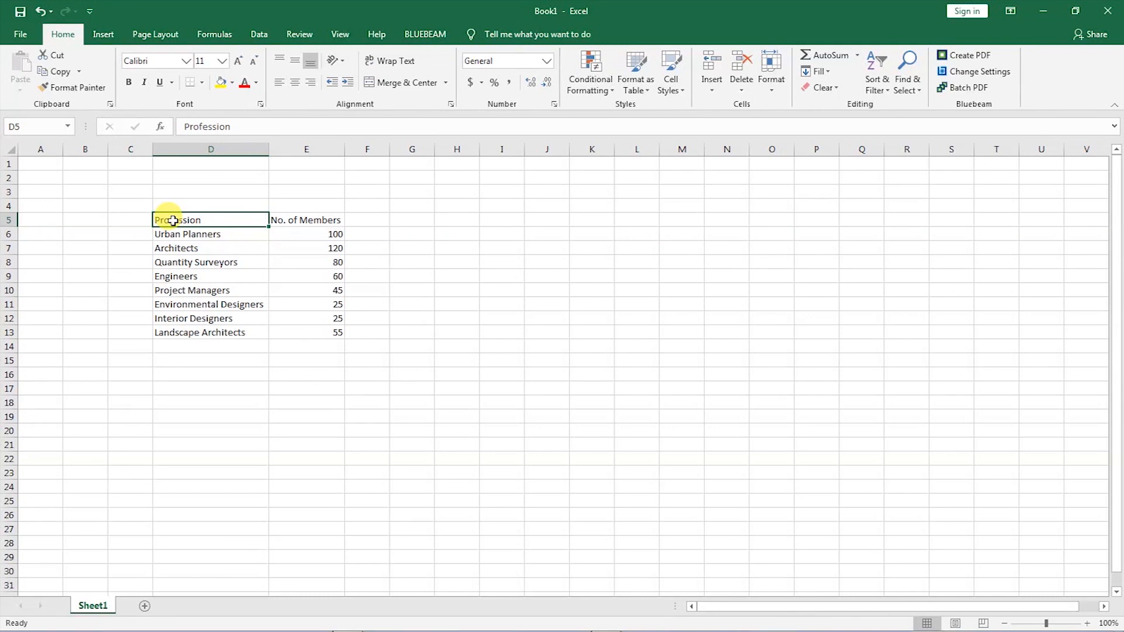
Select D5:E13 and bring up Recommended Charts with a Clustered Bar preview.
{"action": "left_click_drag", "start_coordinate": [174, 221], "coordinate": [322, 335]}
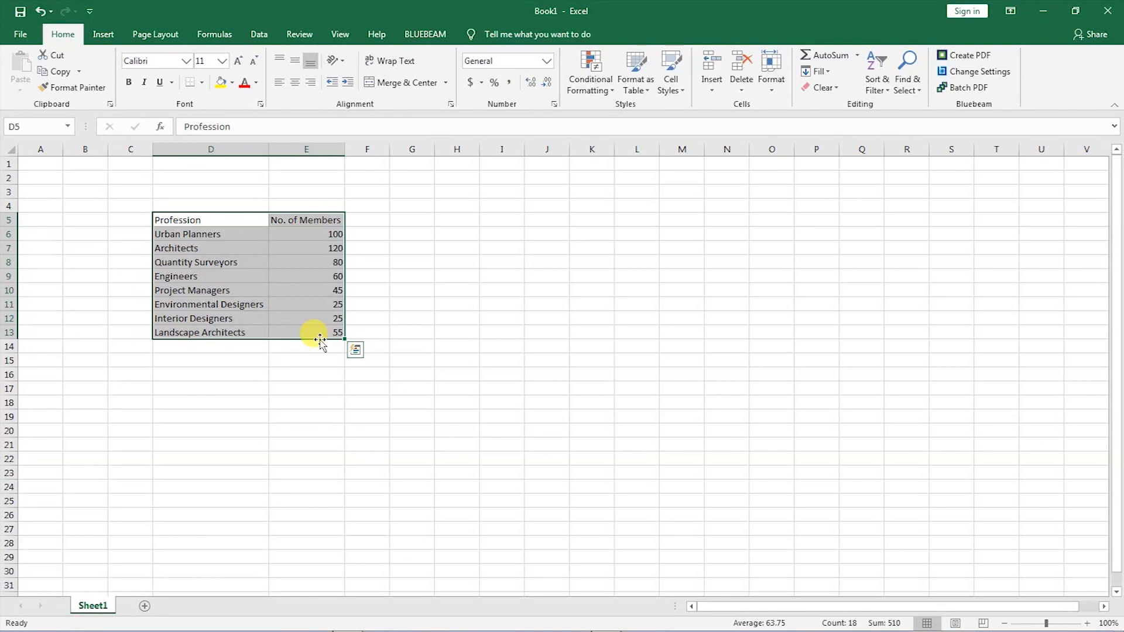
{"action": "left_click", "coordinate": [103, 35]}
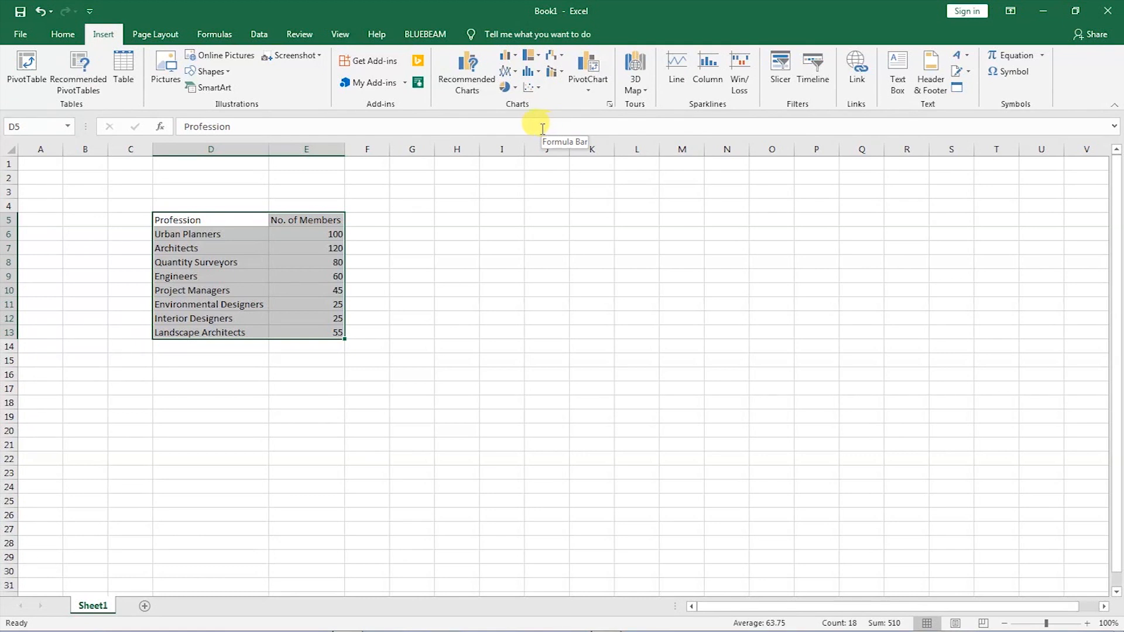
{"action": "left_click", "coordinate": [454, 70]}
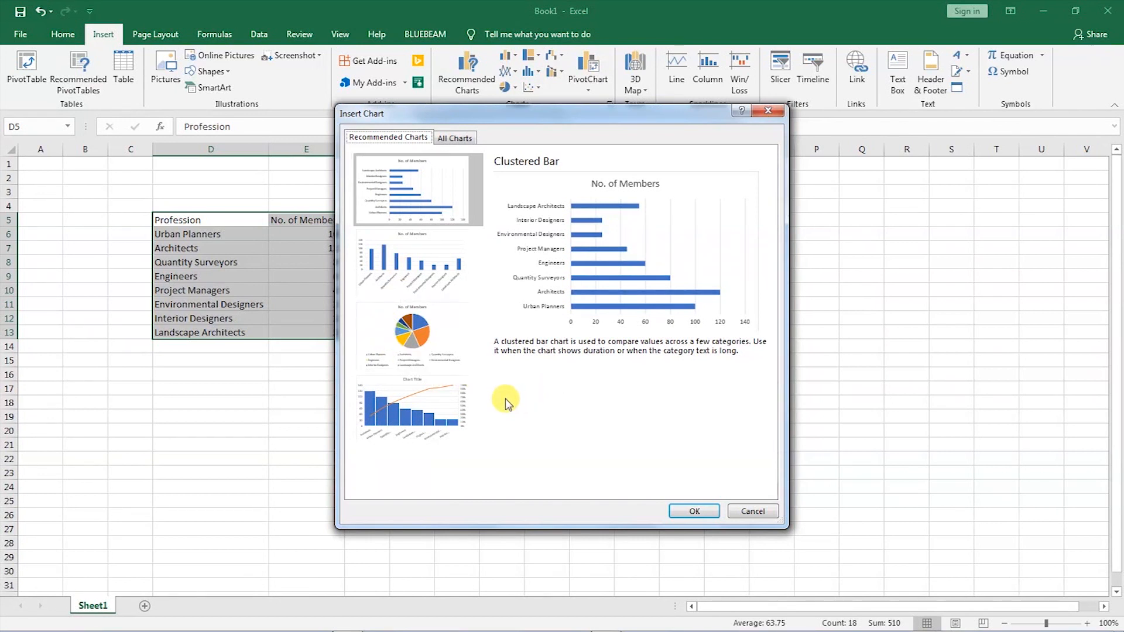
{"action": "left_click", "coordinate": [405, 142]}
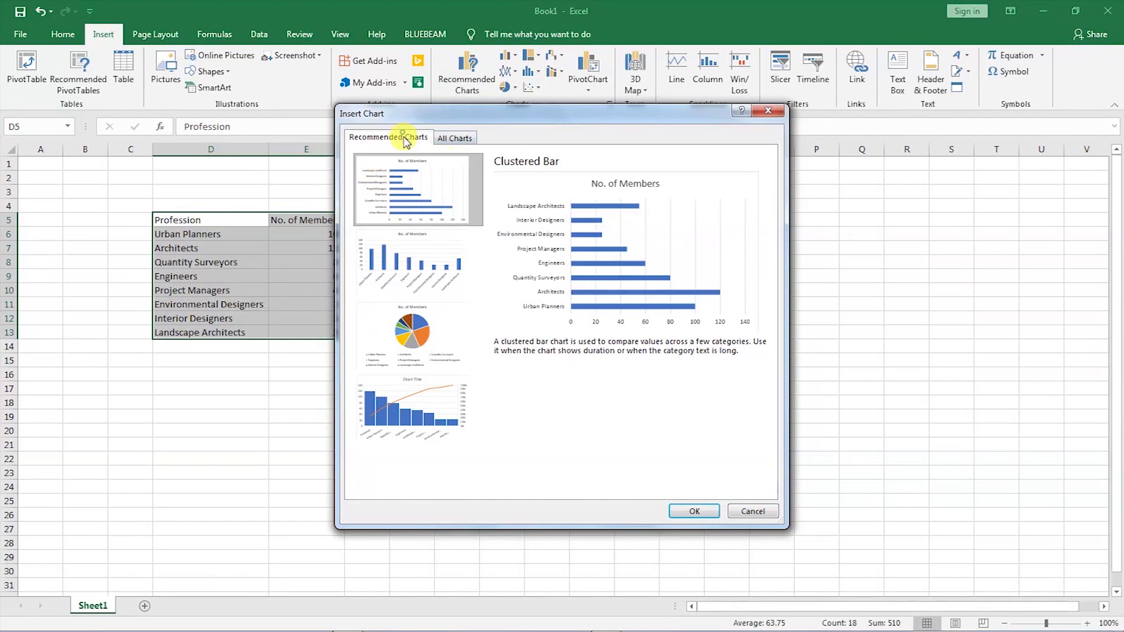
Choose Clustered Bar from the All Charts Bar category and insert it on the sheet.
{"action": "left_click", "coordinate": [451, 138]}
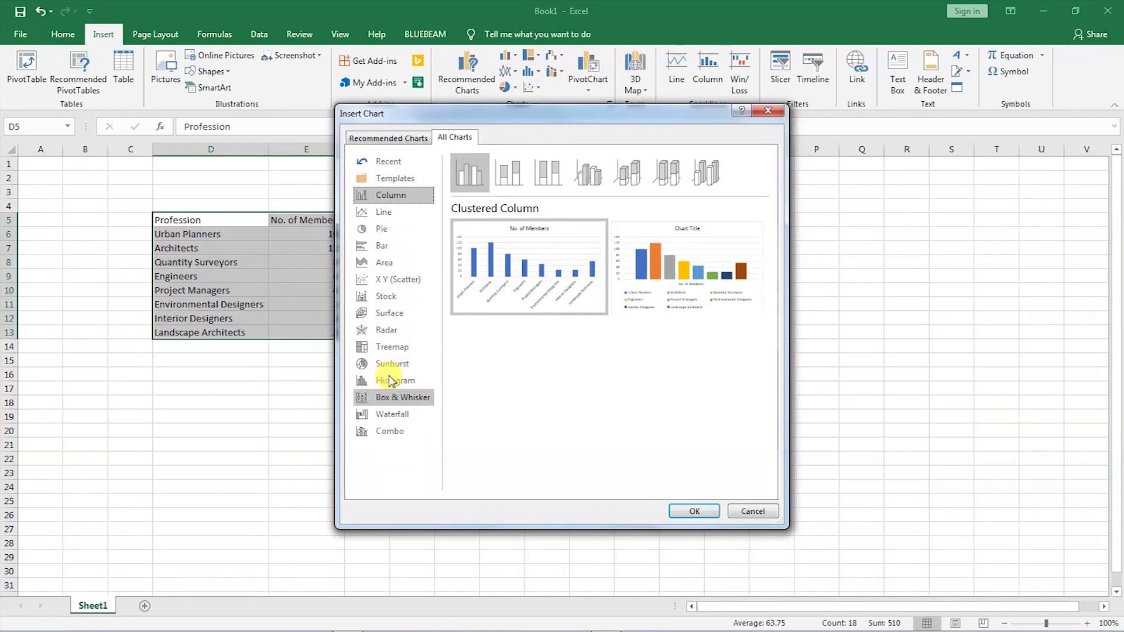
{"action": "left_click", "coordinate": [382, 251]}
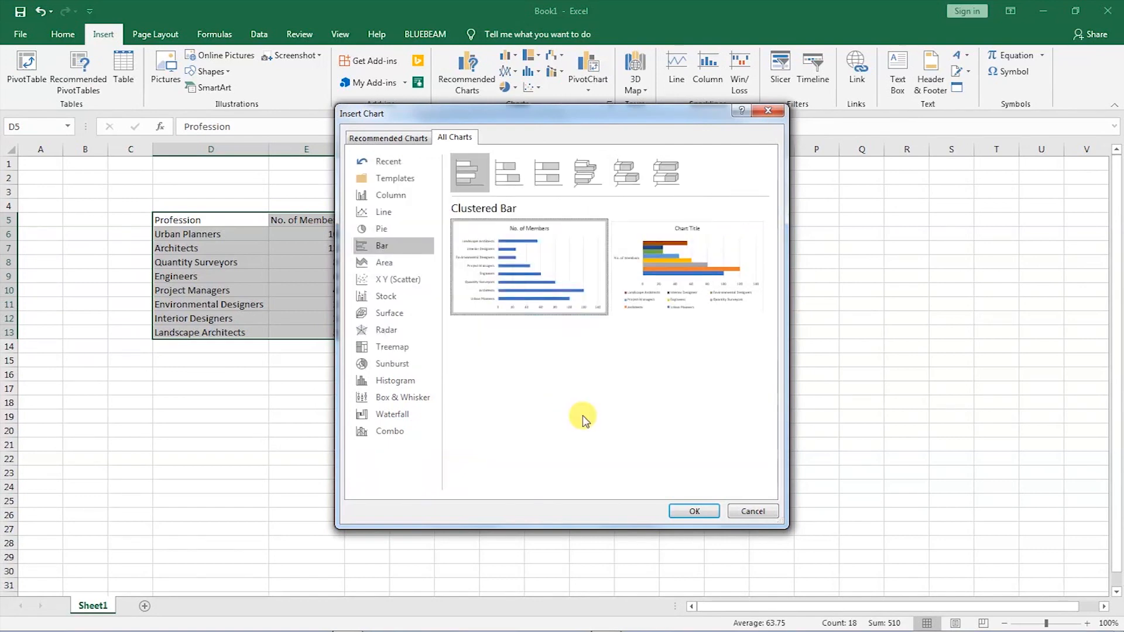
{"action": "left_click", "coordinate": [693, 511]}
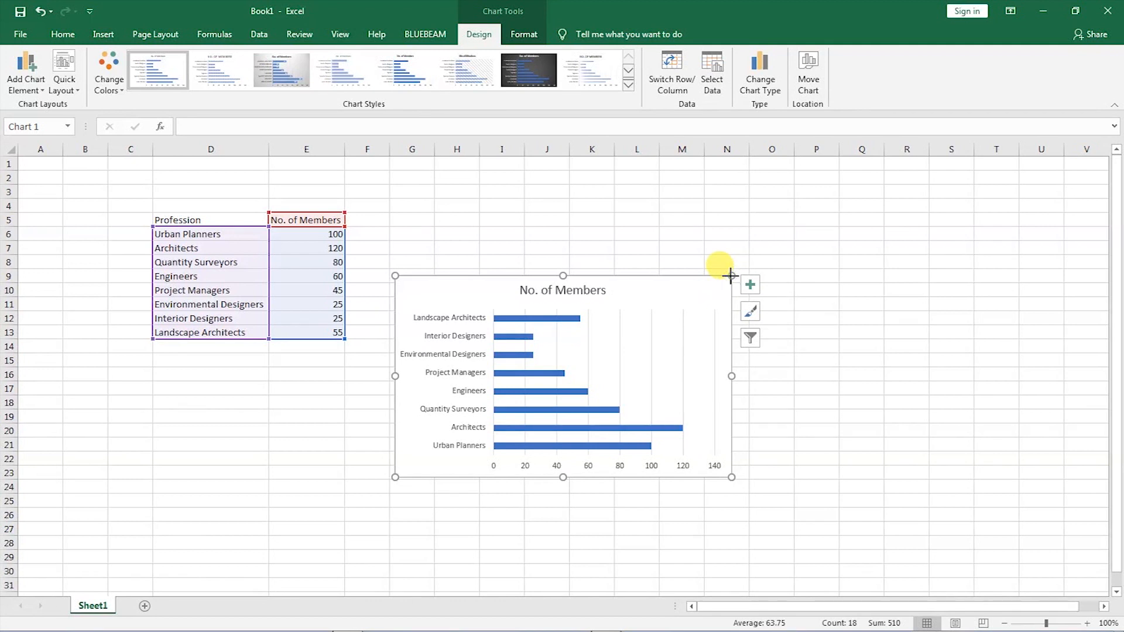
Enlarge the No. of Members chart, place it beside the table and deselect it.
{"action": "left_click_drag", "start_coordinate": [729, 273], "coordinate": [835, 186]}
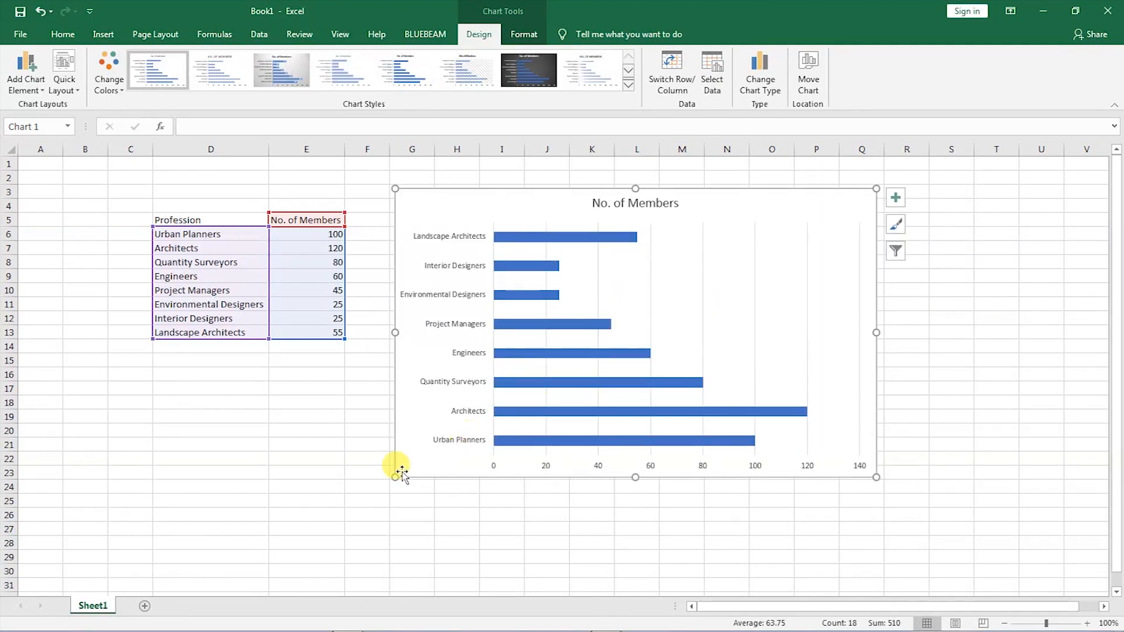
{"action": "left_click_drag", "start_coordinate": [396, 476], "coordinate": [362, 497]}
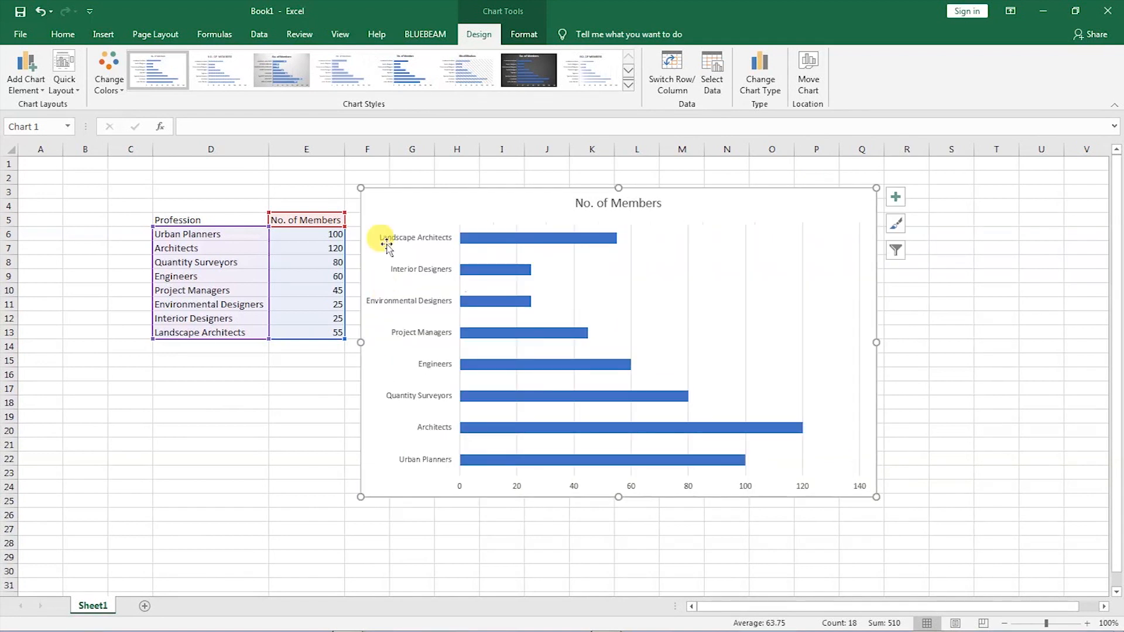
{"action": "left_click_drag", "start_coordinate": [384, 201], "coordinate": [409, 217]}
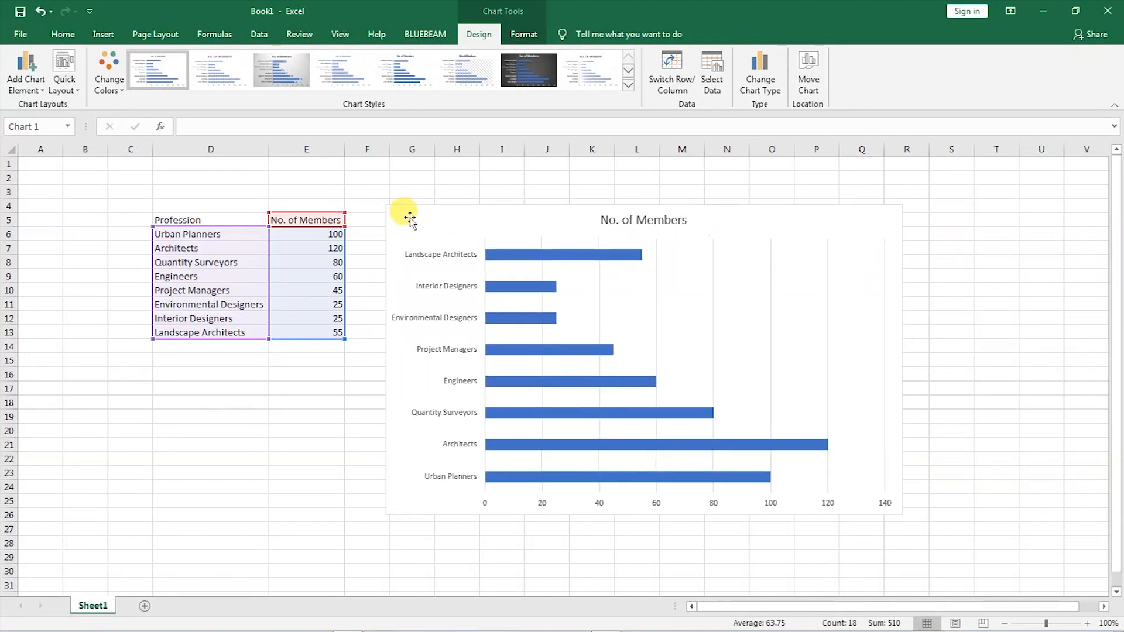
{"action": "left_click", "coordinate": [726, 177]}
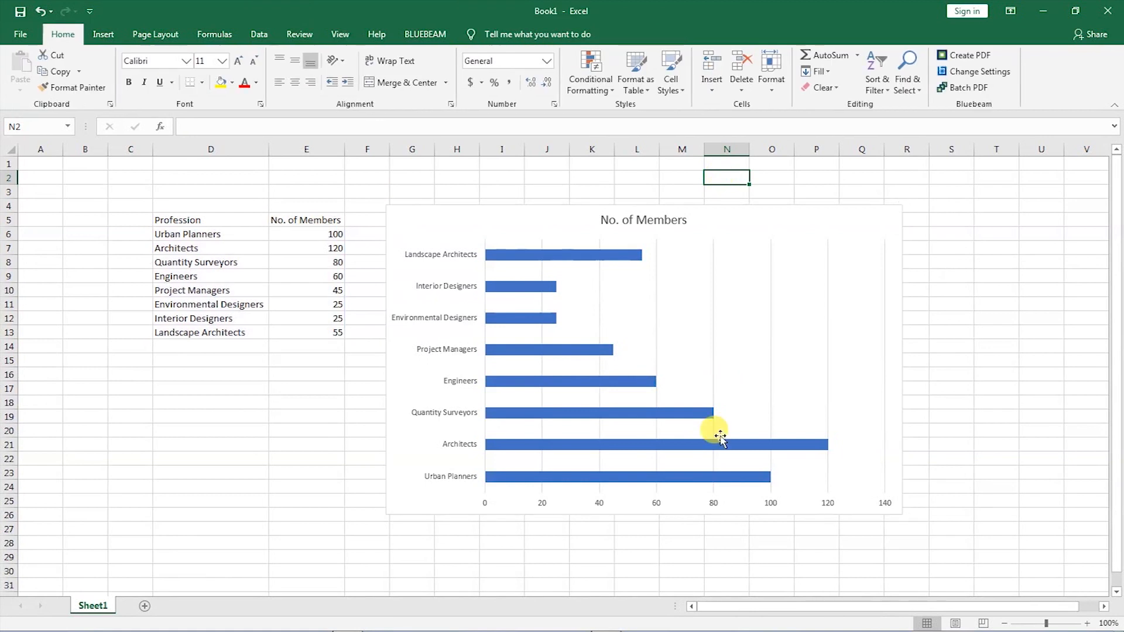
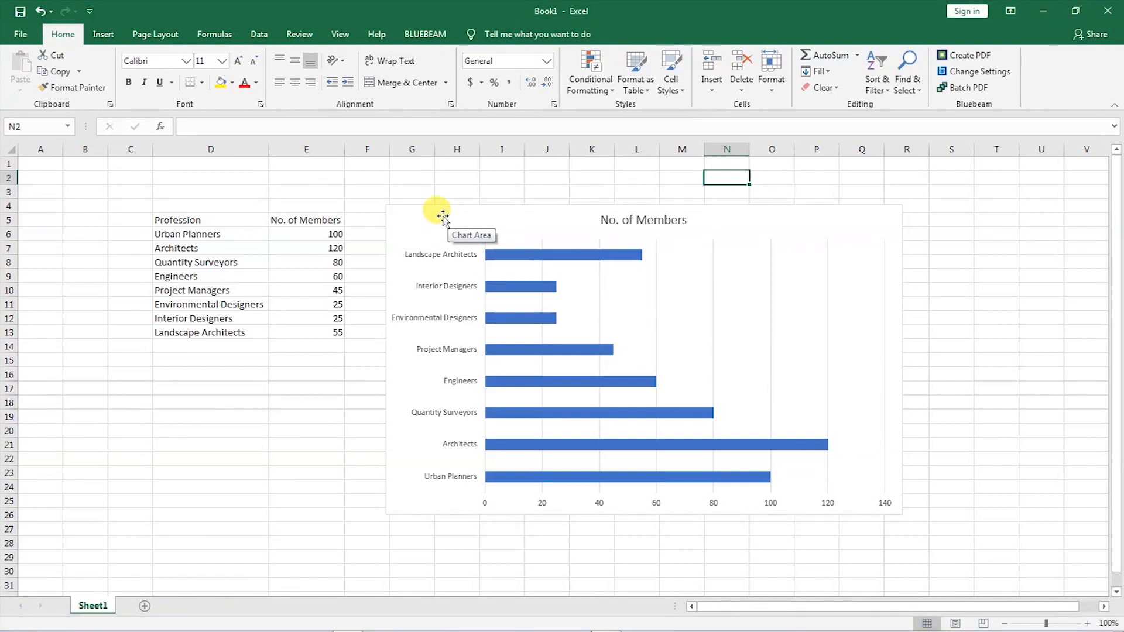
Review the members chart and table, briefly visiting Word before returning to the workbook.
{"action": "left_click", "coordinate": [403, 220]}
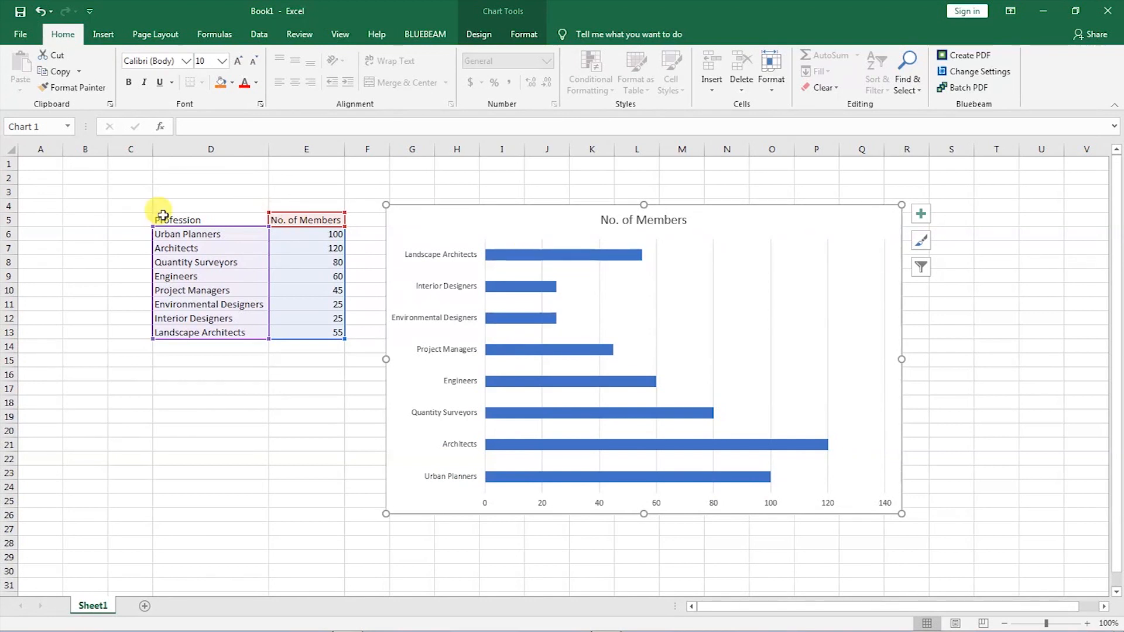
{"action": "left_click", "coordinate": [163, 216]}
{"action": "left_click", "coordinate": [280, 220]}
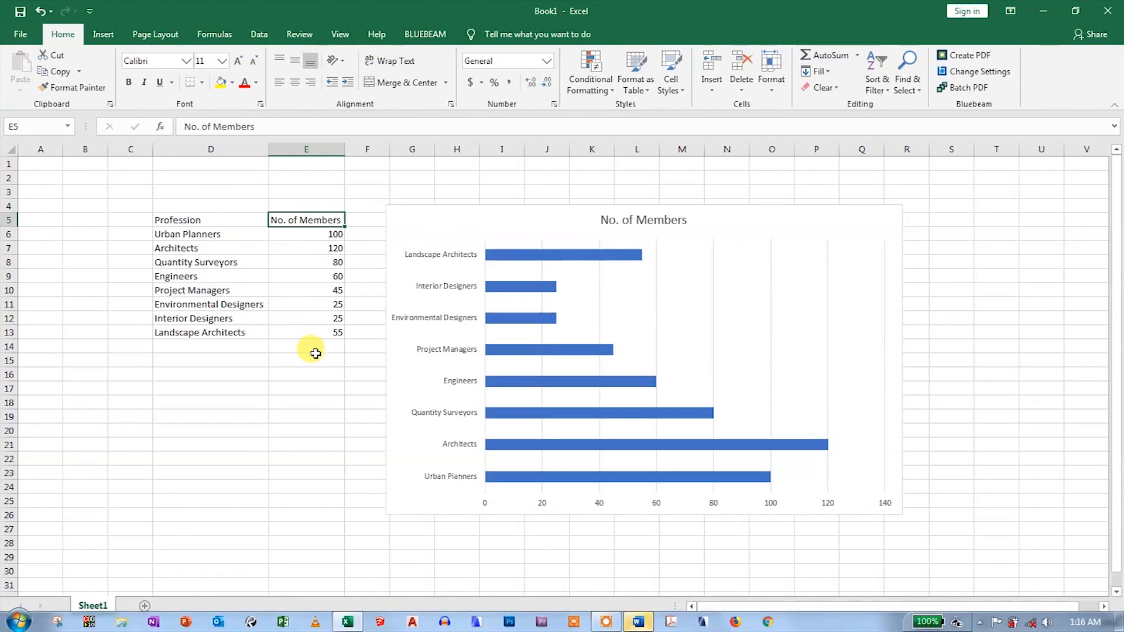
{"action": "left_click", "coordinate": [637, 622]}
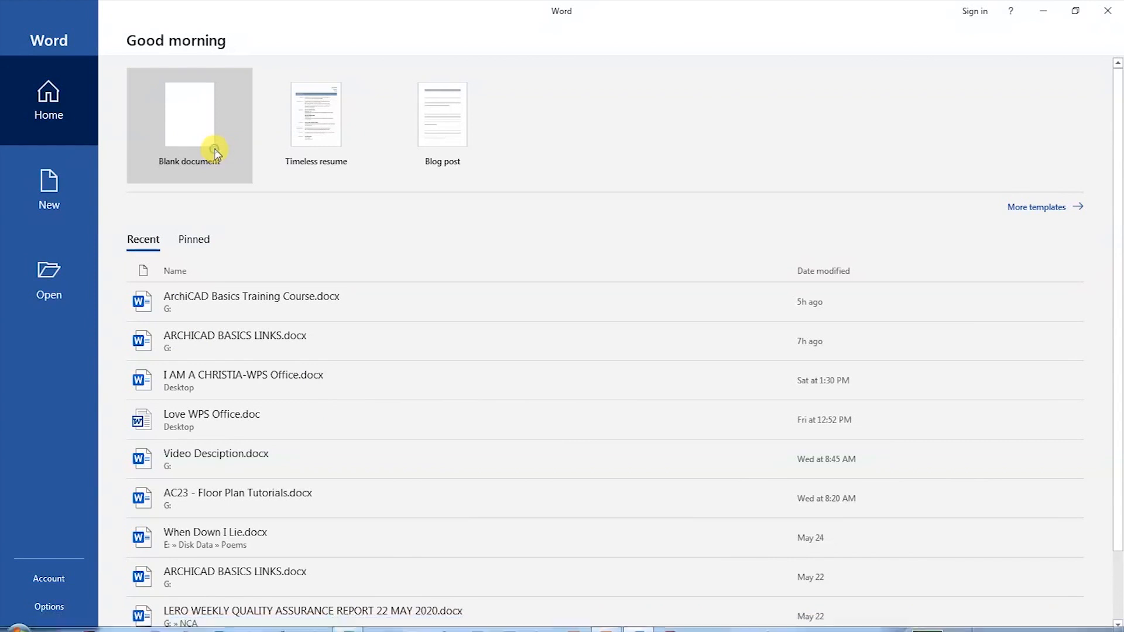
{"action": "left_click", "coordinate": [215, 154]}
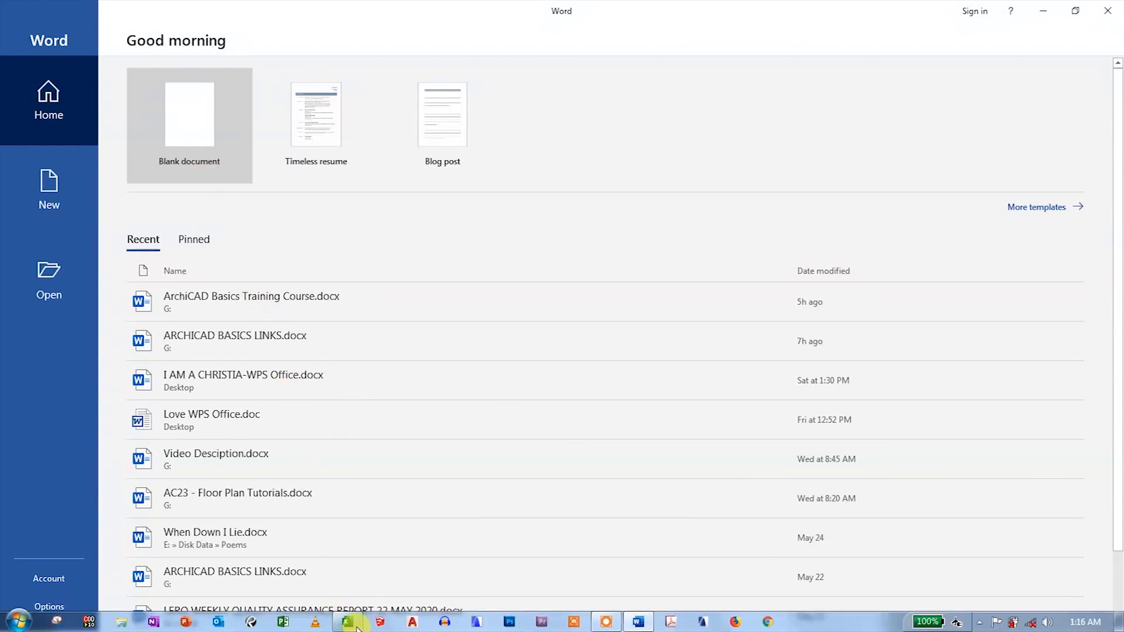
{"action": "left_click", "coordinate": [348, 623]}
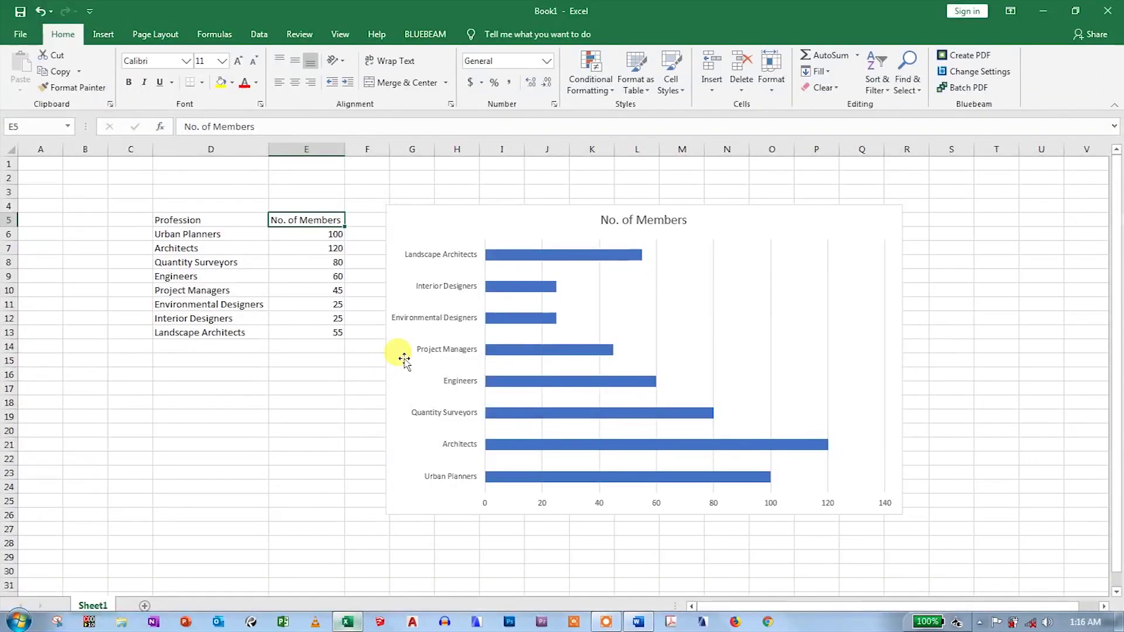
{"action": "left_click", "coordinate": [331, 249]}
Change the Urban Planners count in E6 to 110 so its bar extends to 110.
{"action": "left_click", "coordinate": [336, 235]}
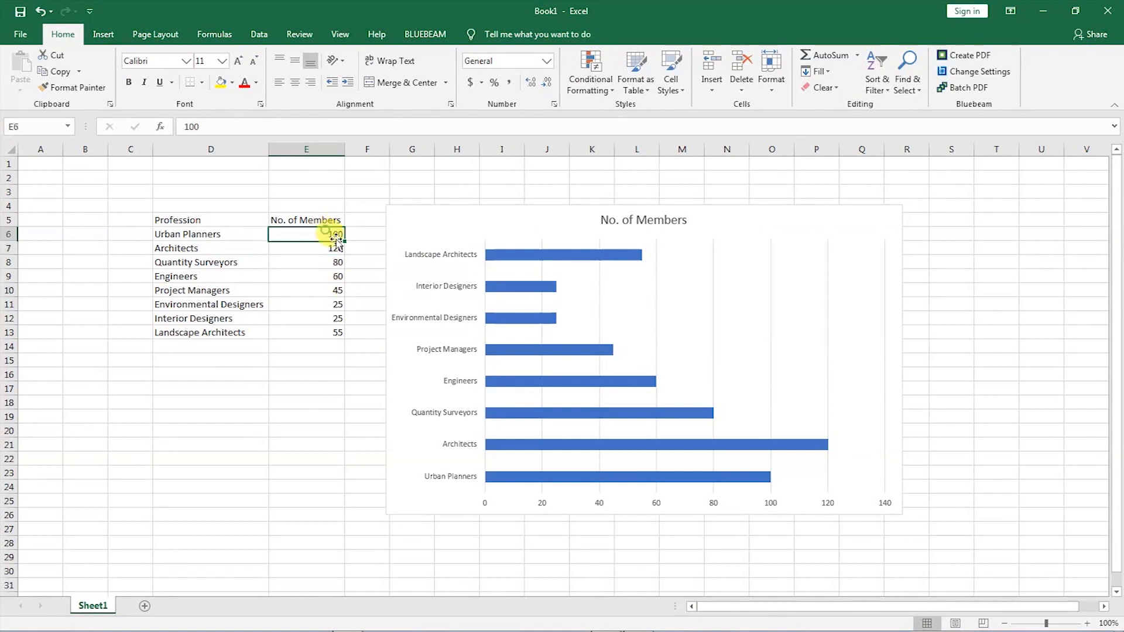
{"action": "type", "text": "10"}
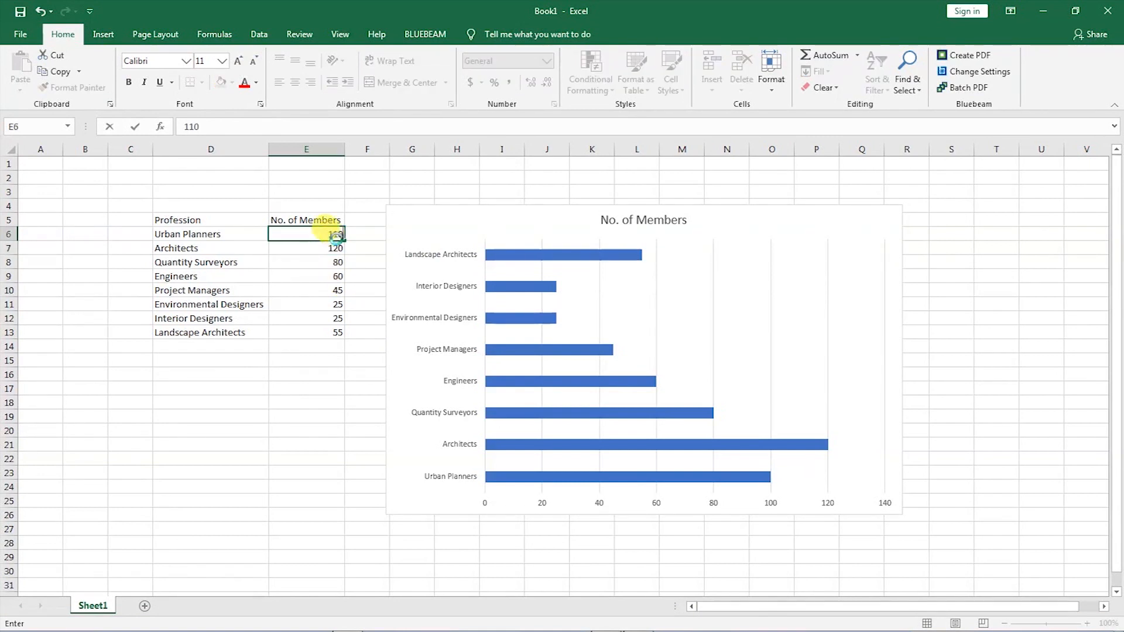
{"action": "key", "text": "Return"}
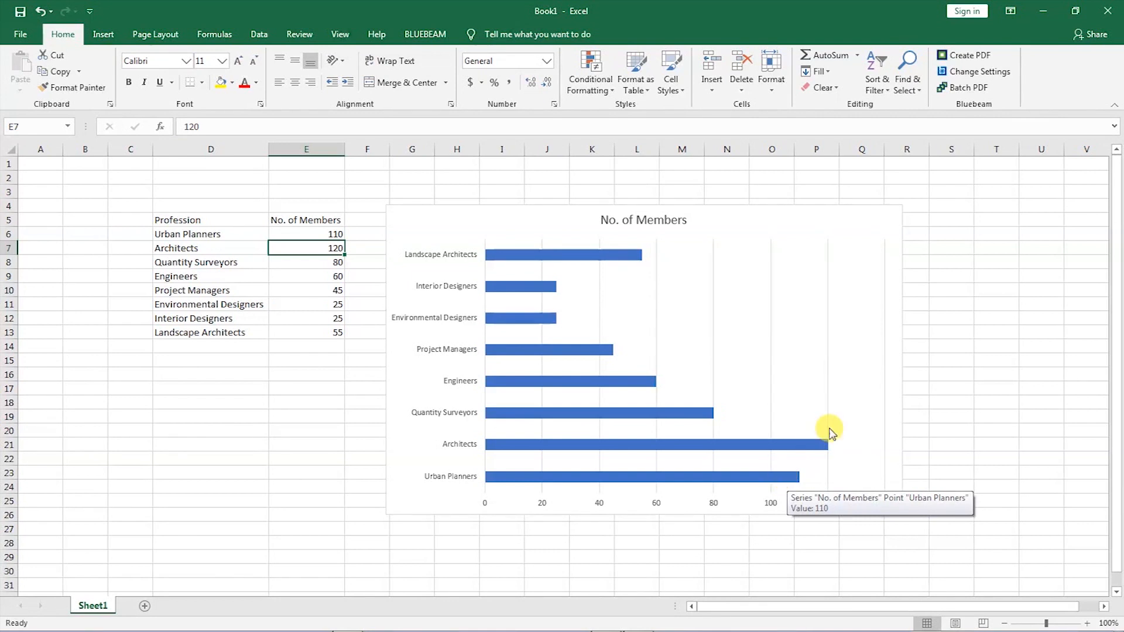
{"action": "left_click", "coordinate": [773, 214]}
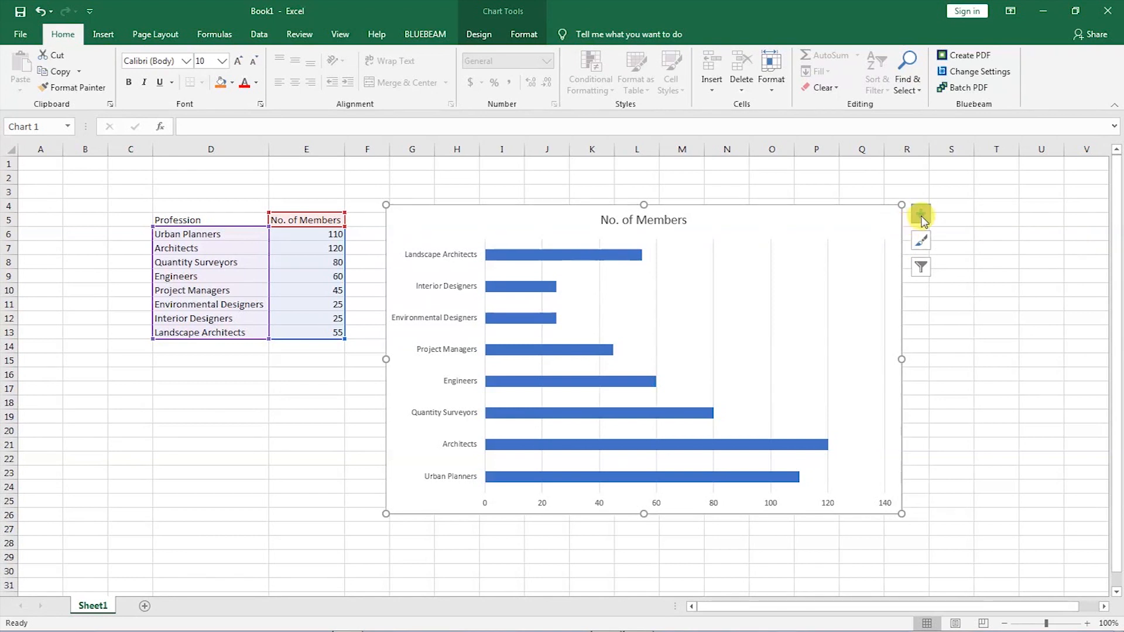
{"action": "left_click", "coordinate": [921, 216]}
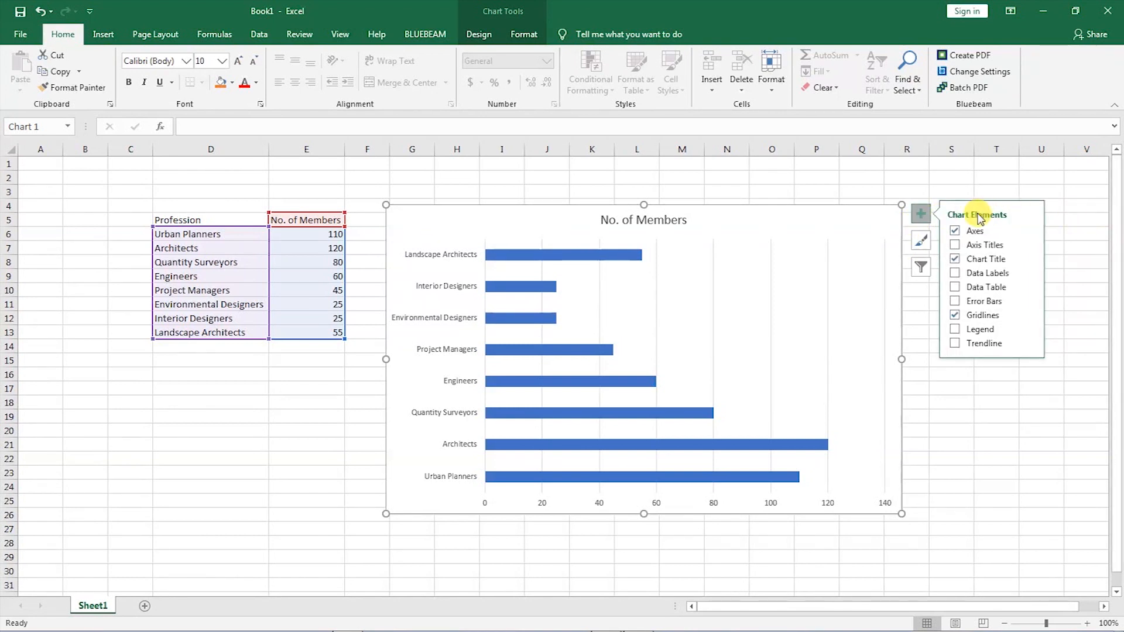
Add axis titles and name the horizontal axis 'No. of Members'.
{"action": "left_click", "coordinate": [955, 231]}
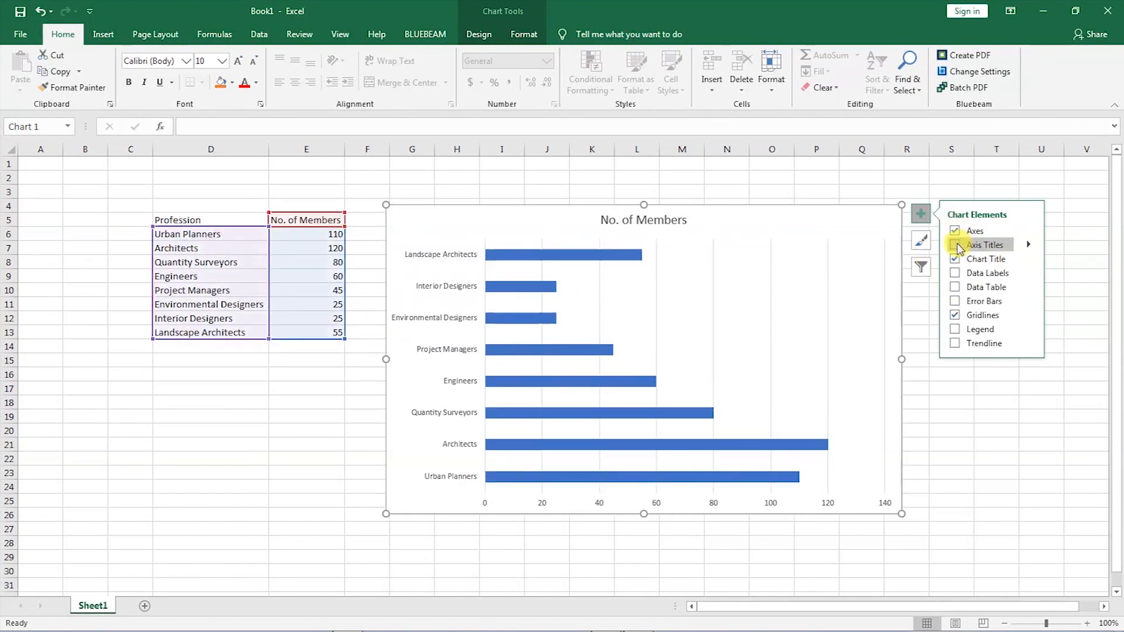
{"action": "left_click", "coordinate": [955, 245]}
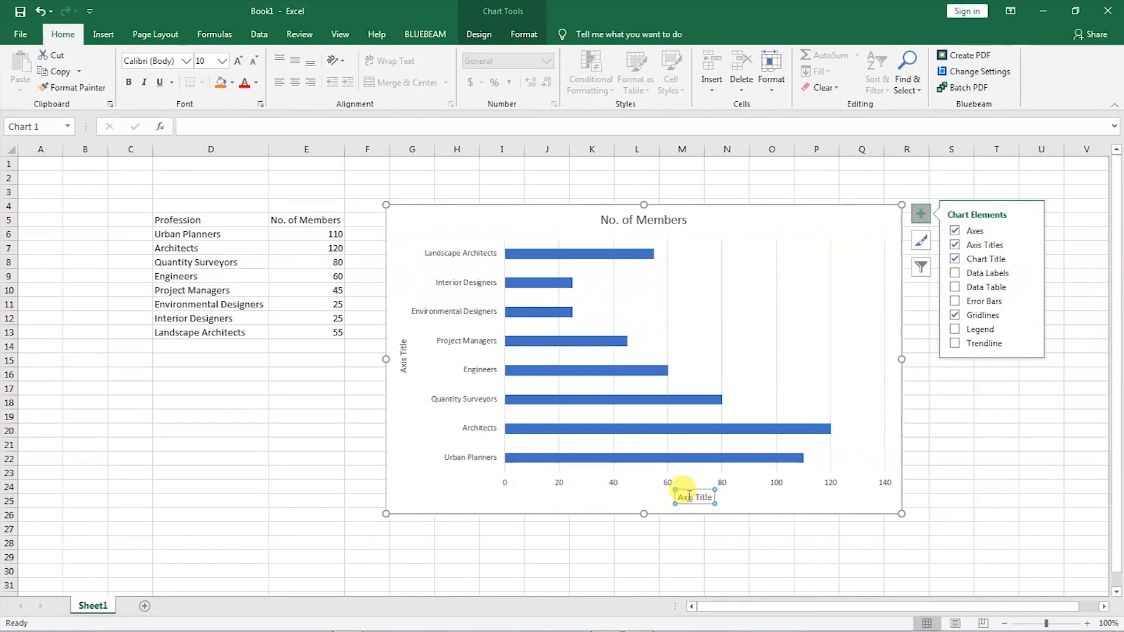
{"action": "left_click", "coordinate": [702, 498]}
{"action": "left_click_drag", "start_coordinate": [713, 498], "coordinate": [682, 505]}
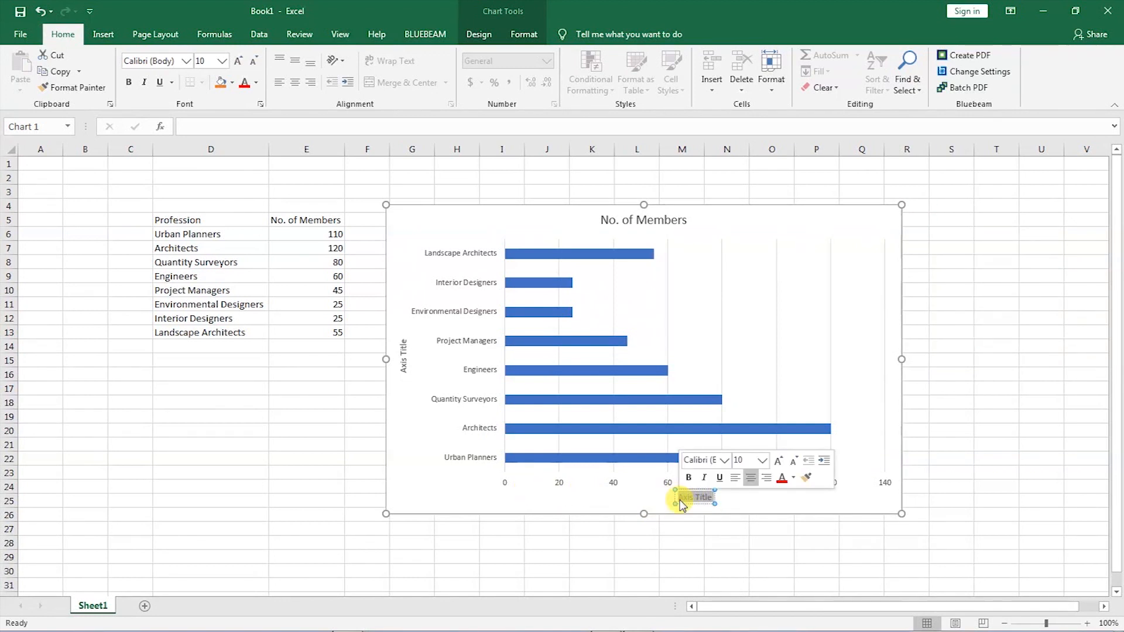
{"action": "type", "text": "No."}
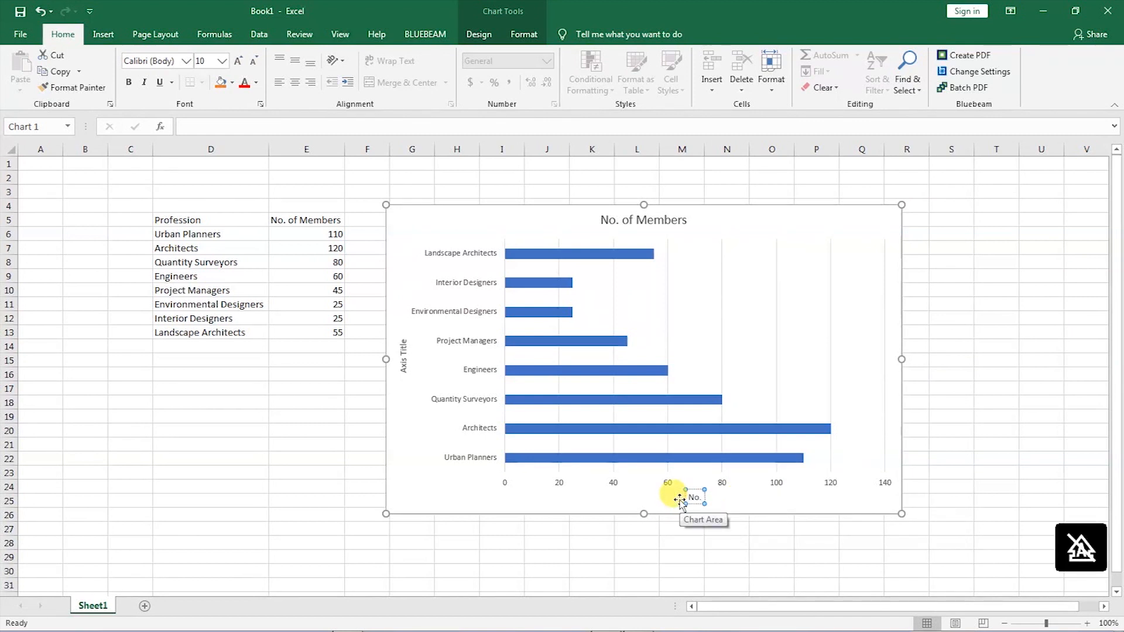
{"action": "type", "text": " of Membe"}
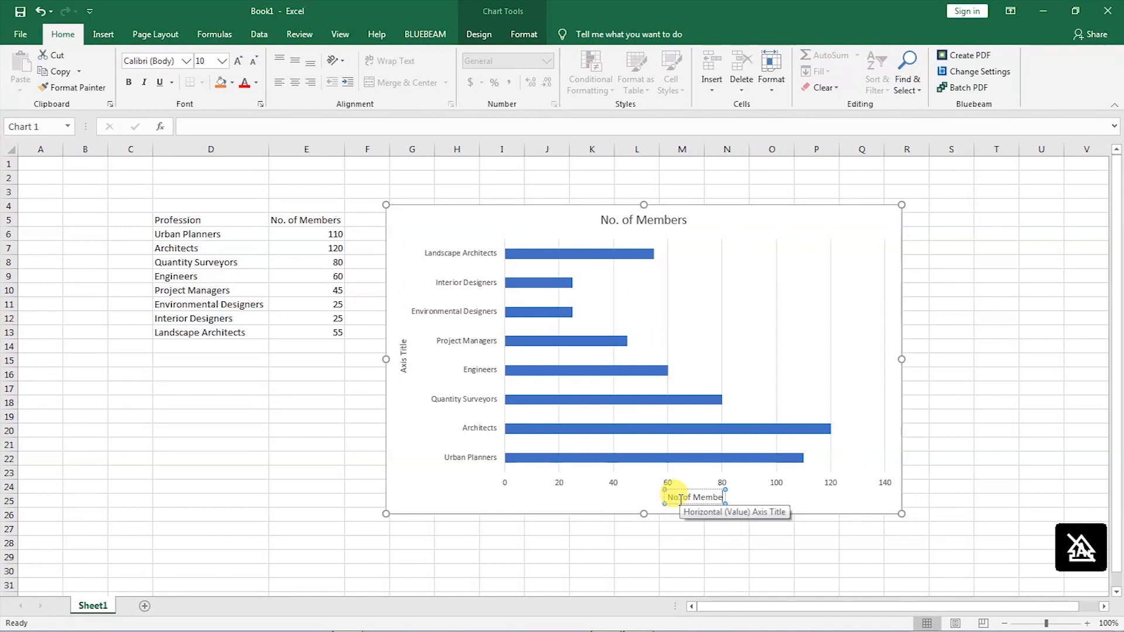
{"action": "type", "text": "rs"}
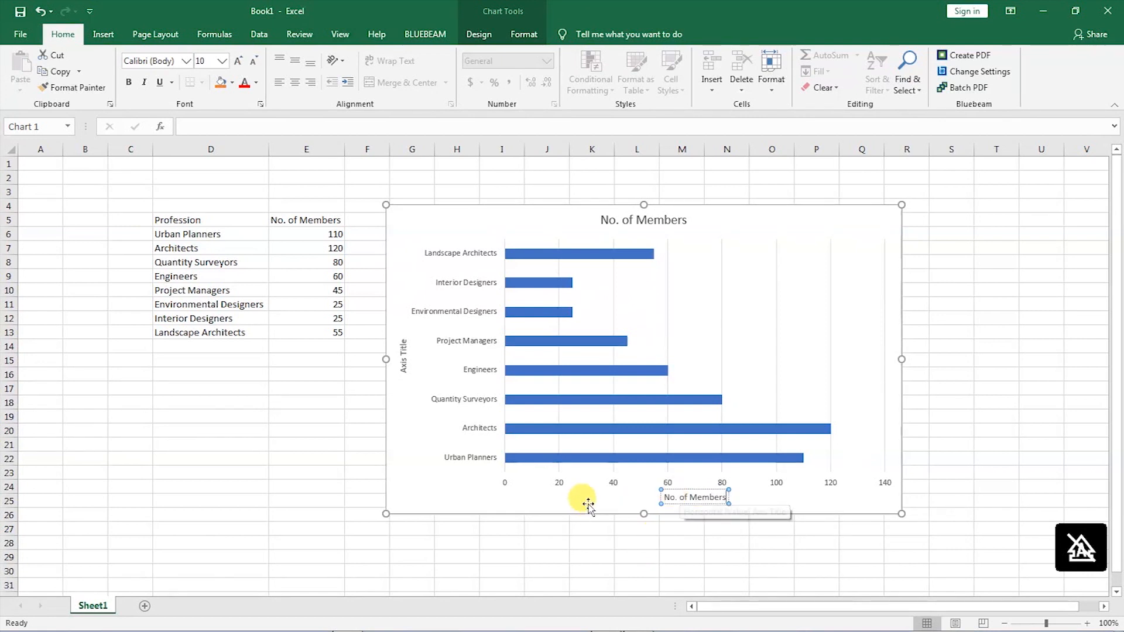
{"action": "left_click", "coordinate": [587, 504]}
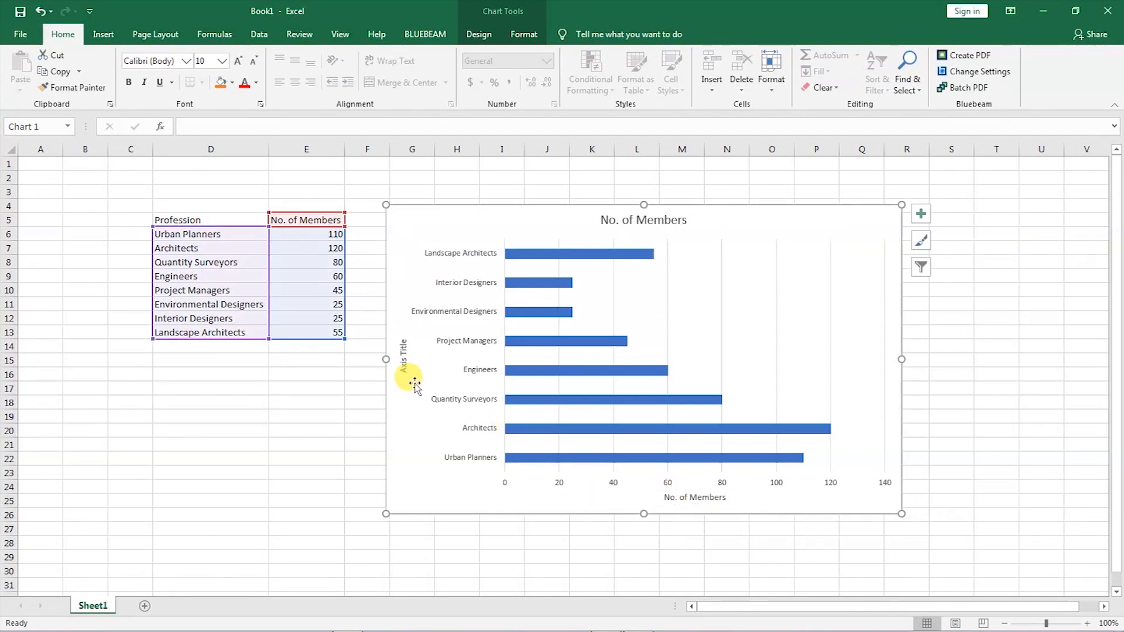
Name the vertical axis 'Professions'.
{"action": "left_click", "coordinate": [404, 356]}
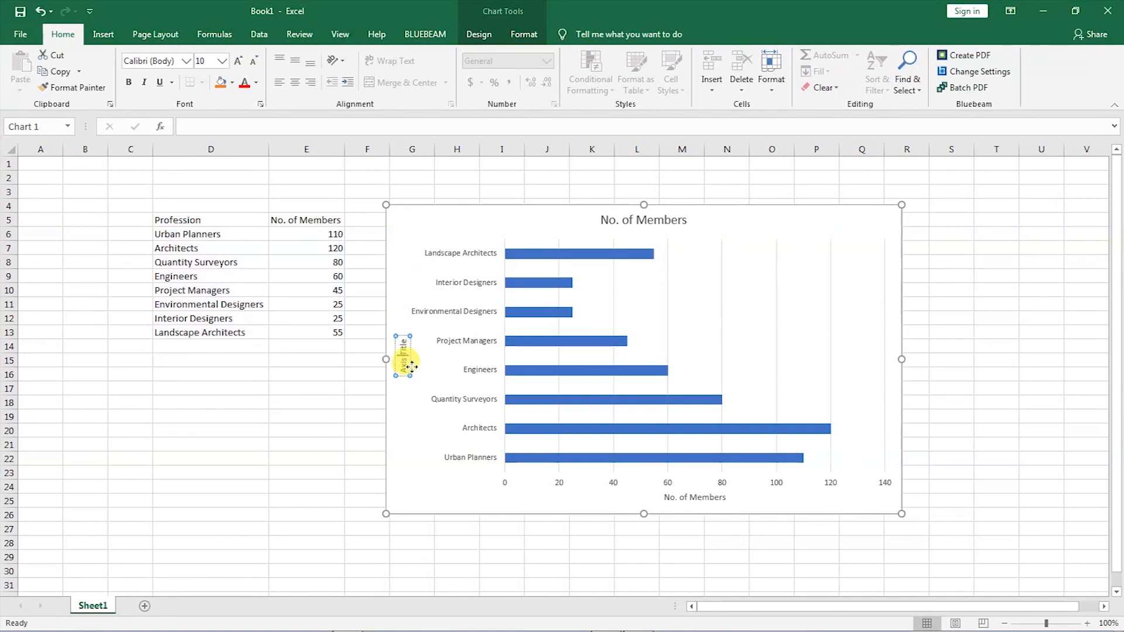
{"action": "key", "text": "ctrl+a"}
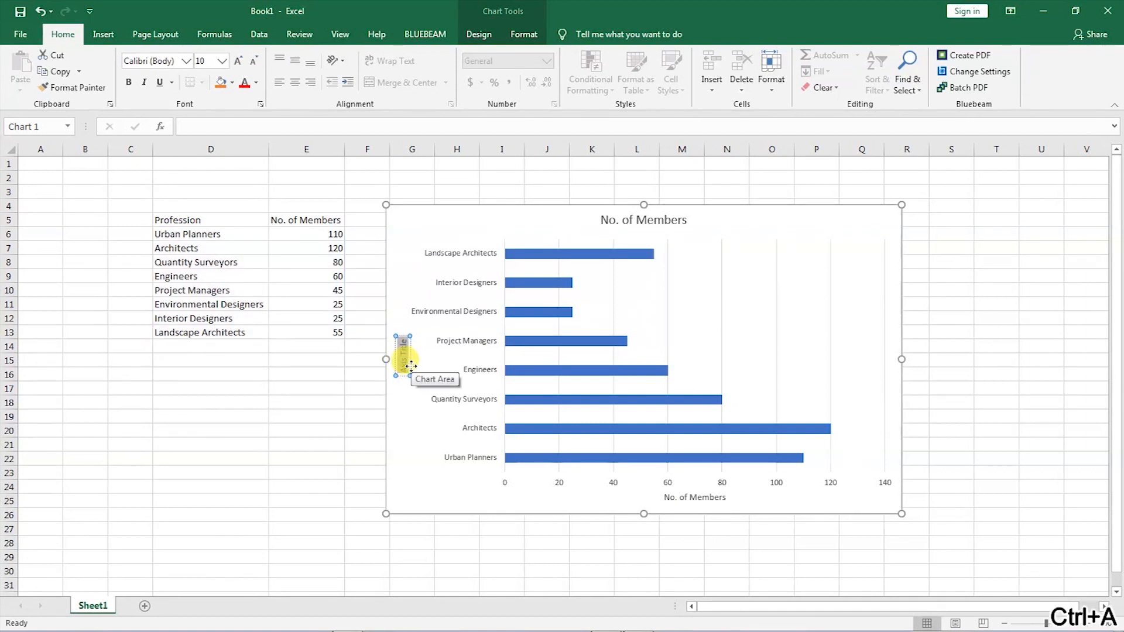
{"action": "key", "text": "Caps_Lock"}
{"action": "type", "text": "Professions"}
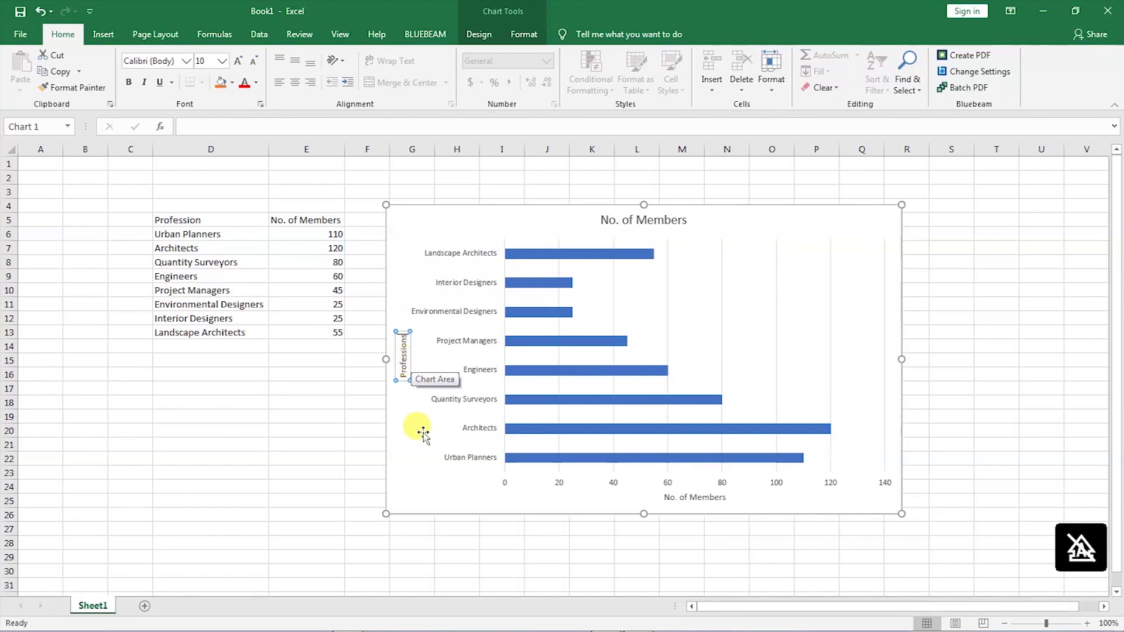
{"action": "left_click", "coordinate": [417, 426]}
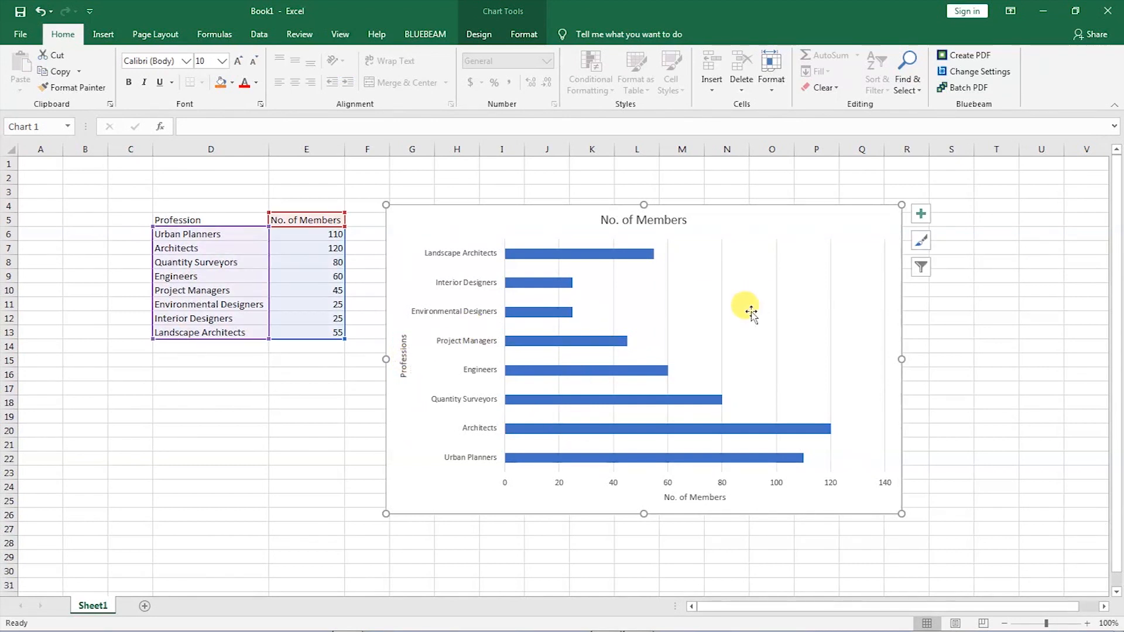
{"action": "left_click", "coordinate": [921, 214]}
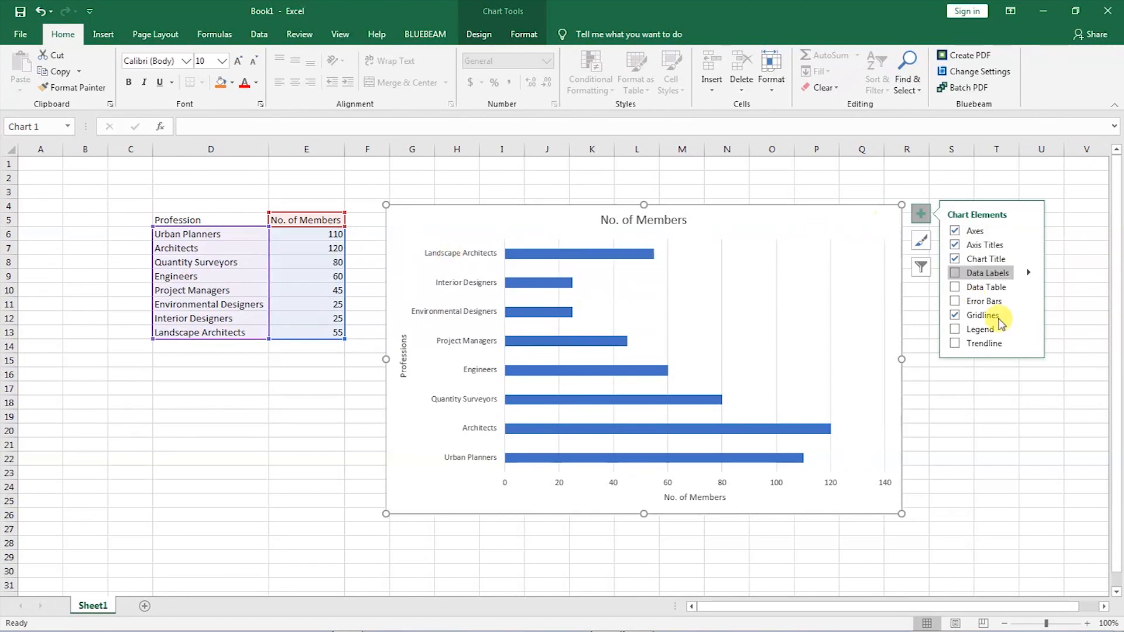
Show data labels on every bar, trying and then removing the legend and data table.
{"action": "left_click", "coordinate": [956, 276]}
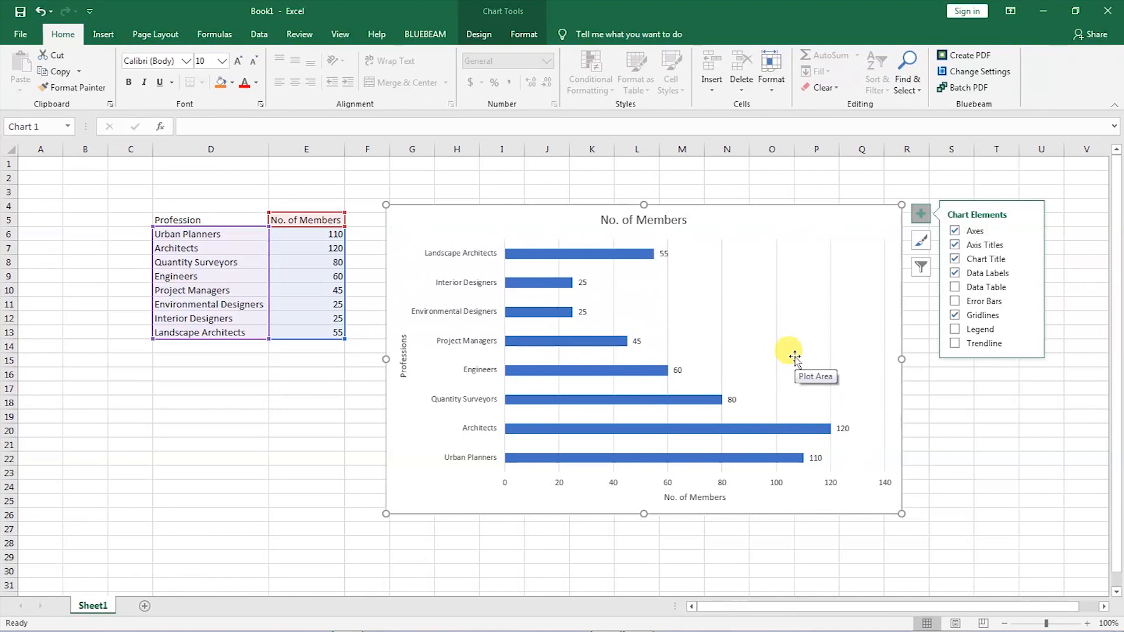
{"action": "left_click", "coordinate": [955, 331]}
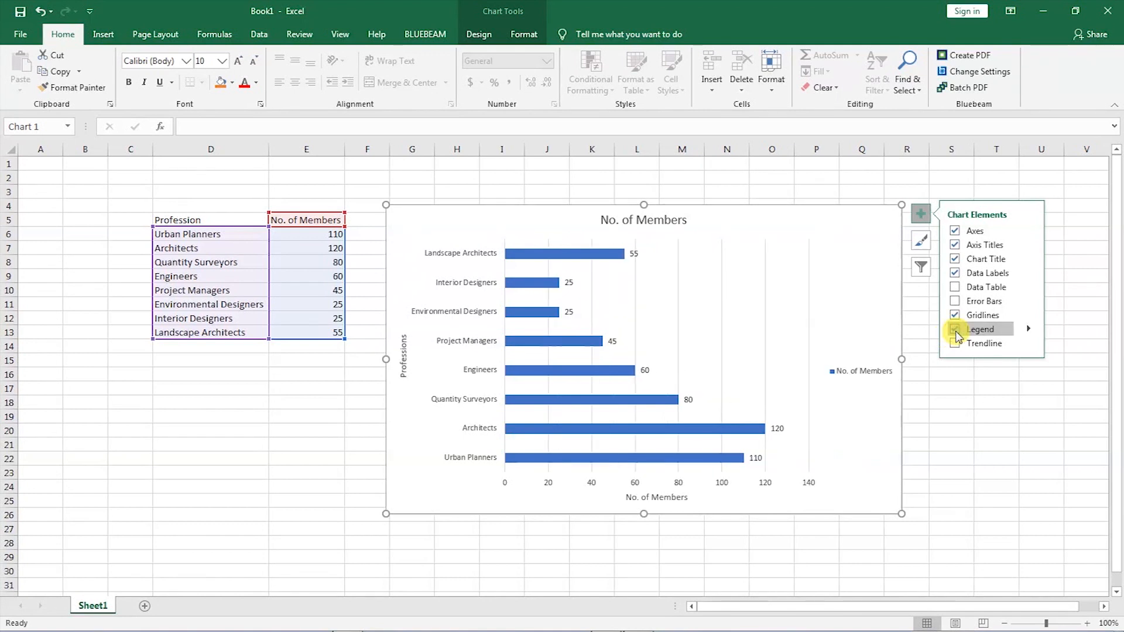
{"action": "left_click", "coordinate": [955, 330]}
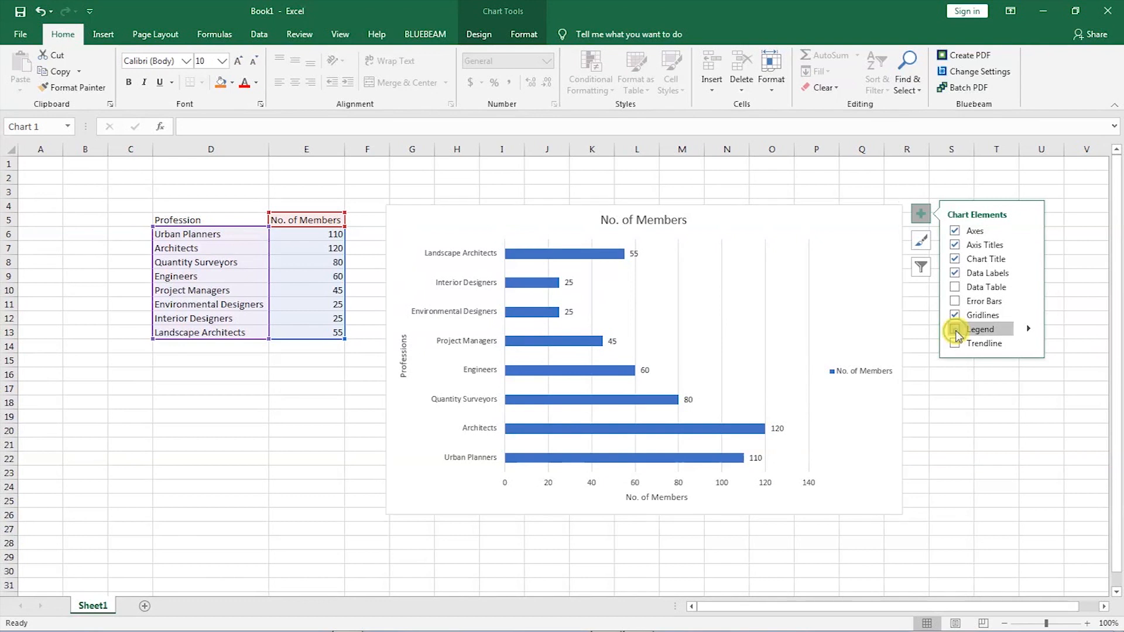
{"action": "left_click", "coordinate": [956, 301]}
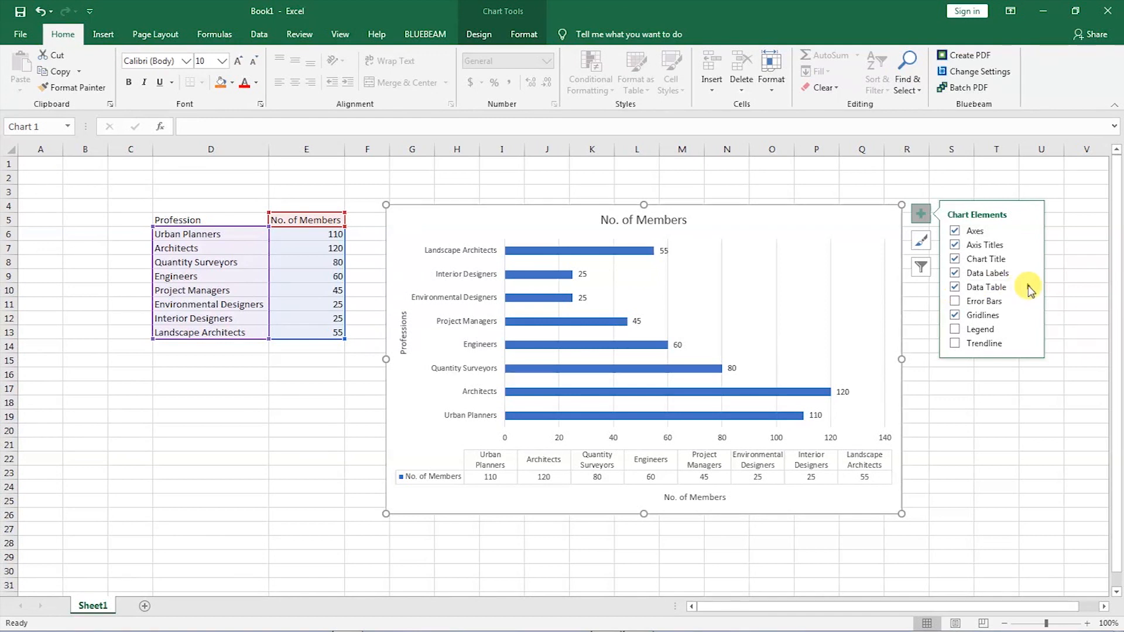
{"action": "left_click", "coordinate": [955, 287]}
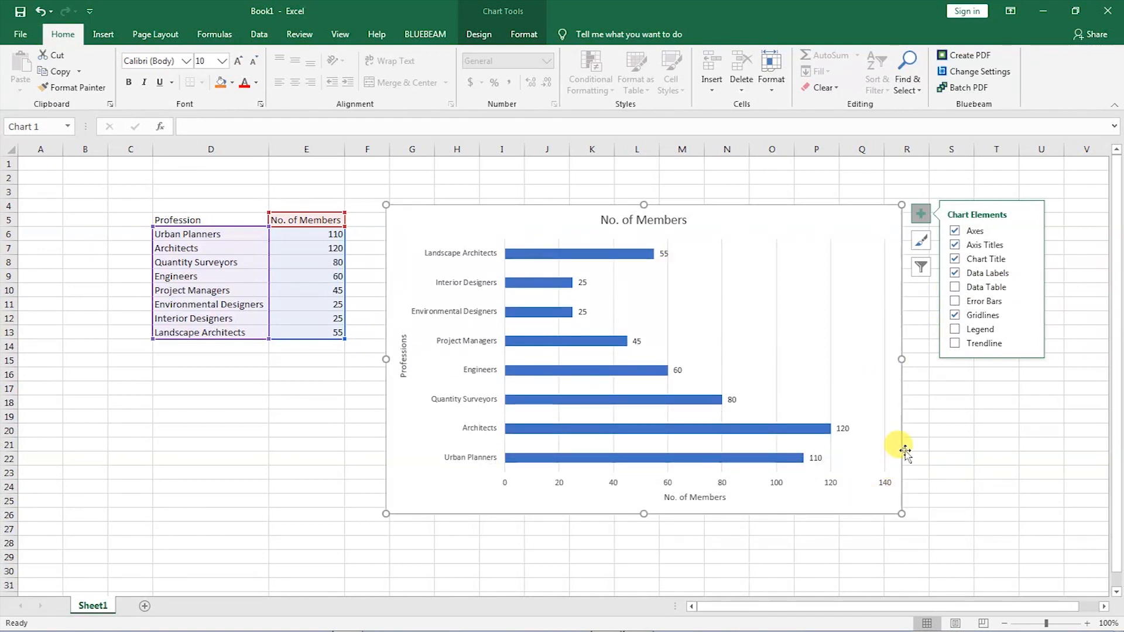
Reselect the whole chart ready for styling.
{"action": "left_click", "coordinate": [838, 333]}
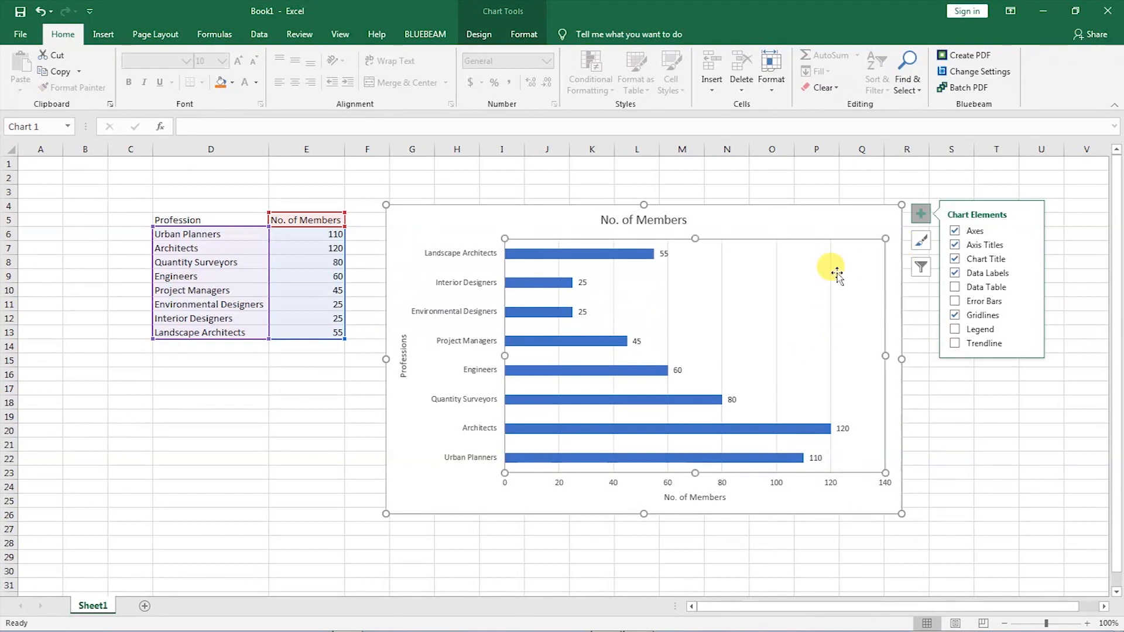
{"action": "left_click", "coordinate": [816, 217]}
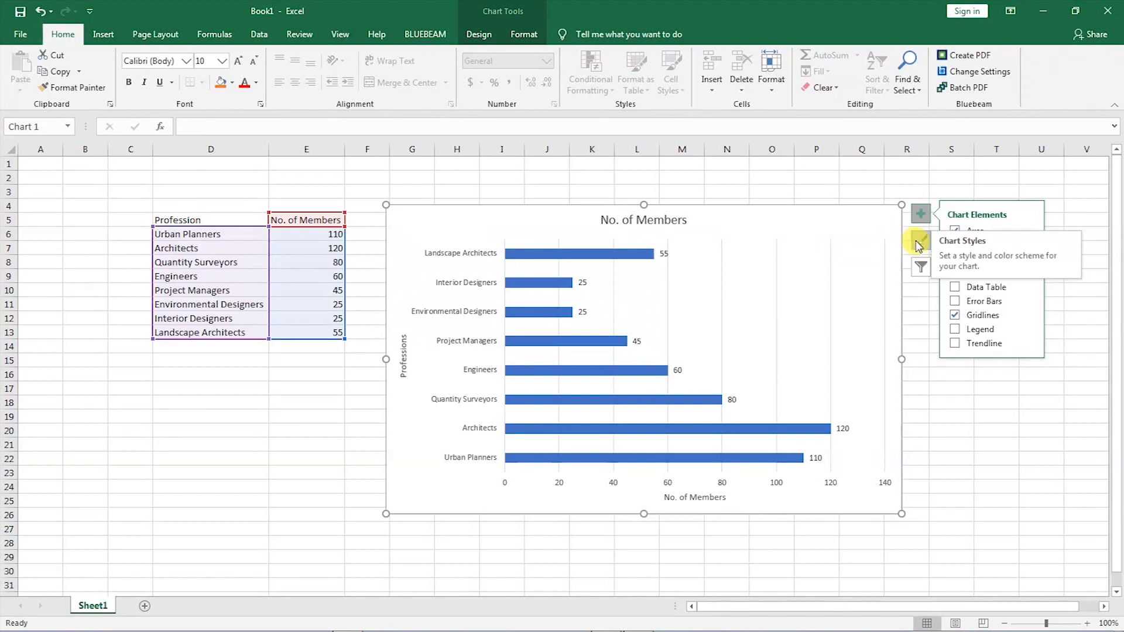
{"action": "left_click", "coordinate": [918, 245]}
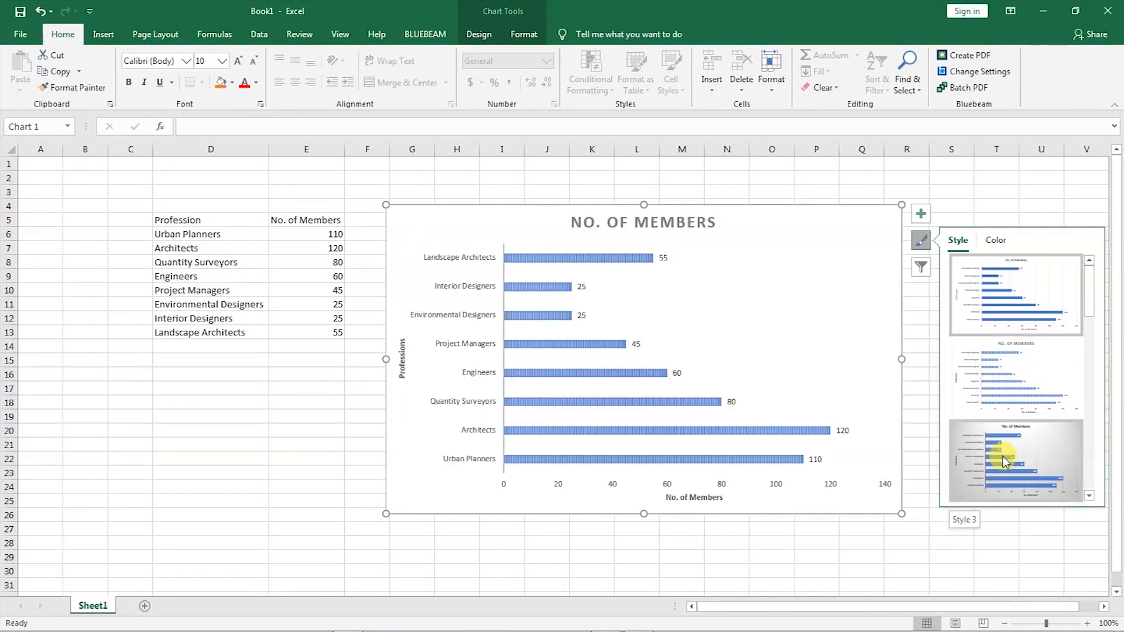
Apply the grey gradient chart style with uppercase labels and white values inside the bars.
{"action": "left_click", "coordinate": [1007, 472]}
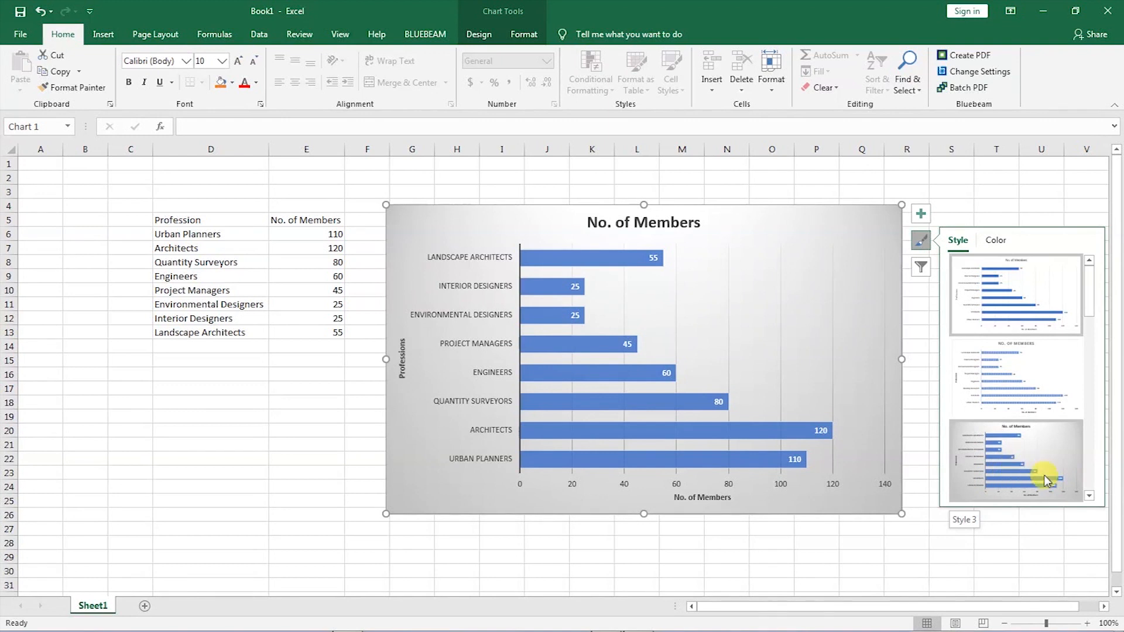
{"action": "left_click", "coordinate": [1089, 496]}
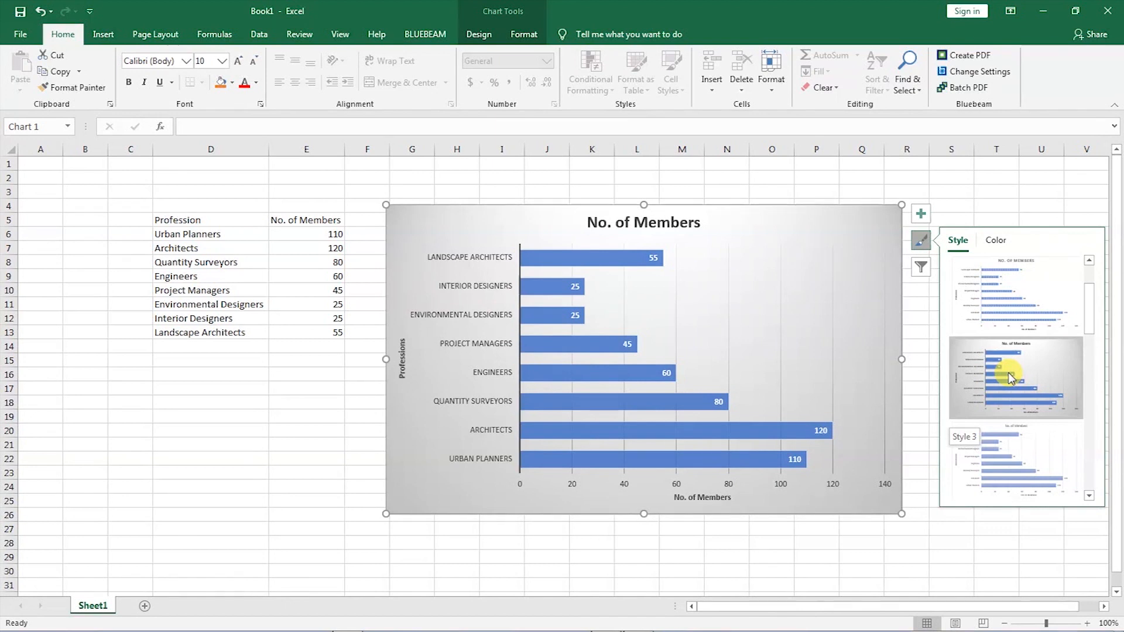
{"action": "left_click", "coordinate": [1089, 497]}
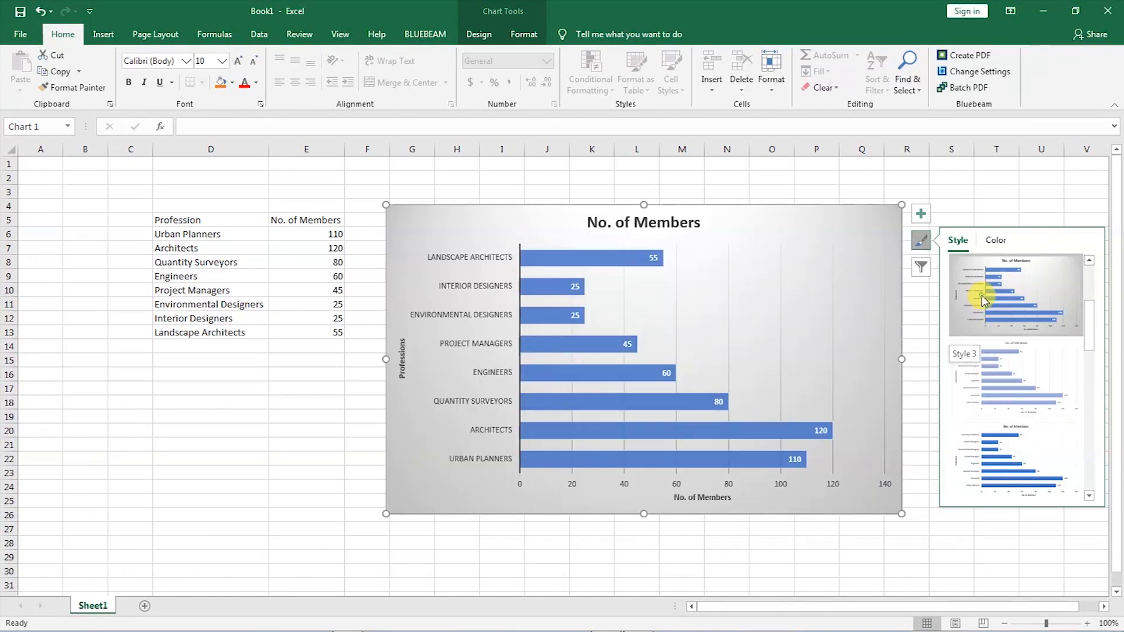
{"action": "left_click", "coordinate": [977, 295]}
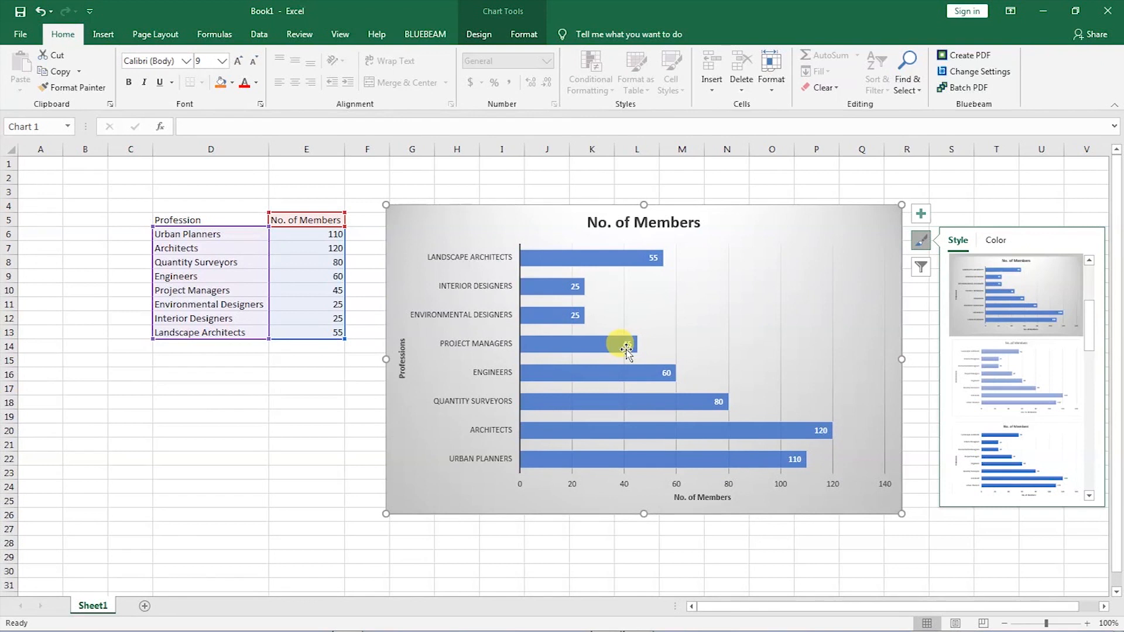
{"action": "left_click", "coordinate": [728, 183]}
{"action": "left_click", "coordinate": [823, 220]}
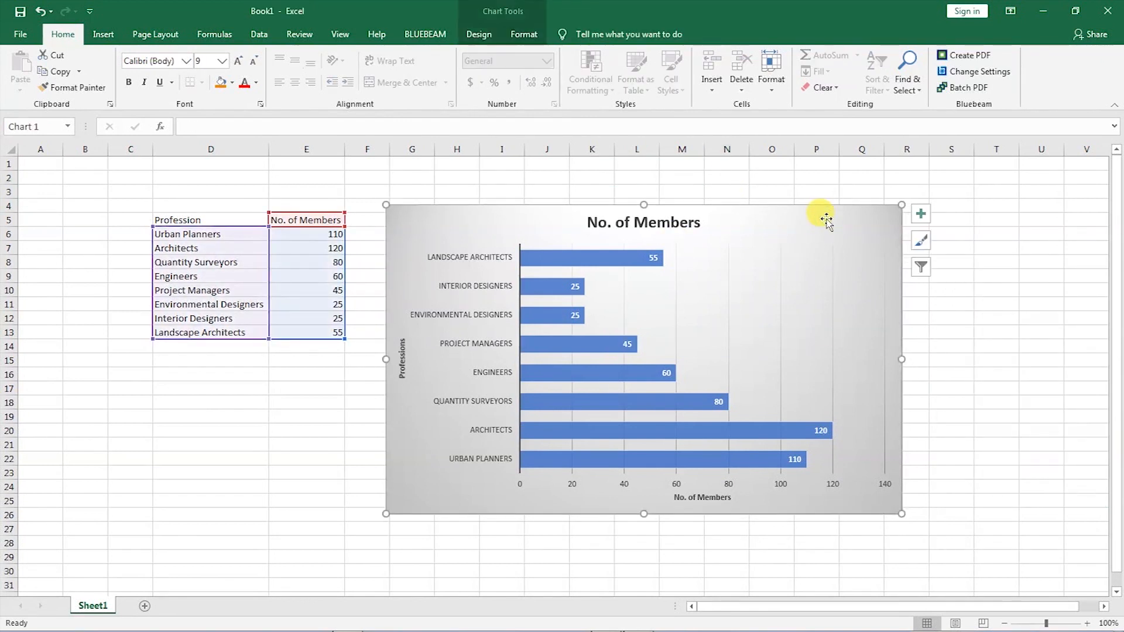
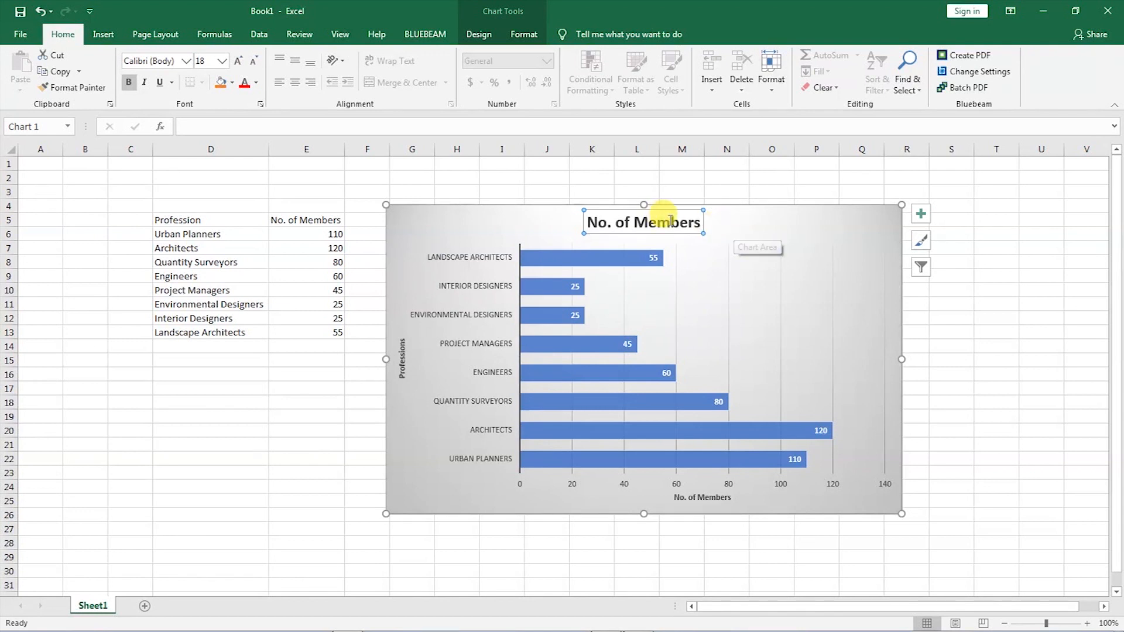
Replace the title 'No. of Members' with 'Bar Graph Showing Professional Members'.
{"action": "left_click", "coordinate": [694, 223]}
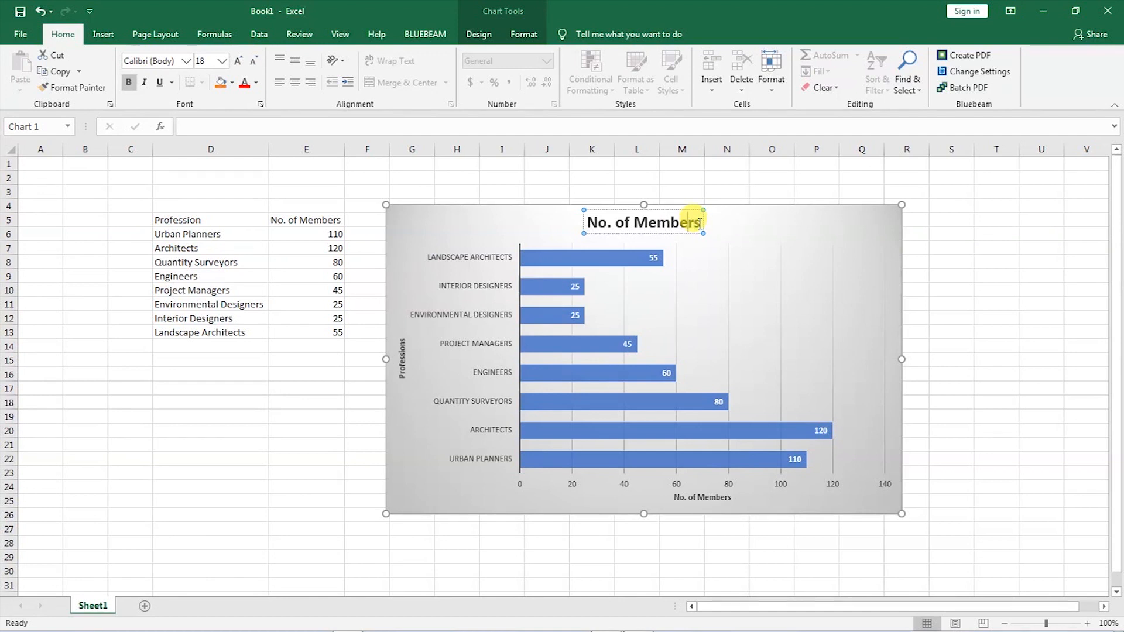
{"action": "left_click_drag", "start_coordinate": [700, 223], "coordinate": [584, 223]}
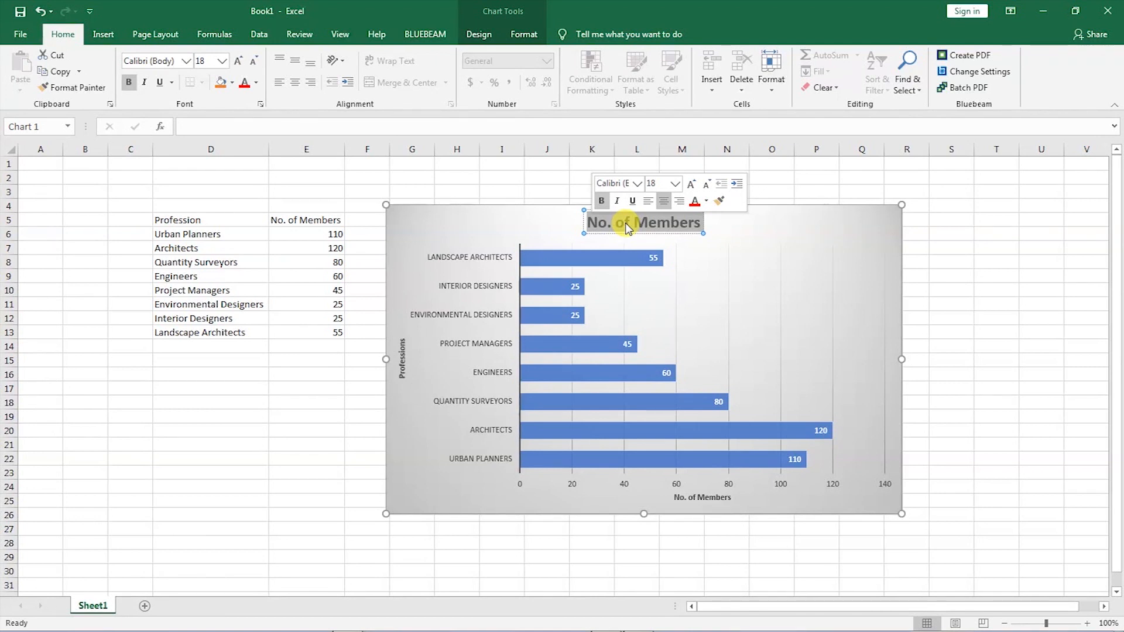
{"action": "type", "text": "Bra "}
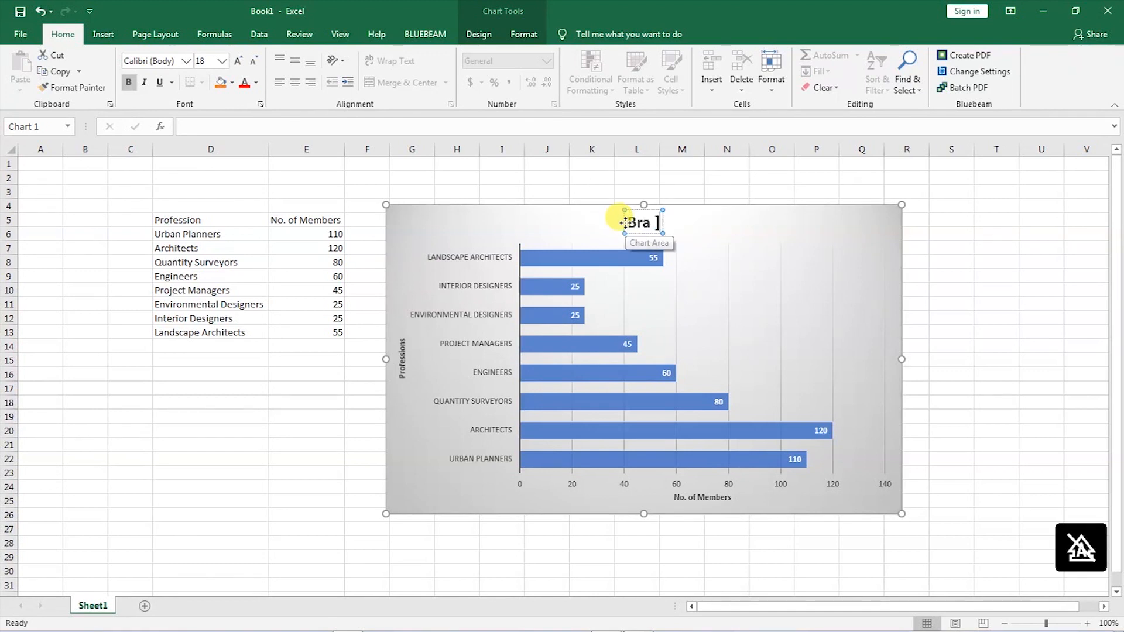
{"action": "type", "text": "]"}
{"action": "key", "text": "BackSpace"}
{"action": "key", "text": "BackSpace"}
{"action": "key", "text": "BackSpace"}
{"action": "key", "text": "BackSpace"}
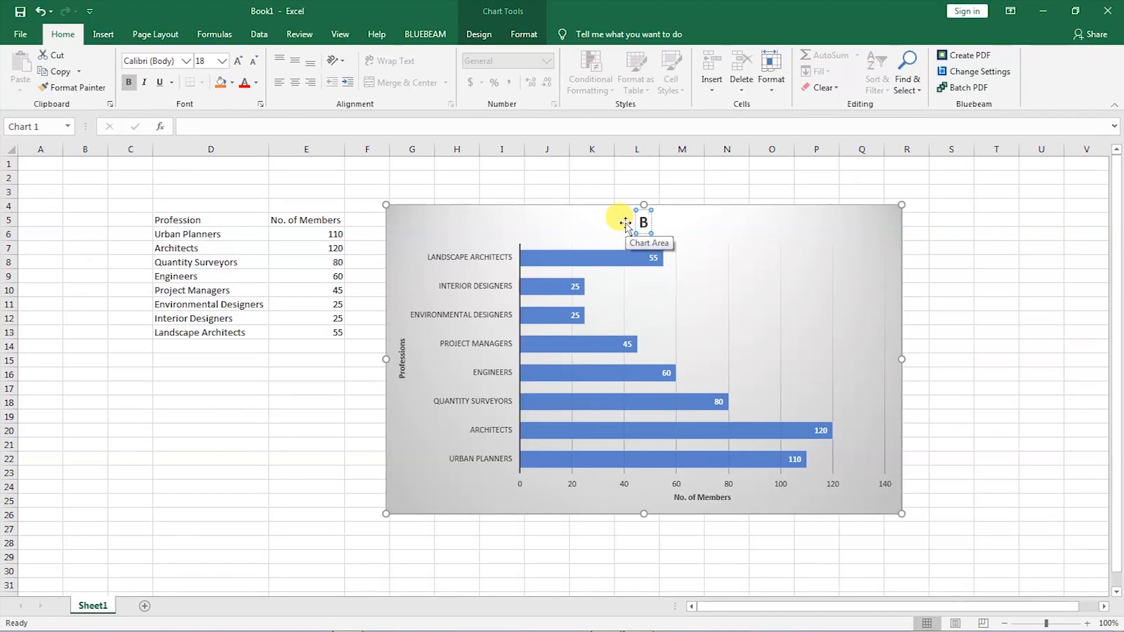
{"action": "type", "text": "ar Grap"}
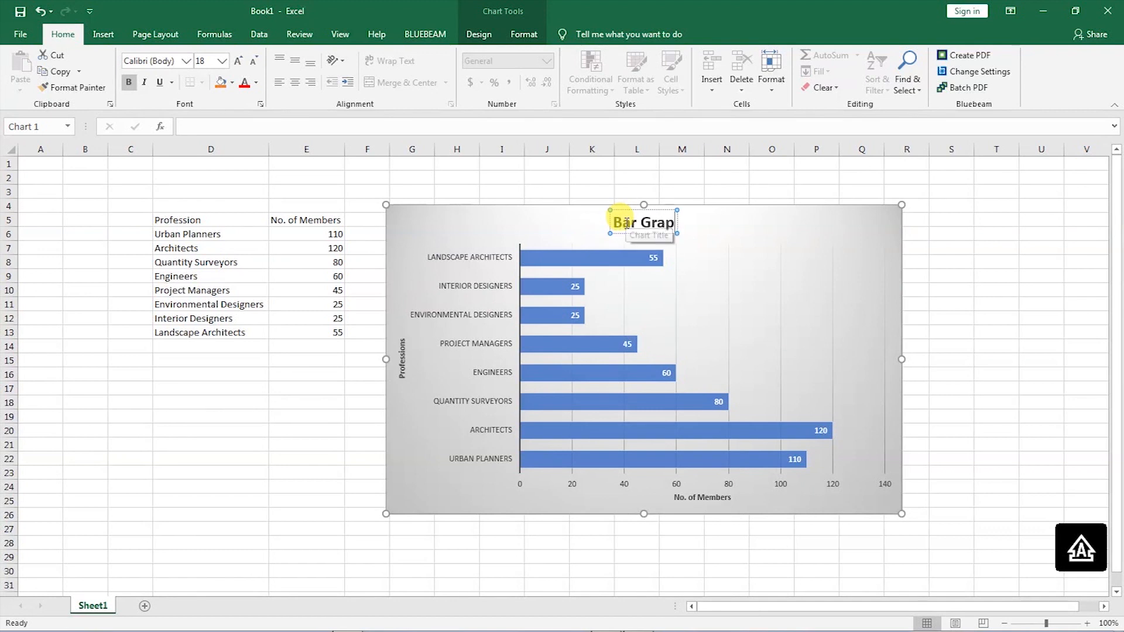
{"action": "type", "text": "h"}
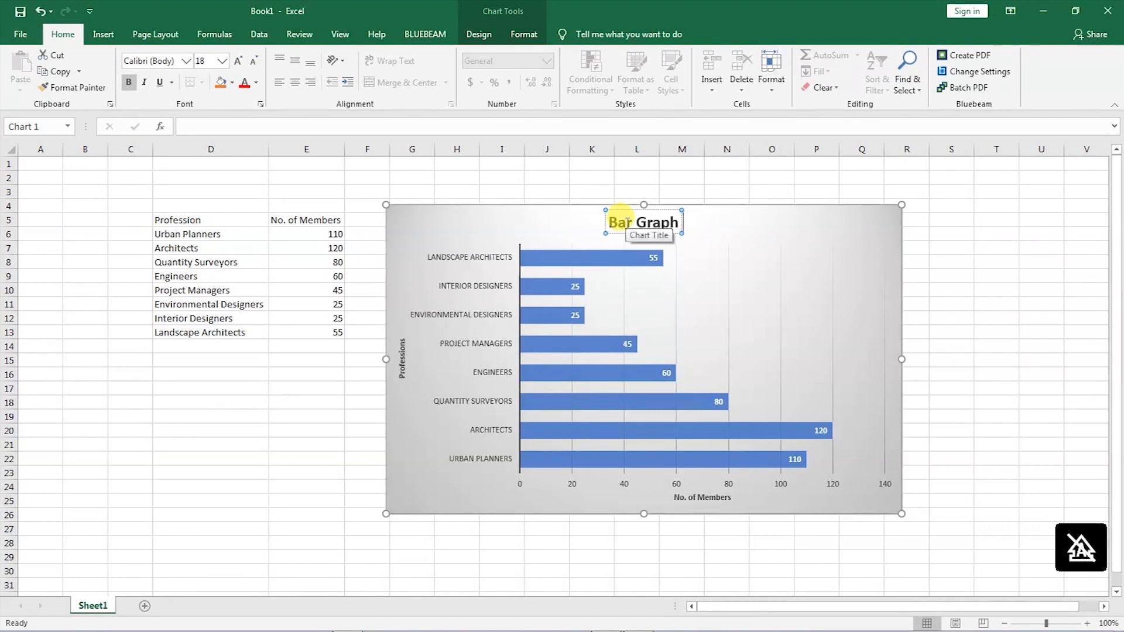
{"action": "type", "text": " Rep"}
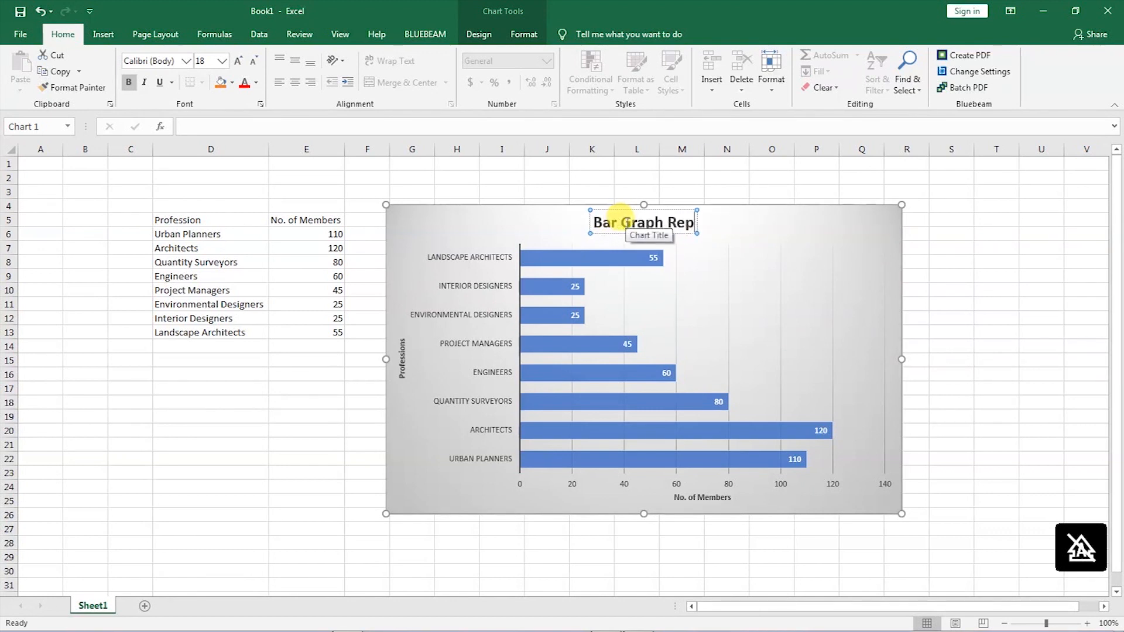
{"action": "key", "text": "BackSpace"}
{"action": "key", "text": "BackSpace"}
{"action": "key", "text": "BackSpace"}
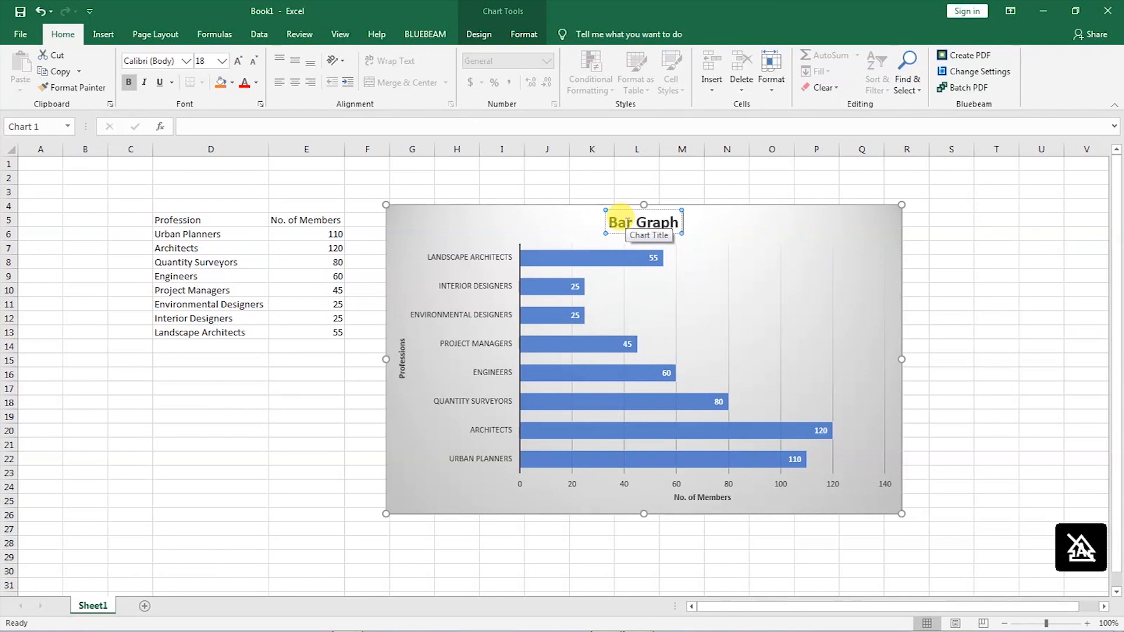
{"action": "type", "text": " Showin"}
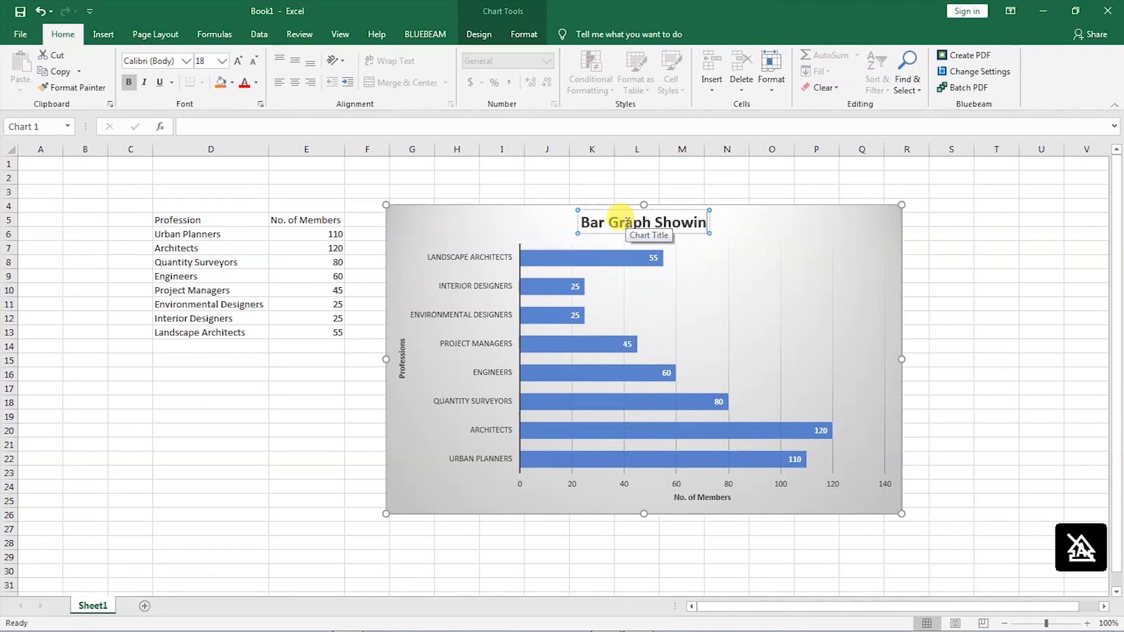
{"action": "type", "text": "g"}
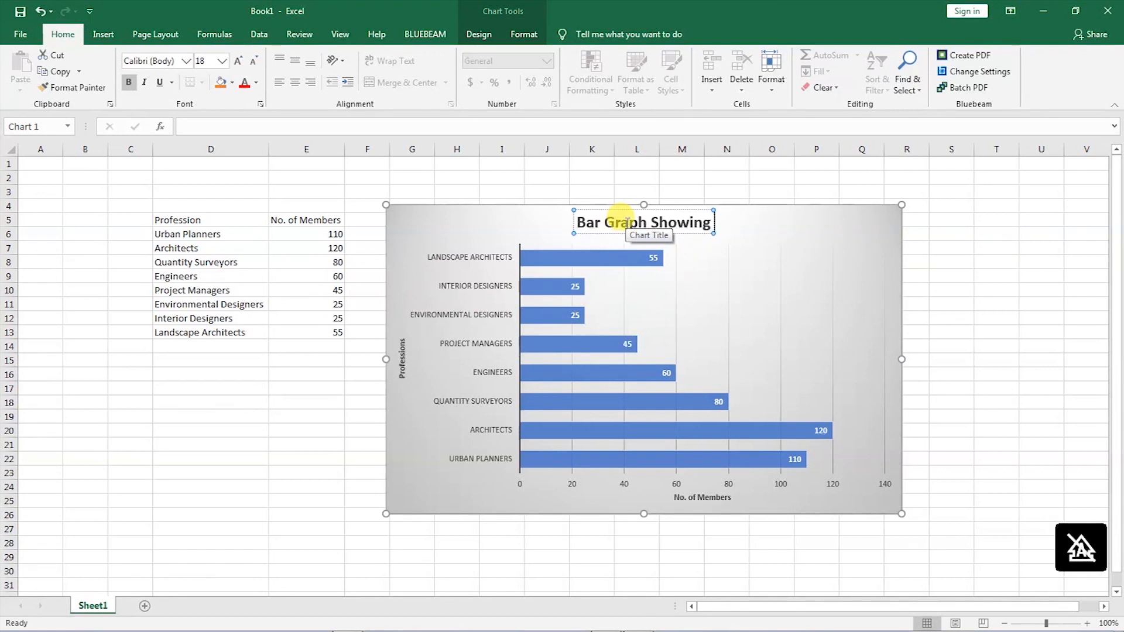
{"action": "type", "text": " Nu"}
{"action": "key", "text": "BackSpace"}
{"action": "key", "text": "BackSpace"}
{"action": "type", "text": "Prof"}
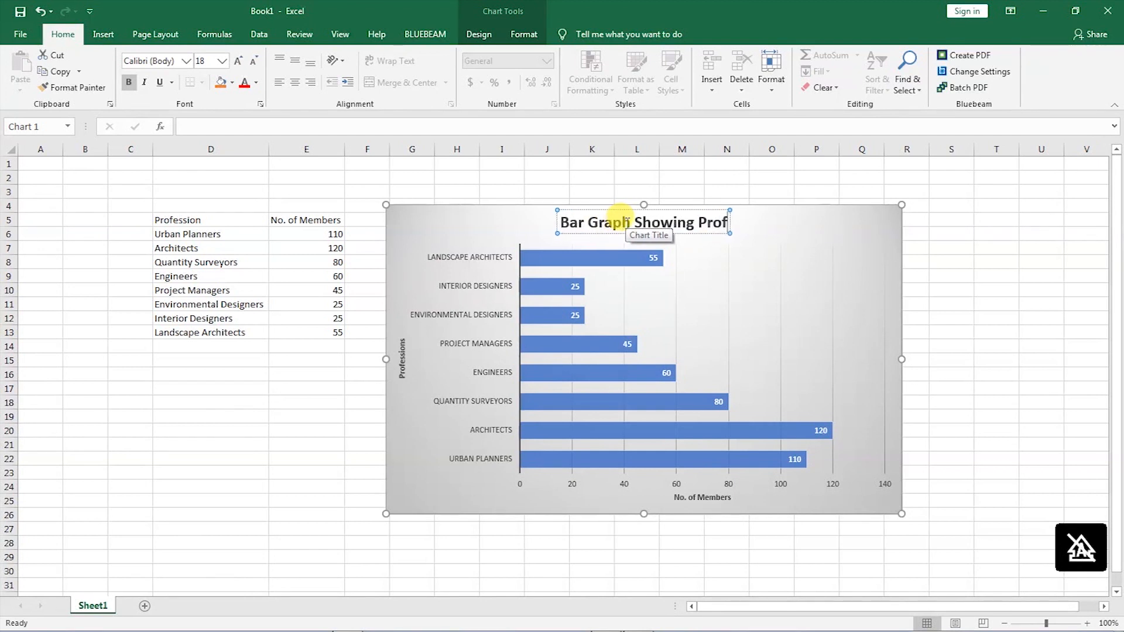
{"action": "type", "text": "essional M"}
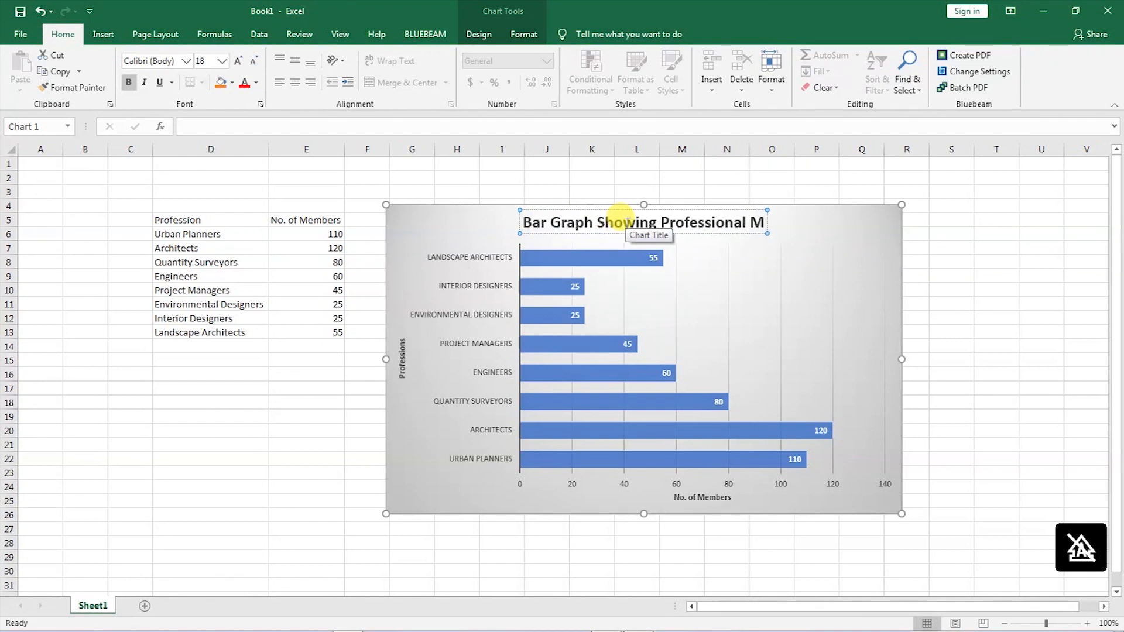
{"action": "type", "text": "embers"}
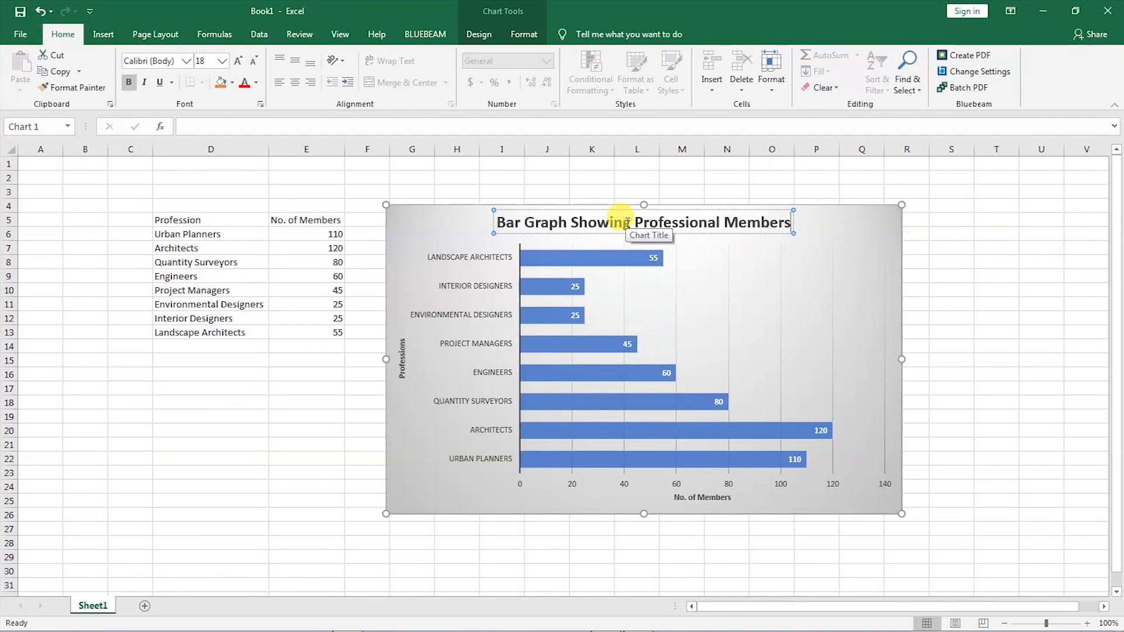
{"action": "left_click", "coordinate": [868, 229]}
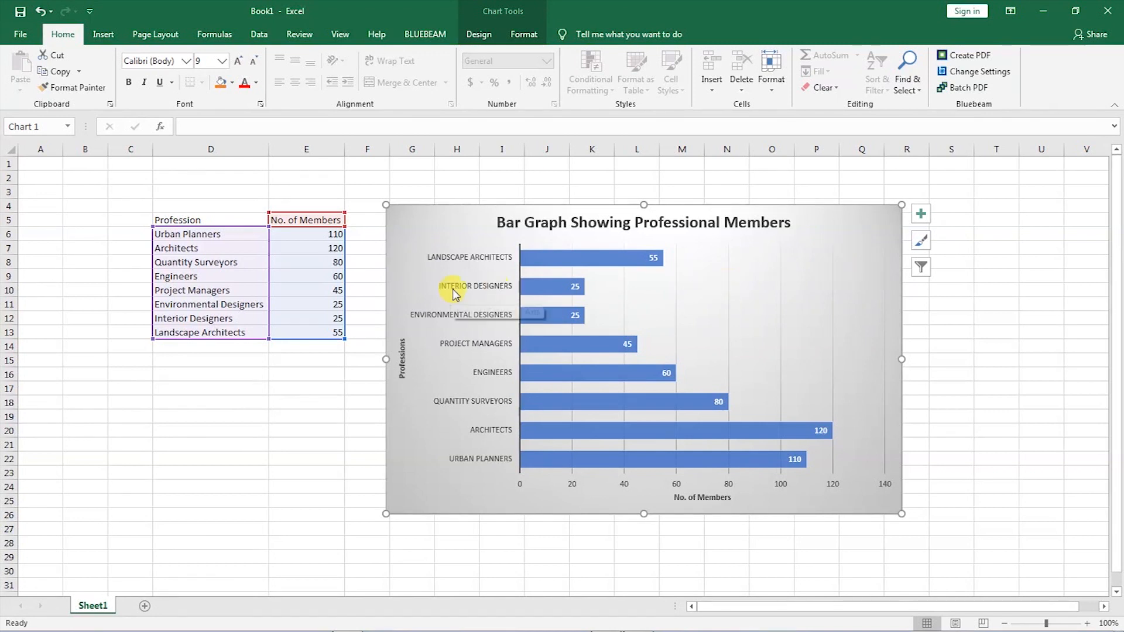
Apply the Raleway font to the whole chart via the Home font box.
{"action": "left_click", "coordinate": [489, 290]}
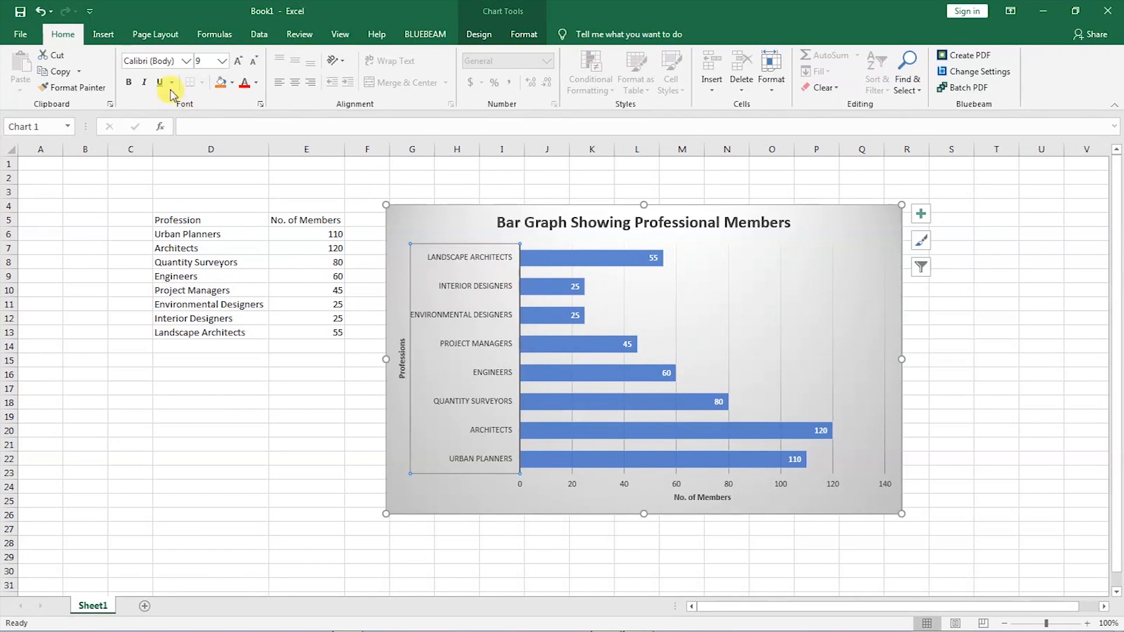
{"action": "left_click", "coordinate": [678, 294]}
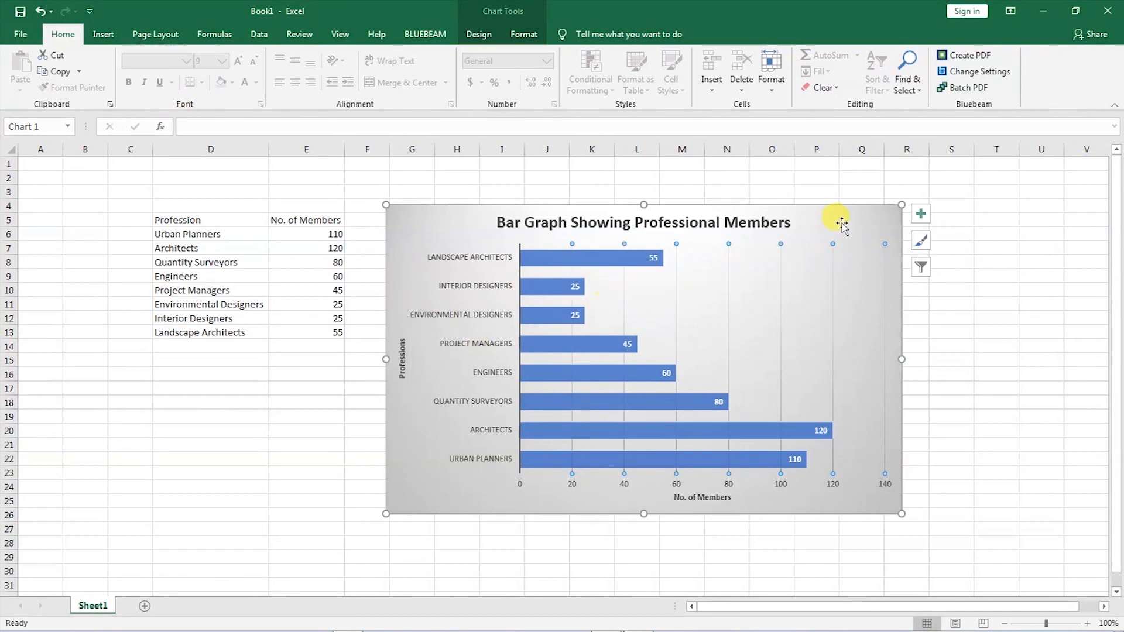
{"action": "left_click", "coordinate": [892, 214]}
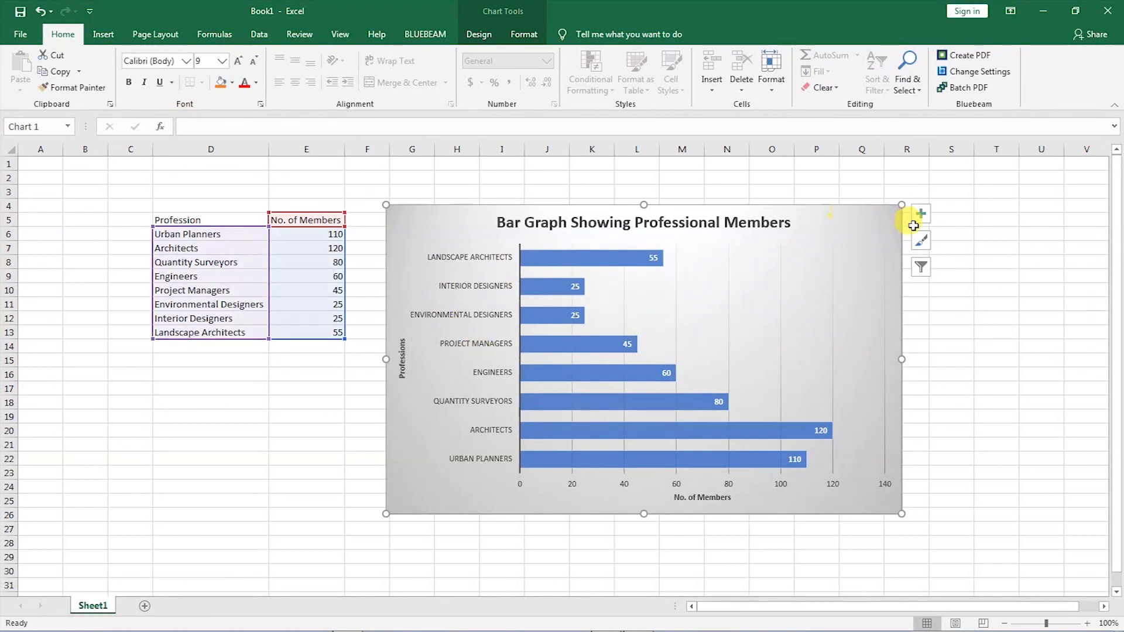
{"action": "left_click", "coordinate": [179, 61]}
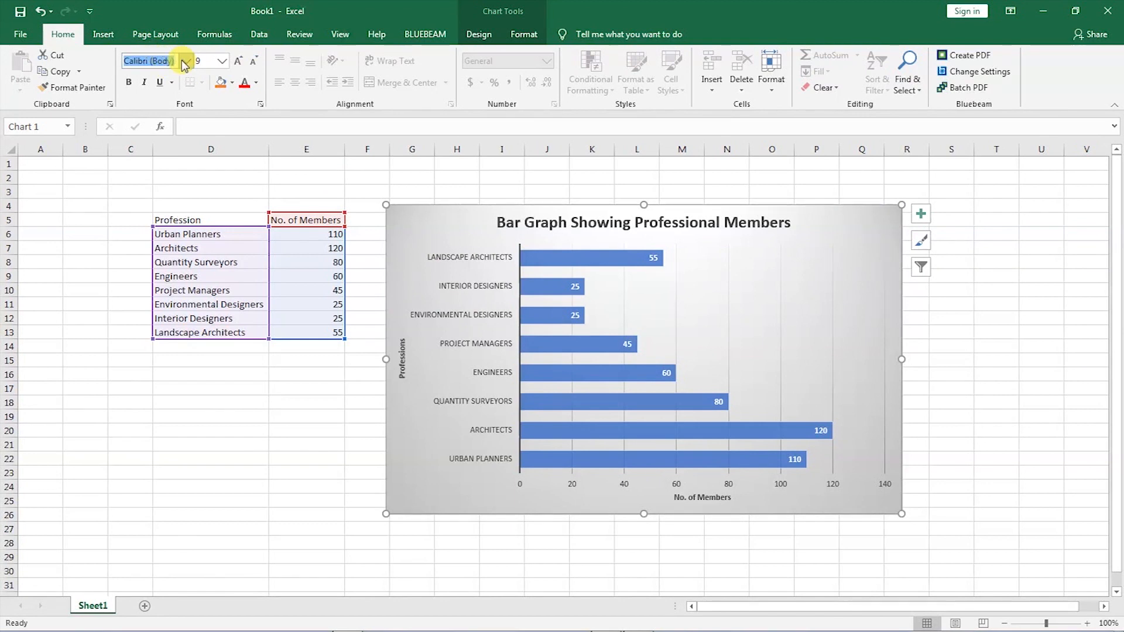
{"action": "type", "text": "Ralewa"}
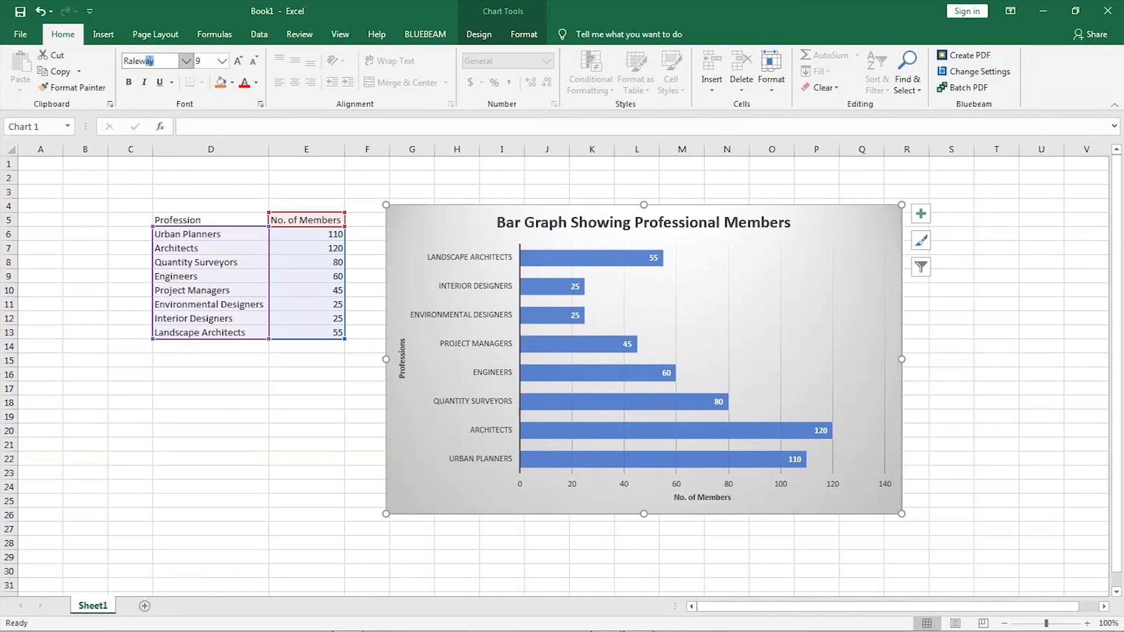
{"action": "type", "text": "y"}
{"action": "key", "text": "Return"}
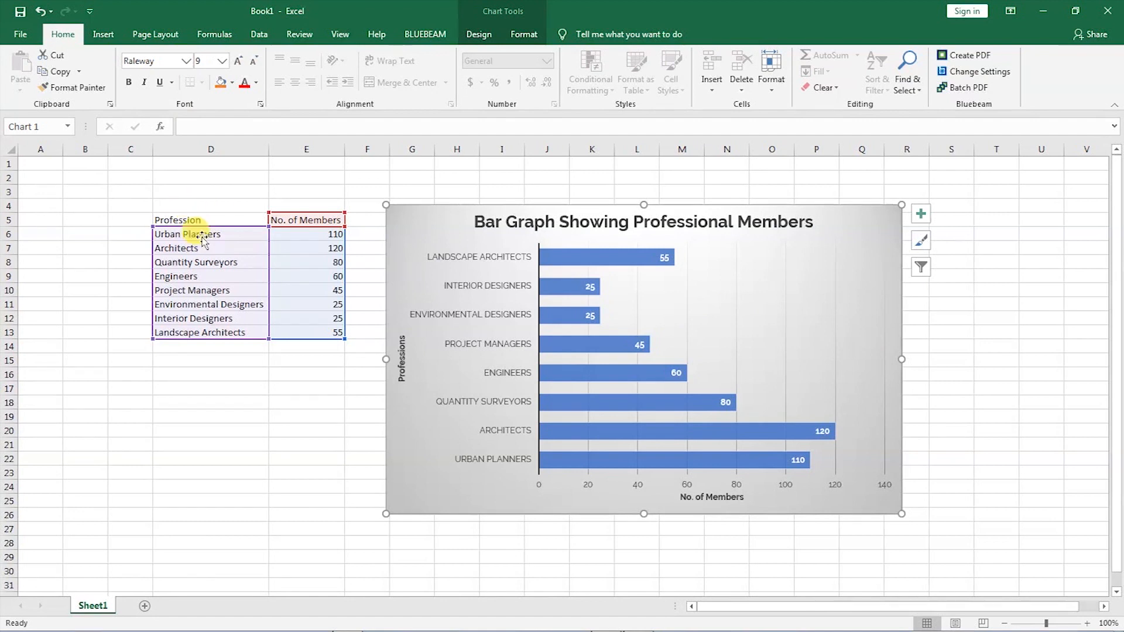
Enlarge the chart by dragging its bottom-left and top-right handles outward.
{"action": "left_click", "coordinate": [401, 371]}
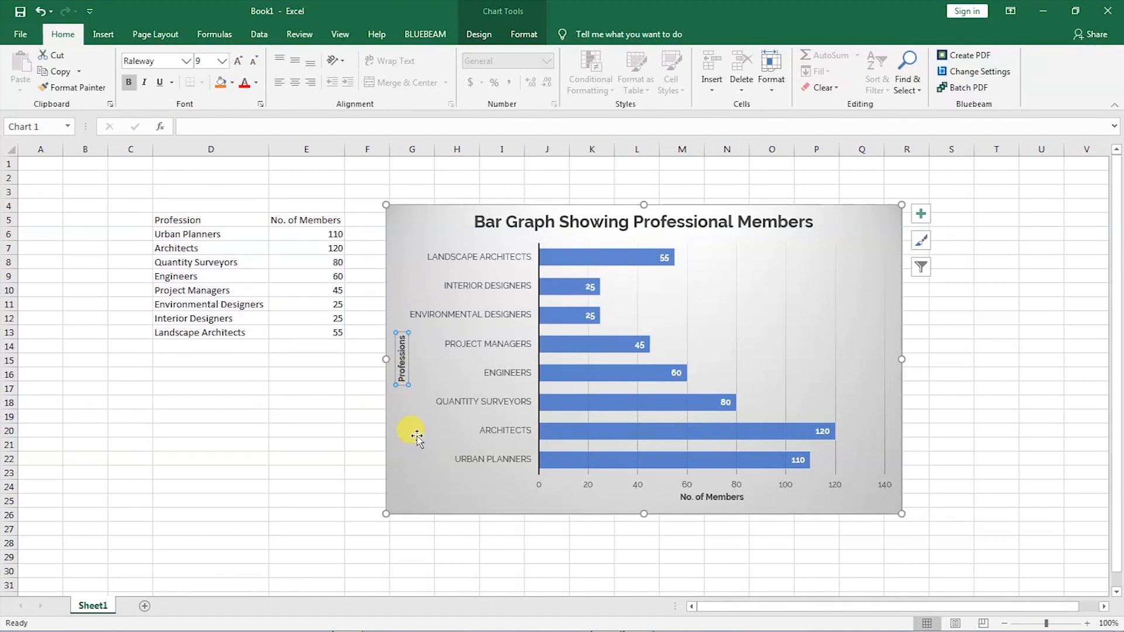
{"action": "left_click", "coordinate": [407, 467]}
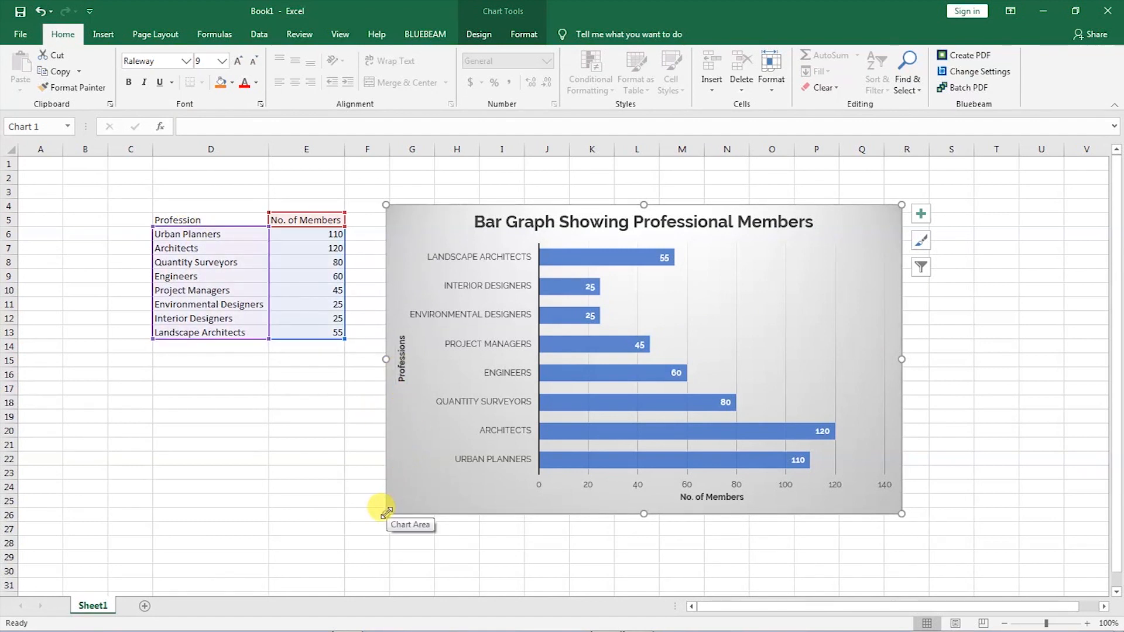
{"action": "left_click_drag", "start_coordinate": [385, 514], "coordinate": [377, 521]}
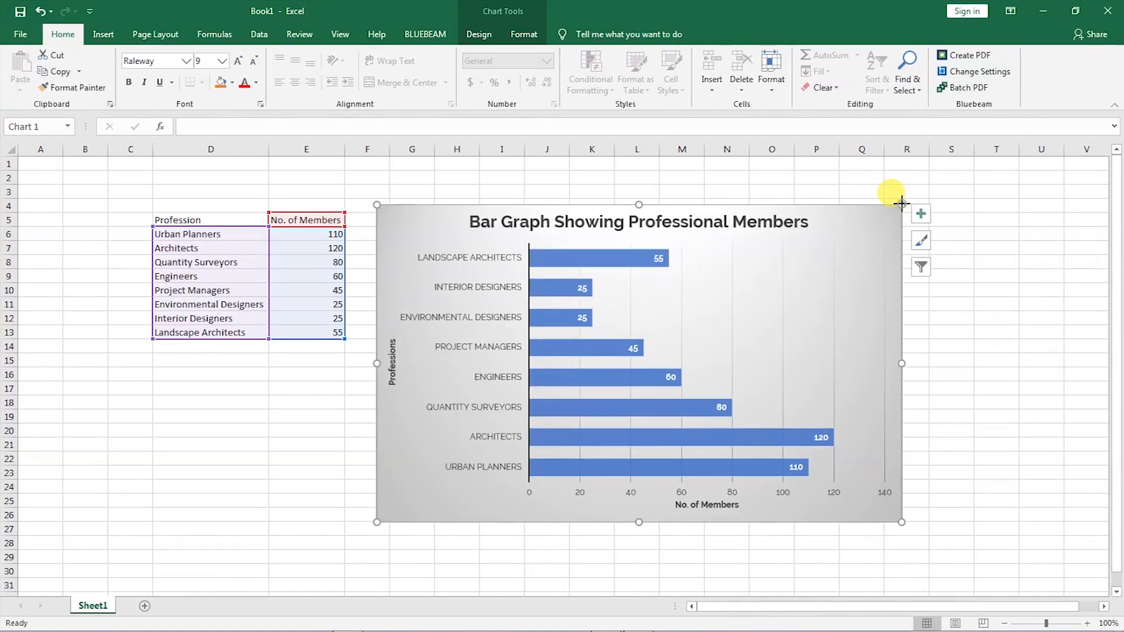
{"action": "left_click_drag", "start_coordinate": [901, 205], "coordinate": [922, 185]}
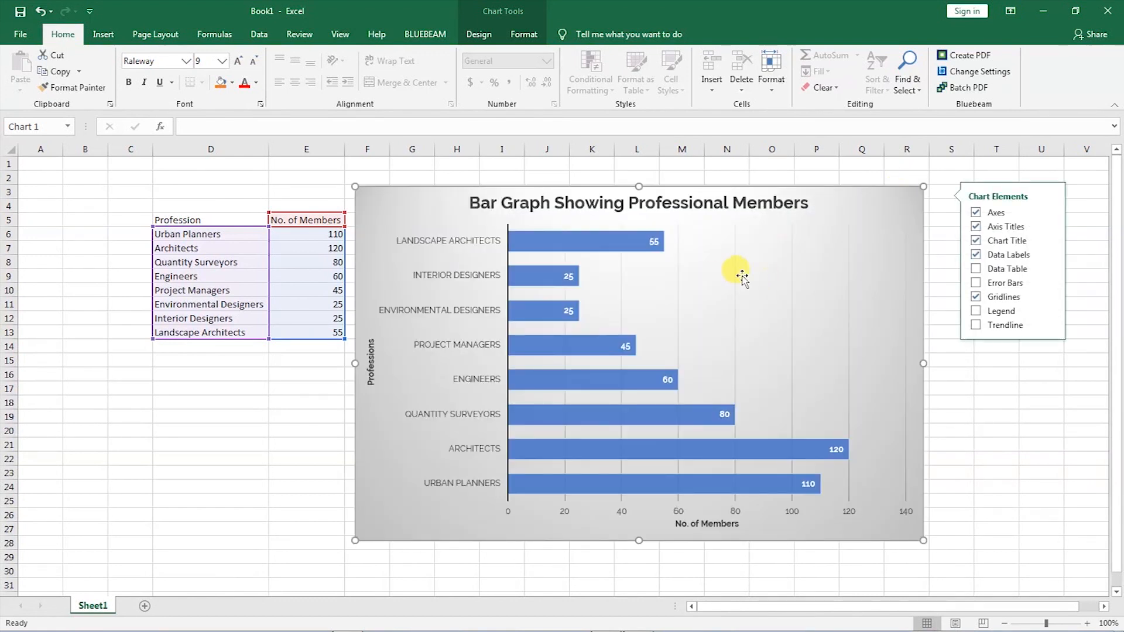
{"action": "left_click", "coordinate": [977, 387]}
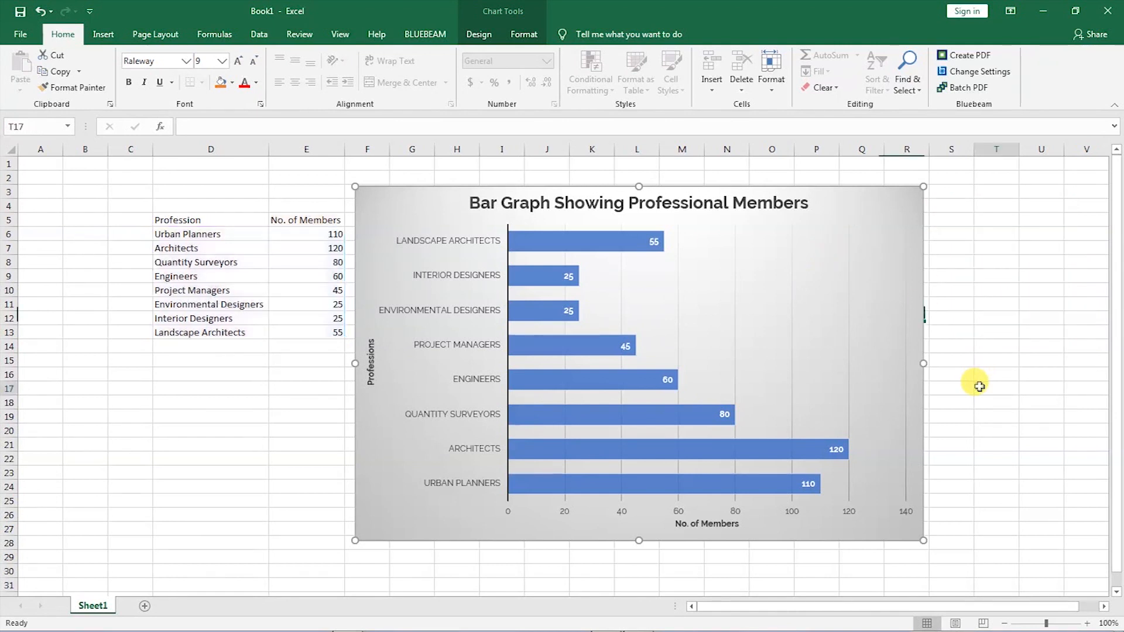
{"action": "left_click", "coordinate": [905, 197]}
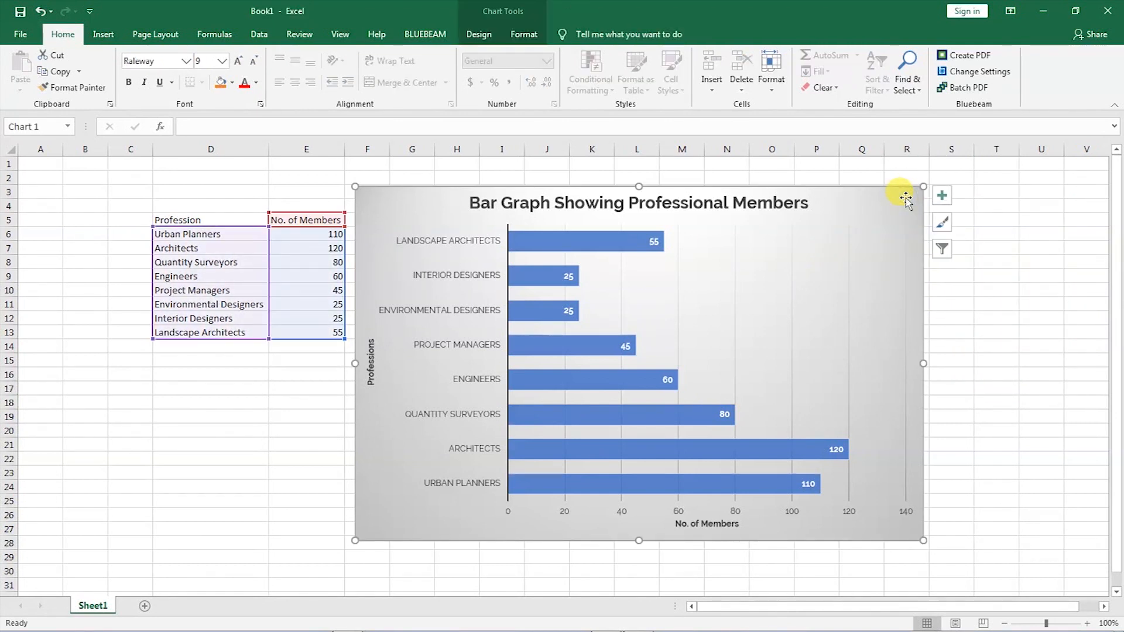
{"action": "right_click", "coordinate": [904, 197]}
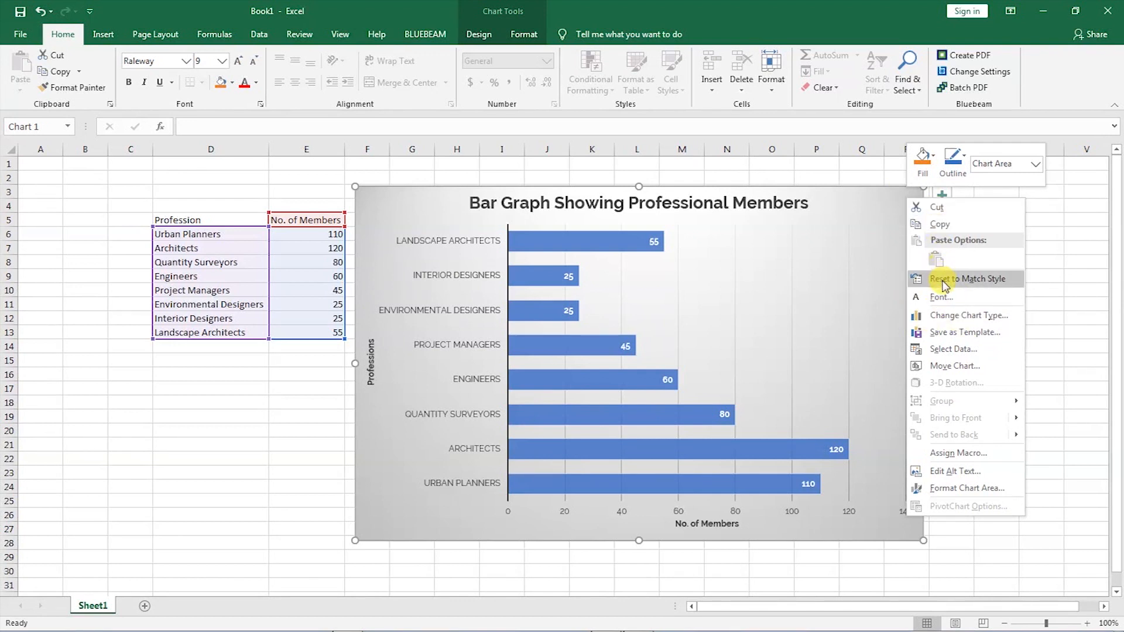
Move the chart to a new chart sheet, Chart1, using Move Chart.
{"action": "left_click", "coordinate": [931, 370]}
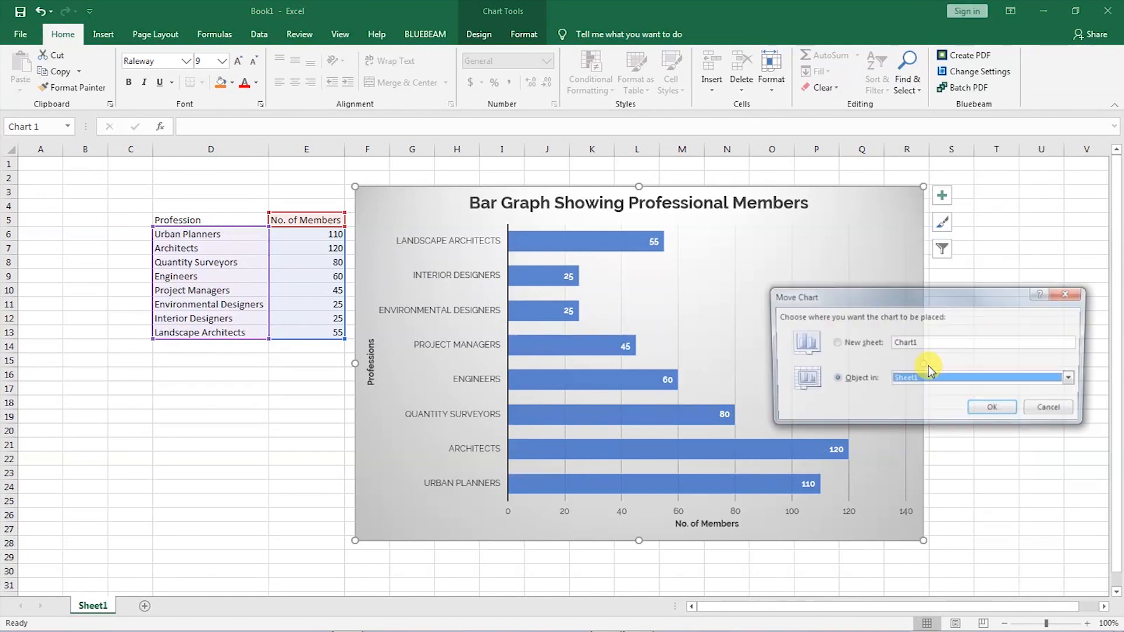
{"action": "left_click_drag", "start_coordinate": [854, 298], "coordinate": [711, 279]}
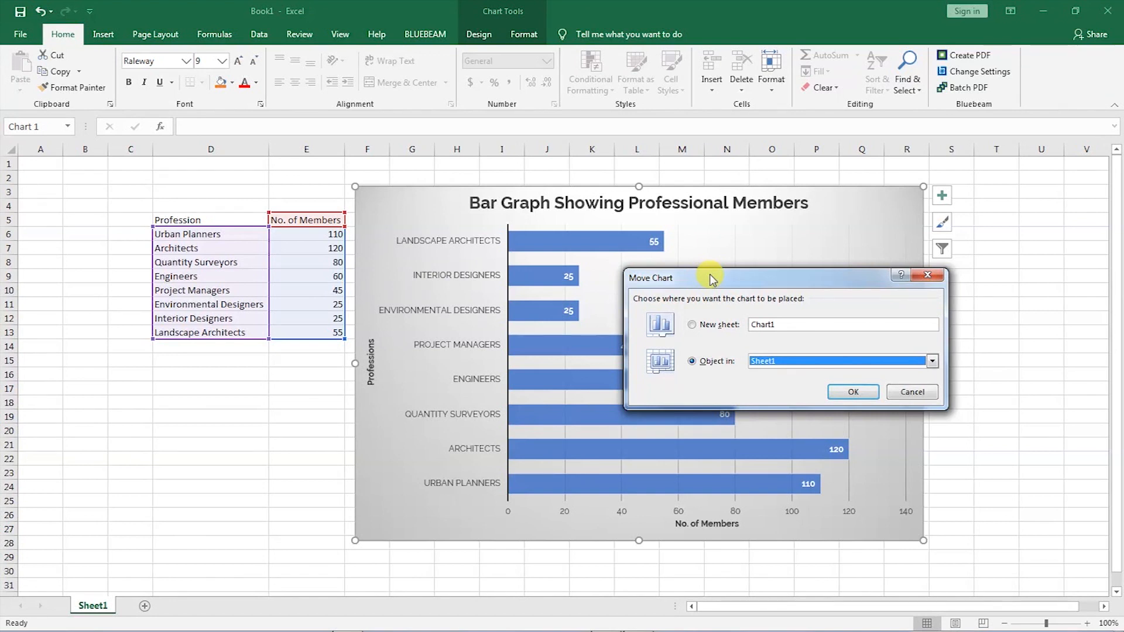
{"action": "left_click", "coordinate": [693, 326]}
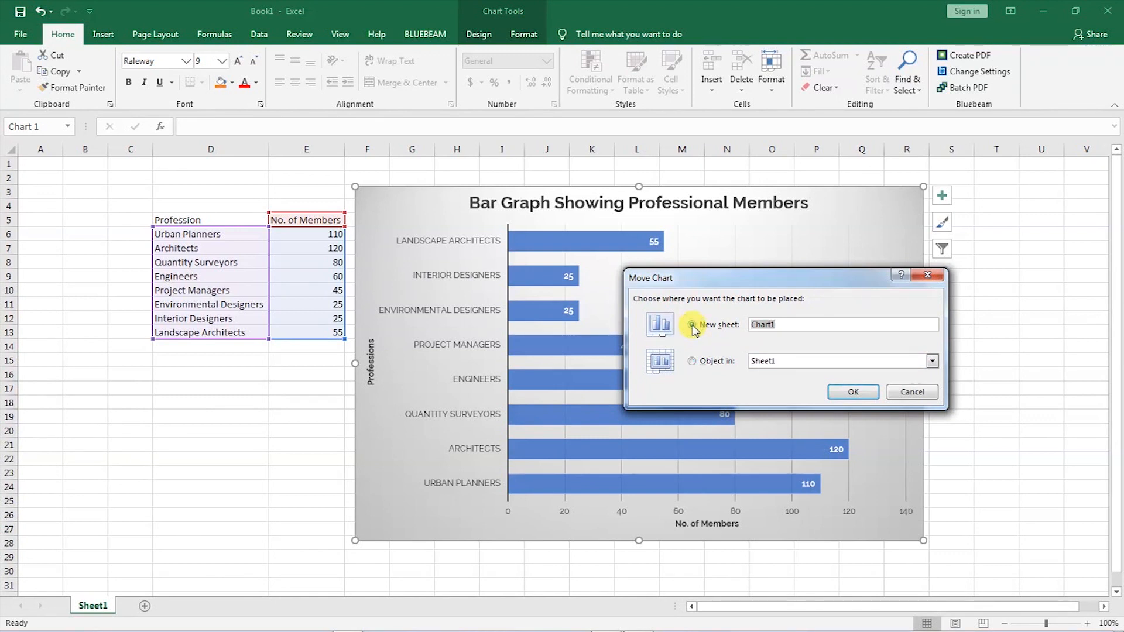
{"action": "left_click", "coordinate": [848, 393]}
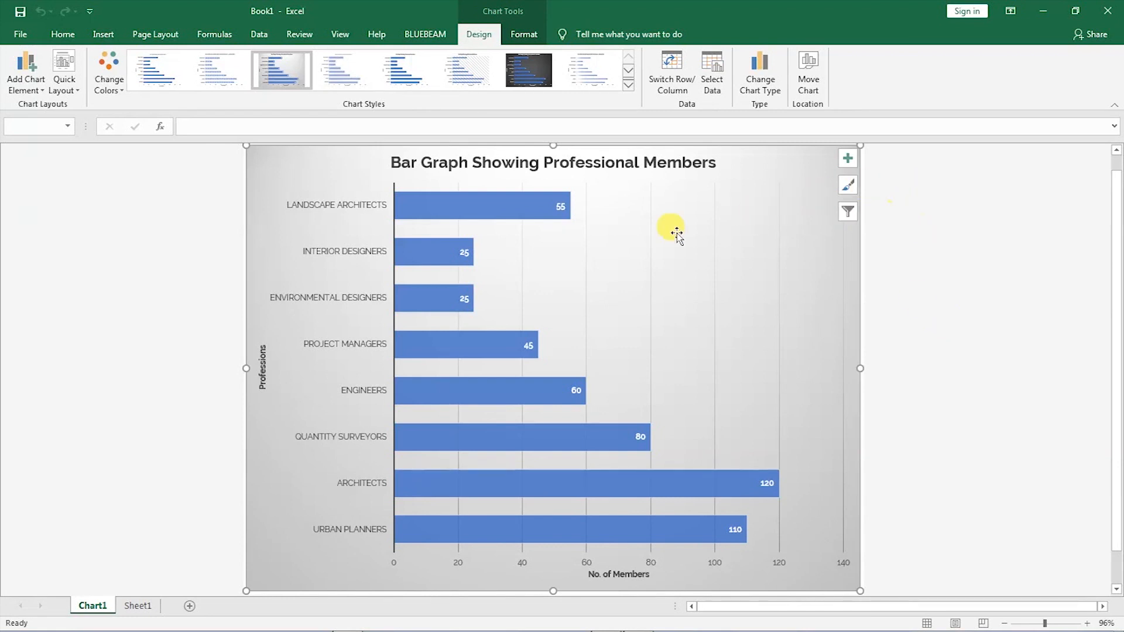
Start Save As with the Desktop folder as the location for Book1.xlsx.
{"action": "left_click", "coordinate": [920, 245]}
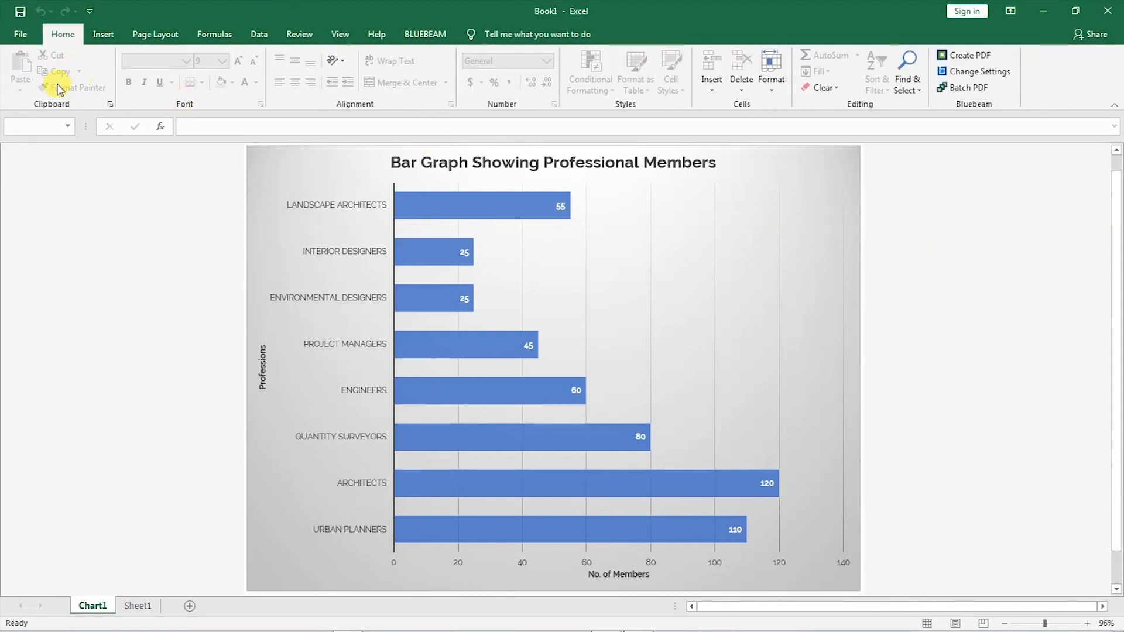
{"action": "left_click", "coordinate": [21, 35]}
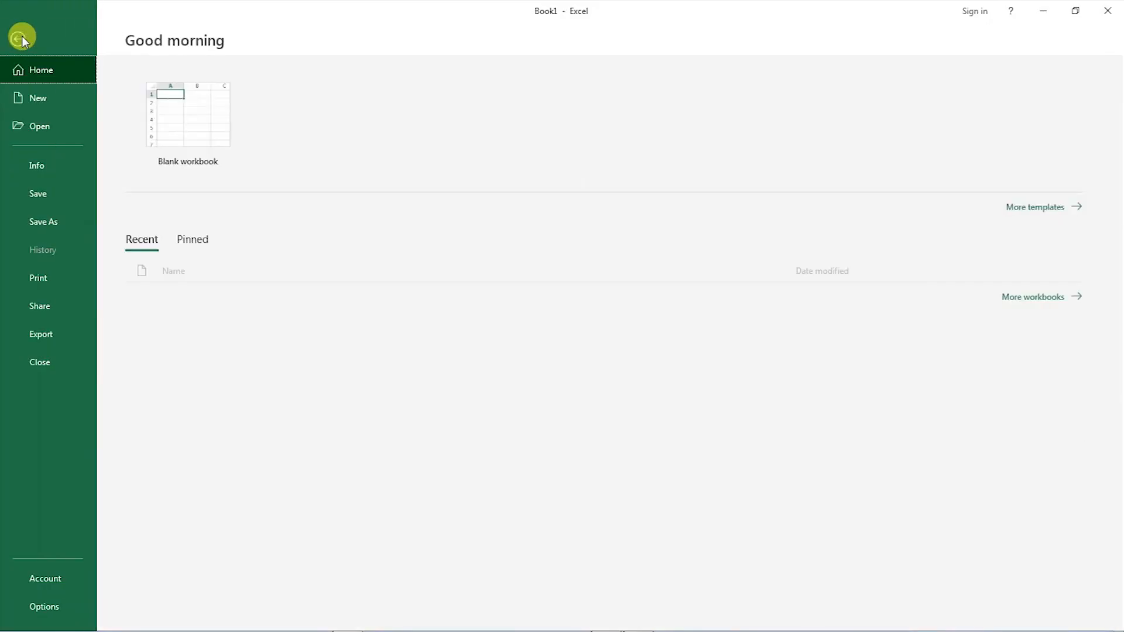
{"action": "left_click", "coordinate": [49, 226]}
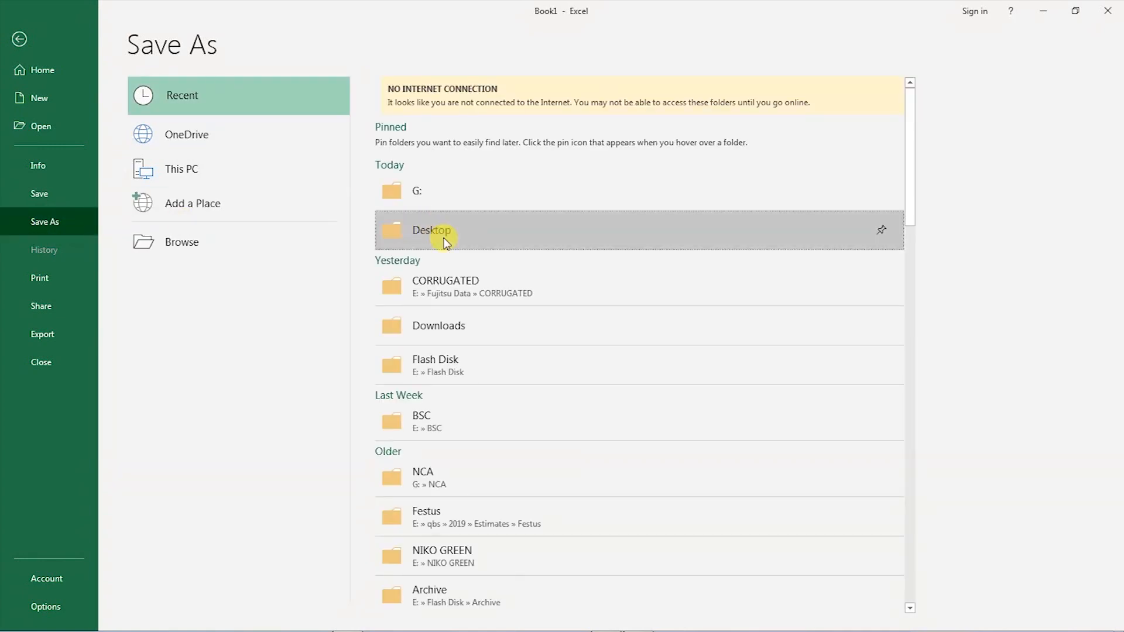
{"action": "left_click", "coordinate": [443, 242]}
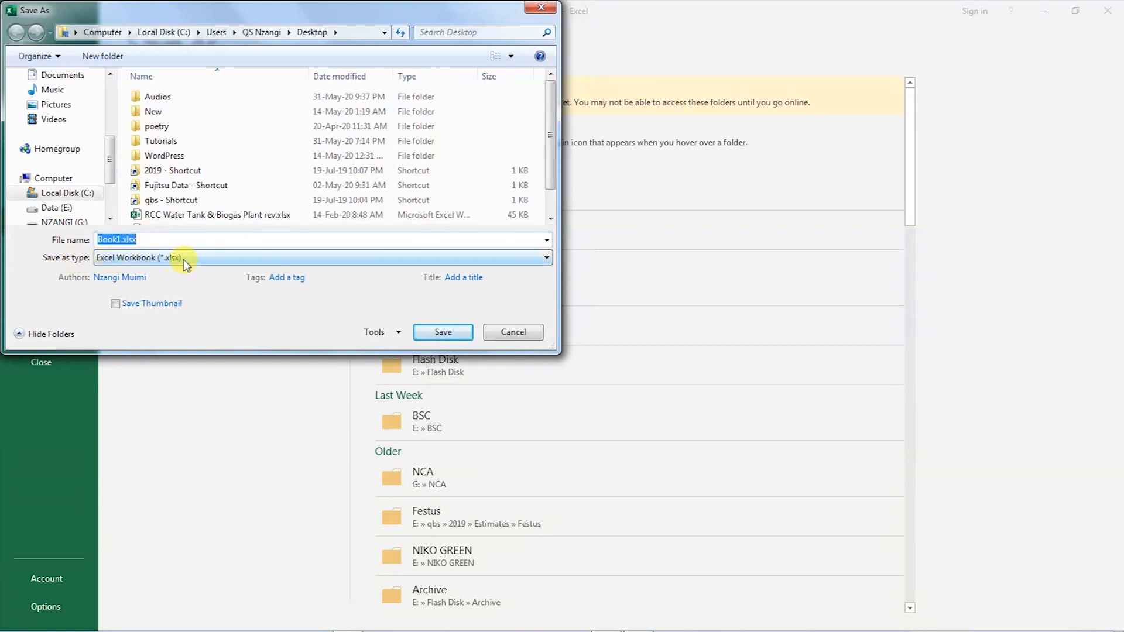
Save the workbook to the Desktop as Book1.pdf in PDF format.
{"action": "left_click", "coordinate": [545, 260]}
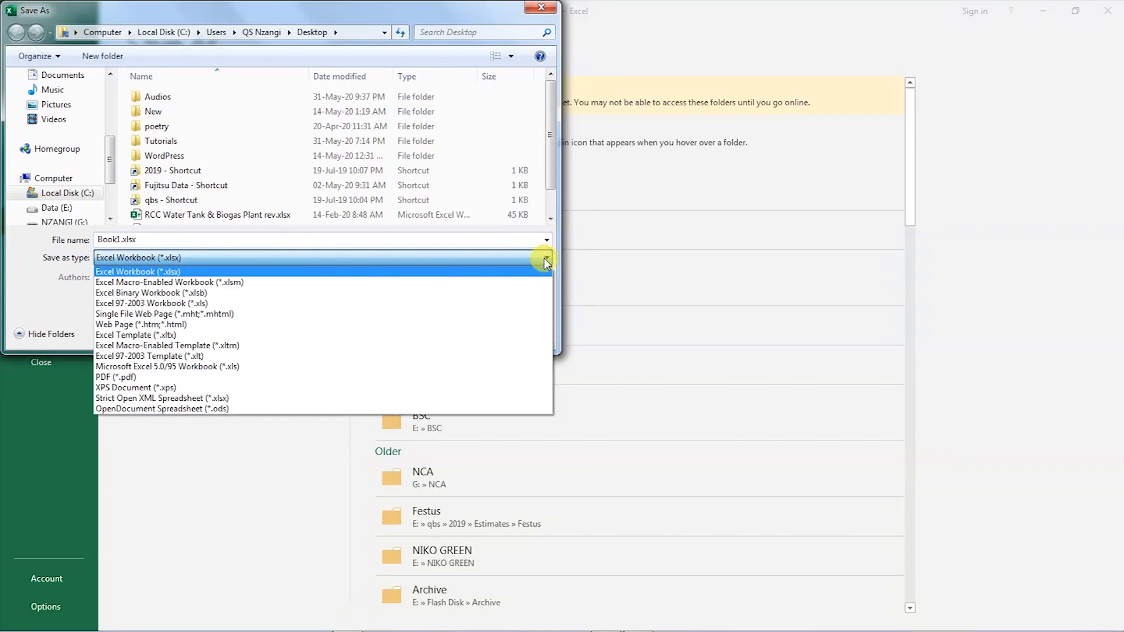
{"action": "left_click", "coordinate": [111, 381]}
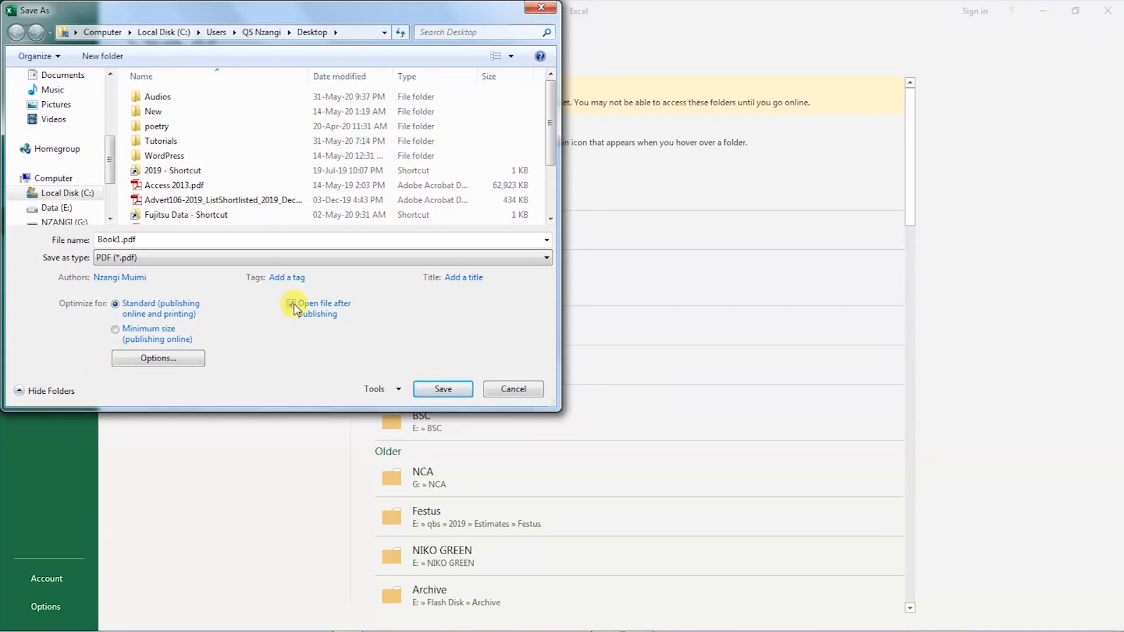
{"action": "left_click", "coordinate": [442, 392]}
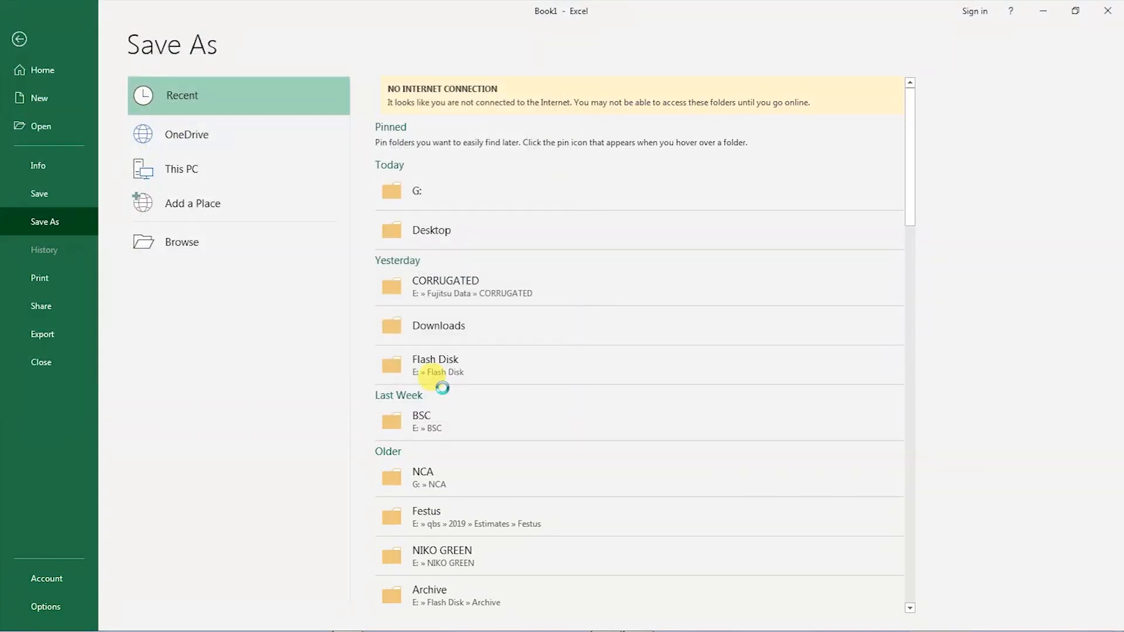
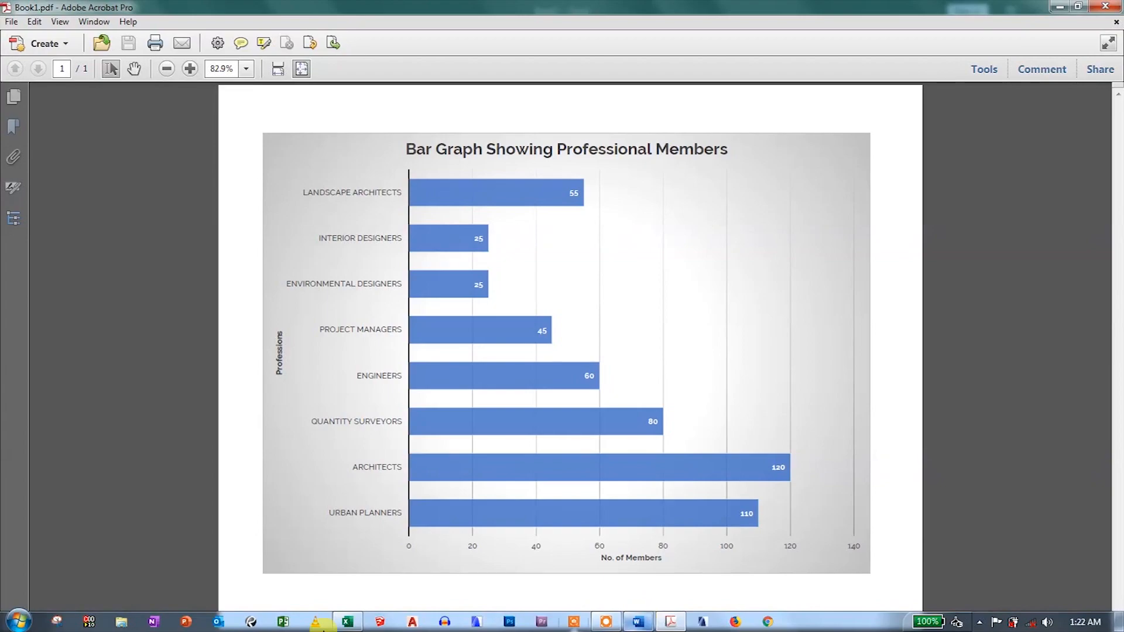
Bring up the workbook, glance at Sheet1's data, and select the whole chart on Chart1.
{"action": "left_click", "coordinate": [346, 621]}
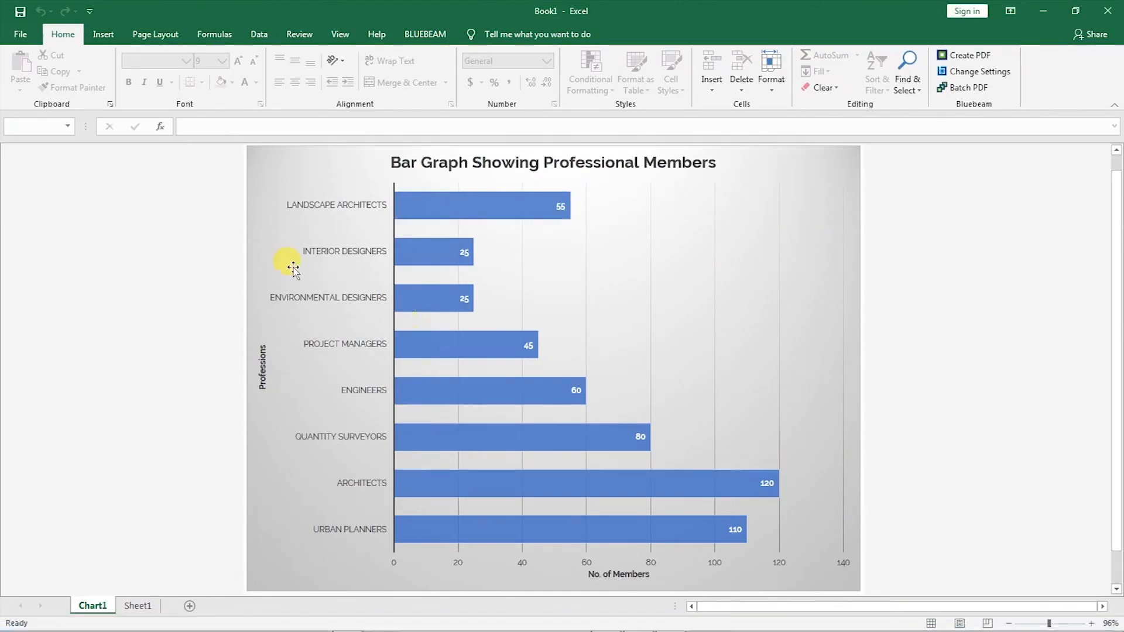
{"action": "left_click", "coordinate": [138, 607]}
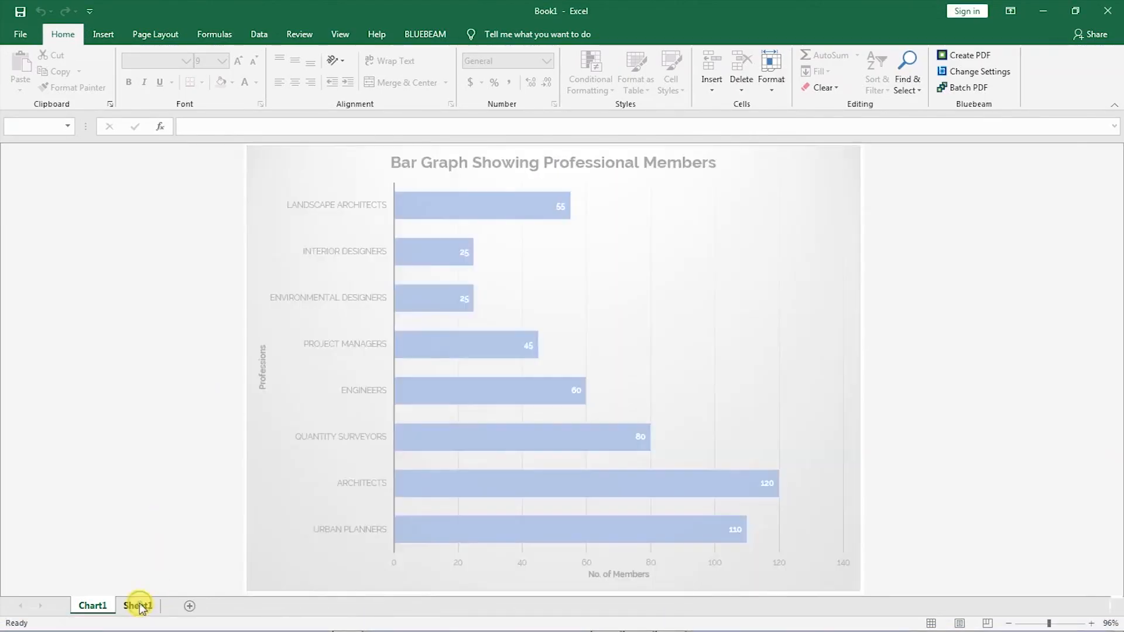
{"action": "left_click", "coordinate": [96, 606]}
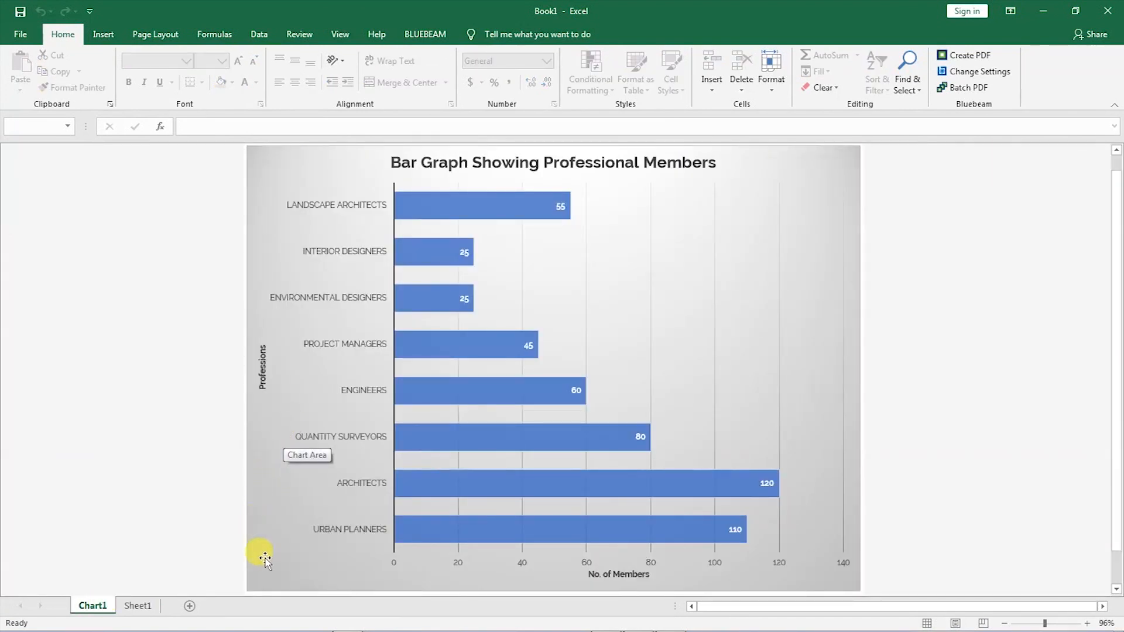
{"action": "left_click", "coordinate": [265, 559]}
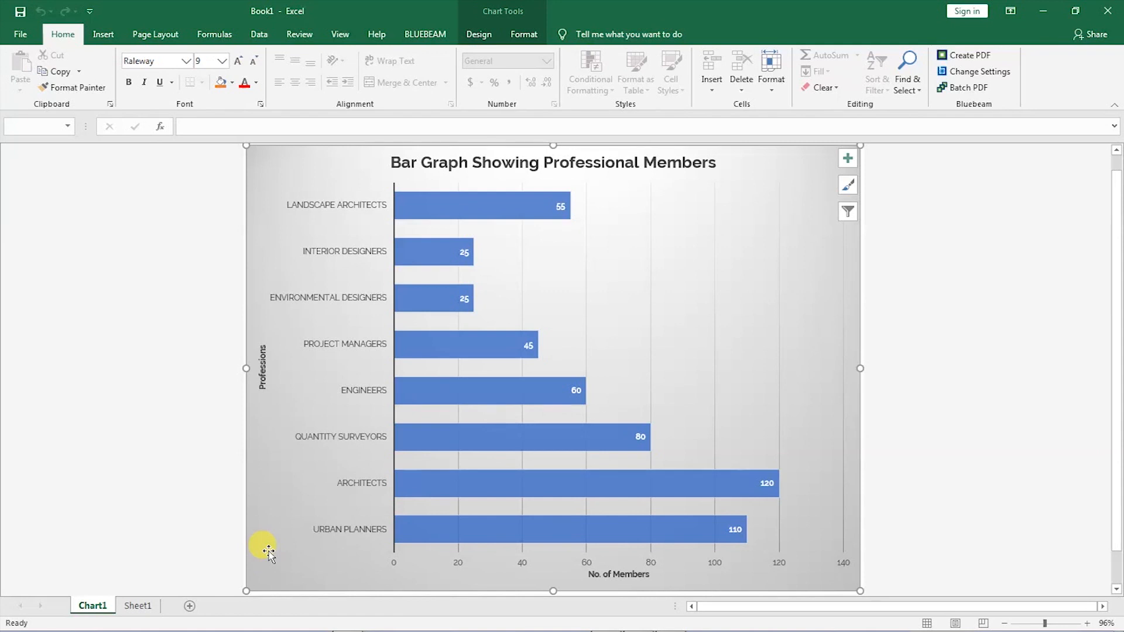
Copy the professional members bar chart and bring the blank Word document forward.
{"action": "right_click", "coordinate": [264, 474]}
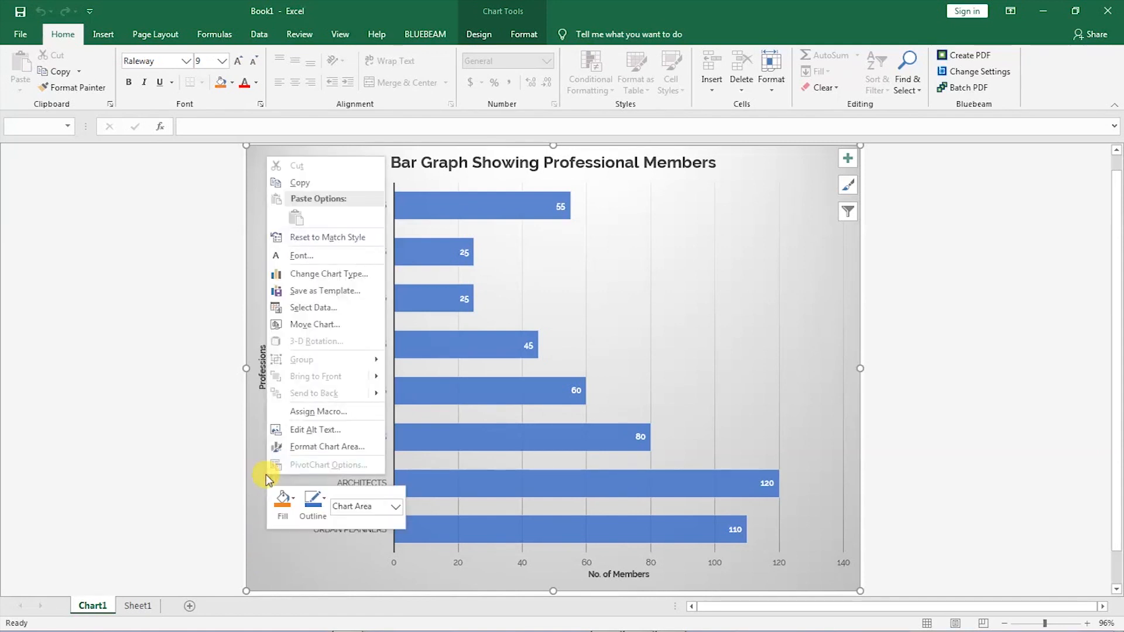
{"action": "left_click", "coordinate": [296, 183]}
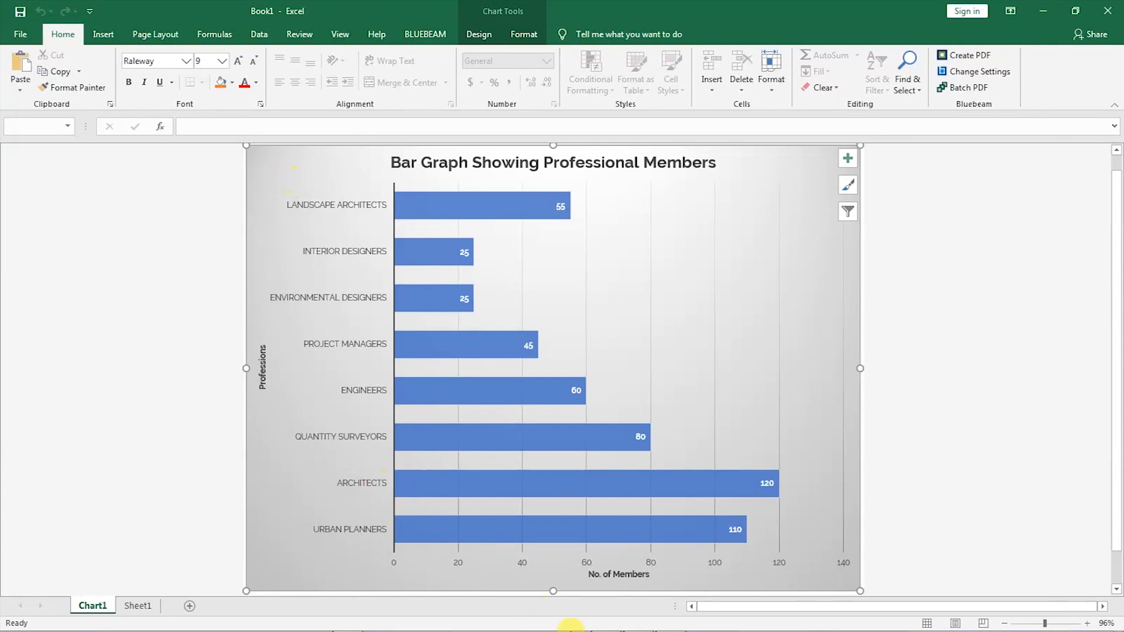
{"action": "left_click", "coordinate": [638, 622]}
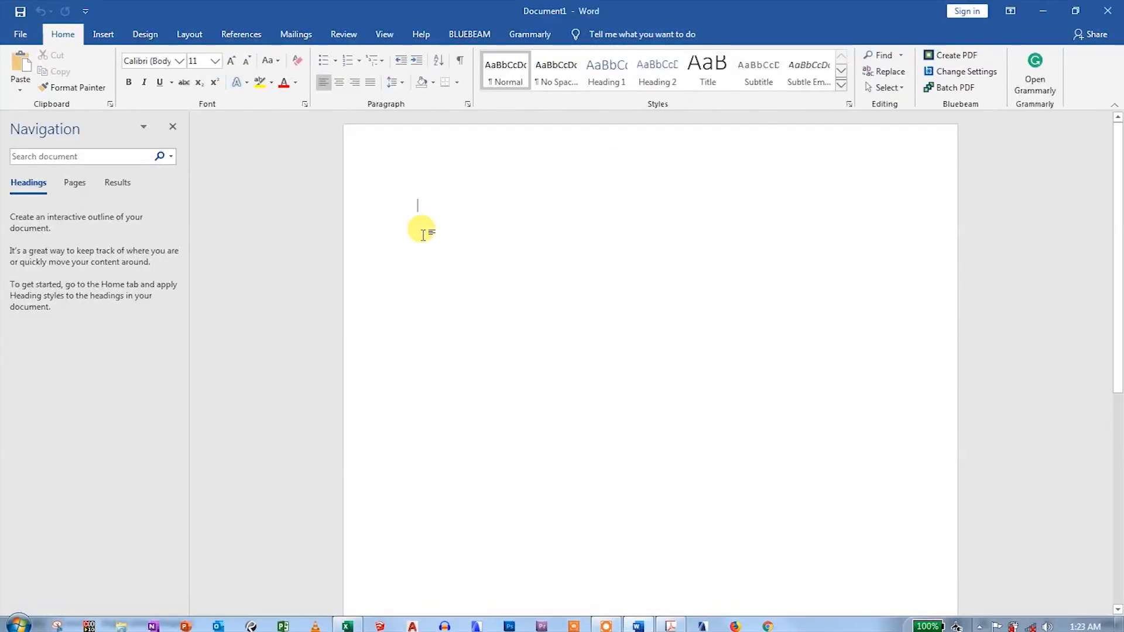
{"action": "right_click", "coordinate": [421, 207]}
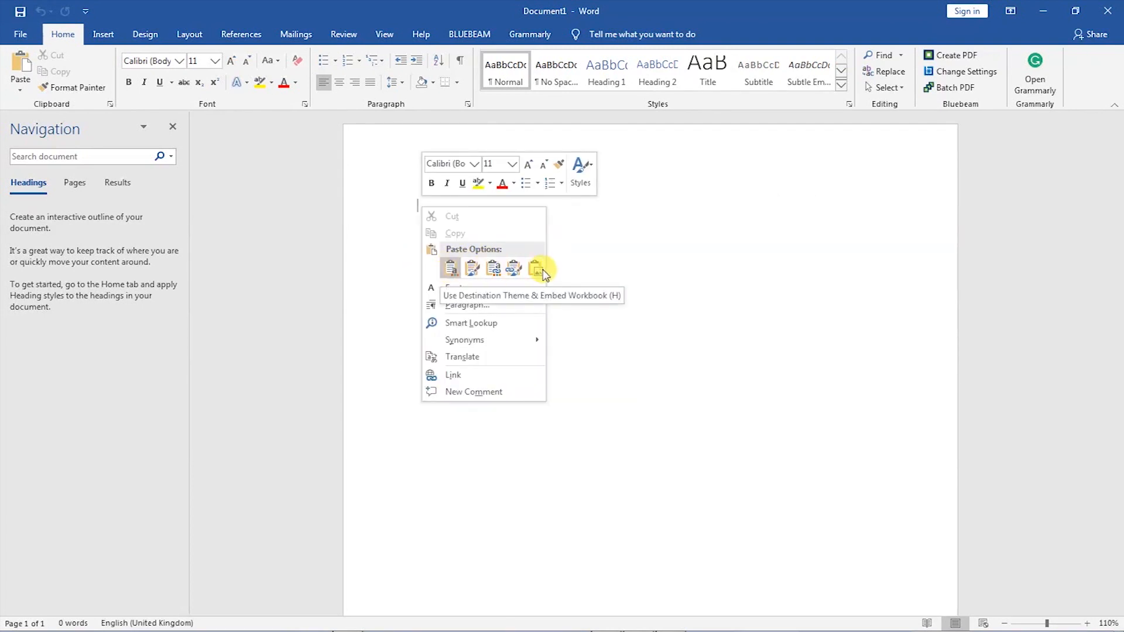
{"action": "left_click", "coordinate": [507, 275]}
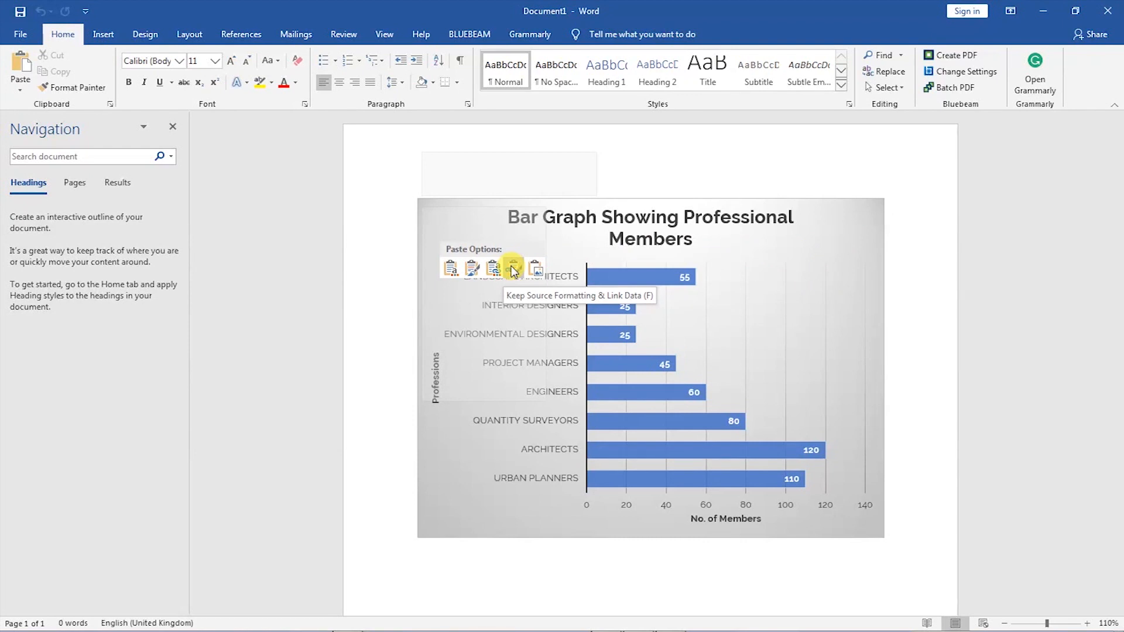
{"action": "key", "text": "Escape"}
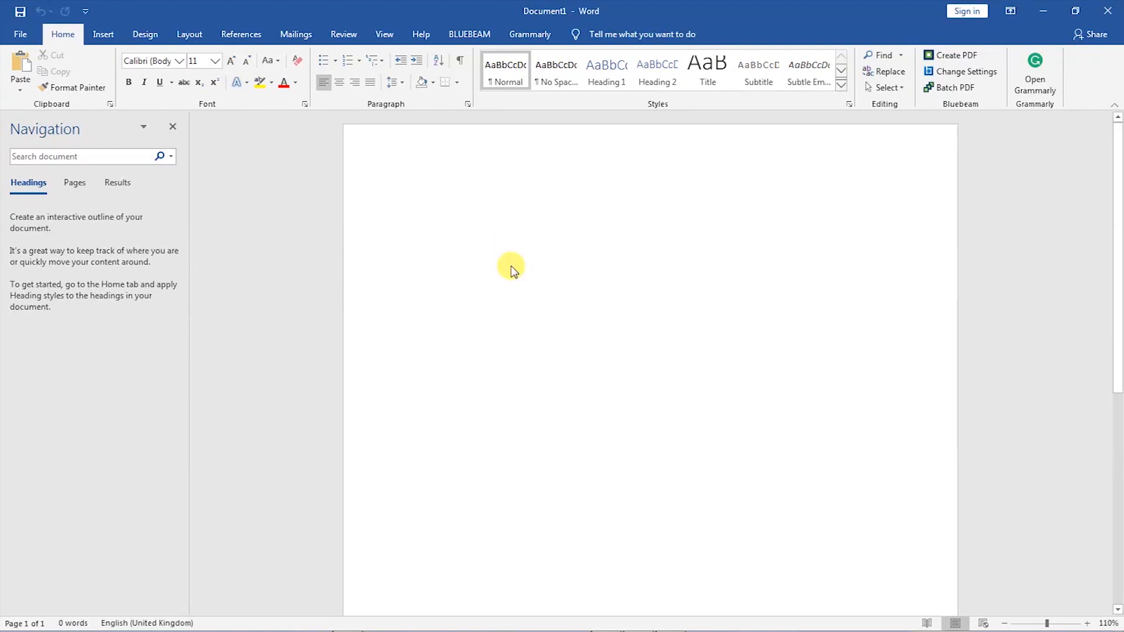
{"action": "key", "text": "ctrl+v"}
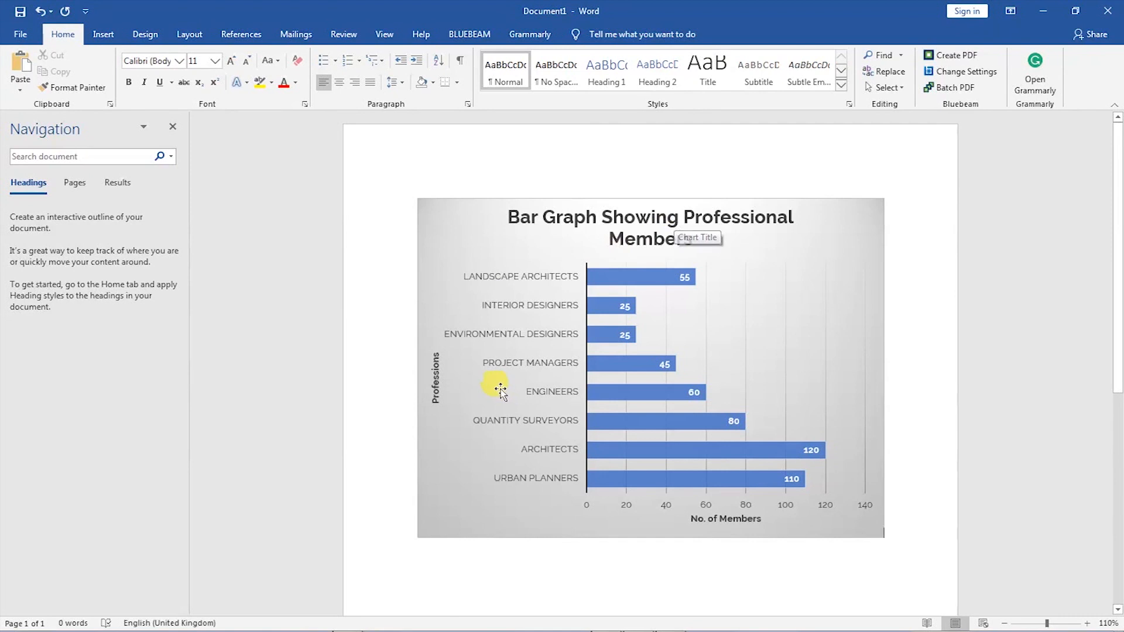
Select the chart pasted into Word, then return to the Excel workbook.
{"action": "left_click", "coordinate": [439, 516]}
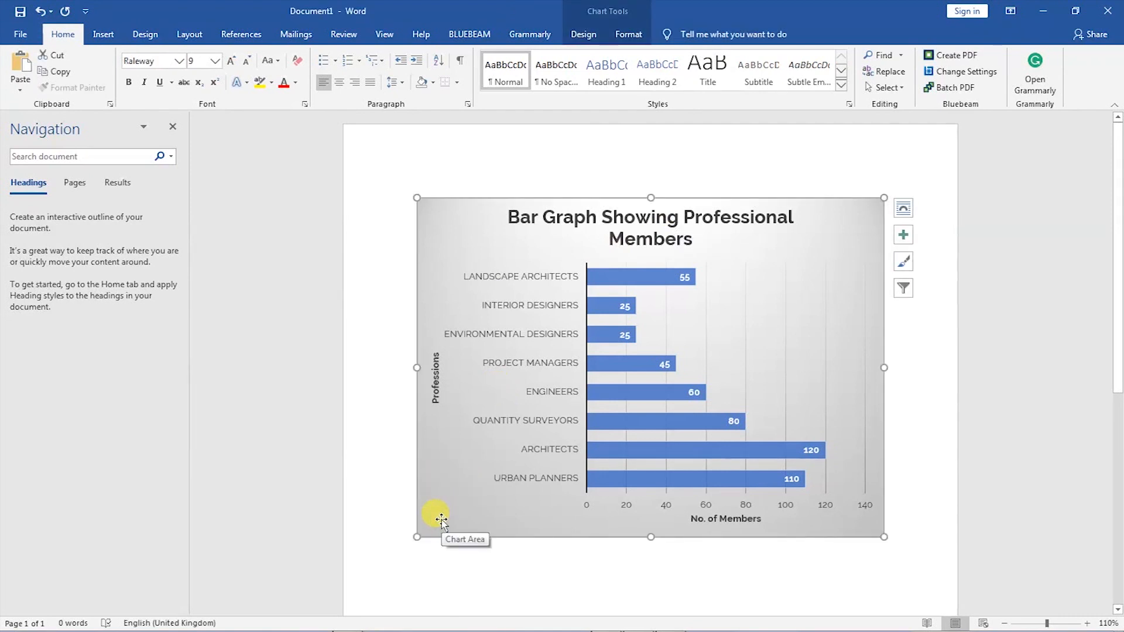
{"action": "mouse_move", "coordinate": [475, 625]}
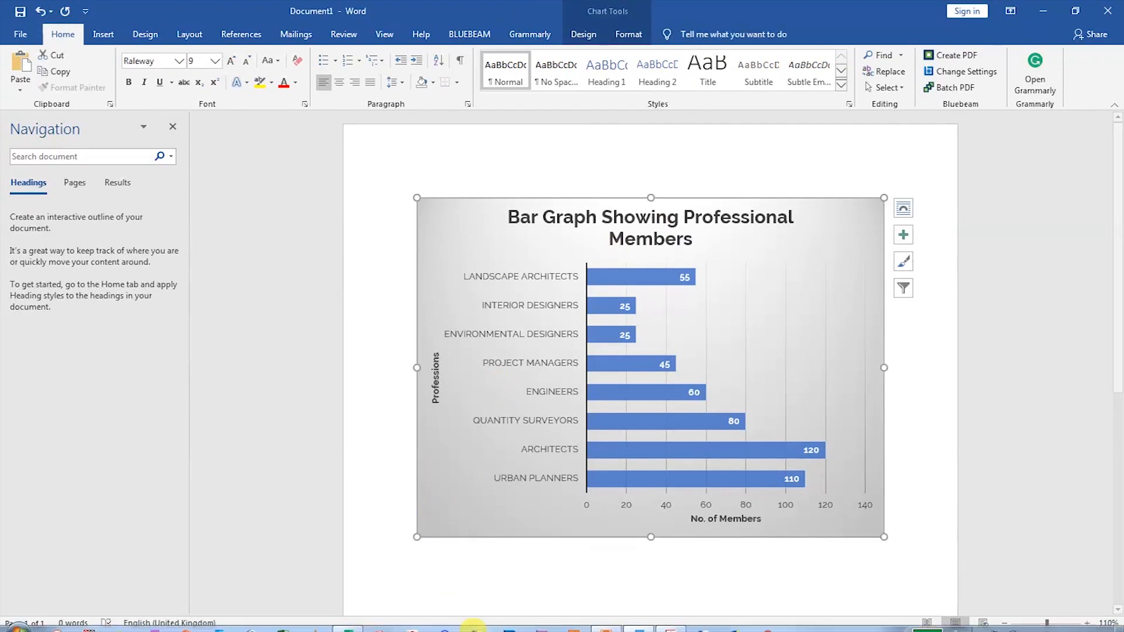
{"action": "left_click", "coordinate": [349, 622]}
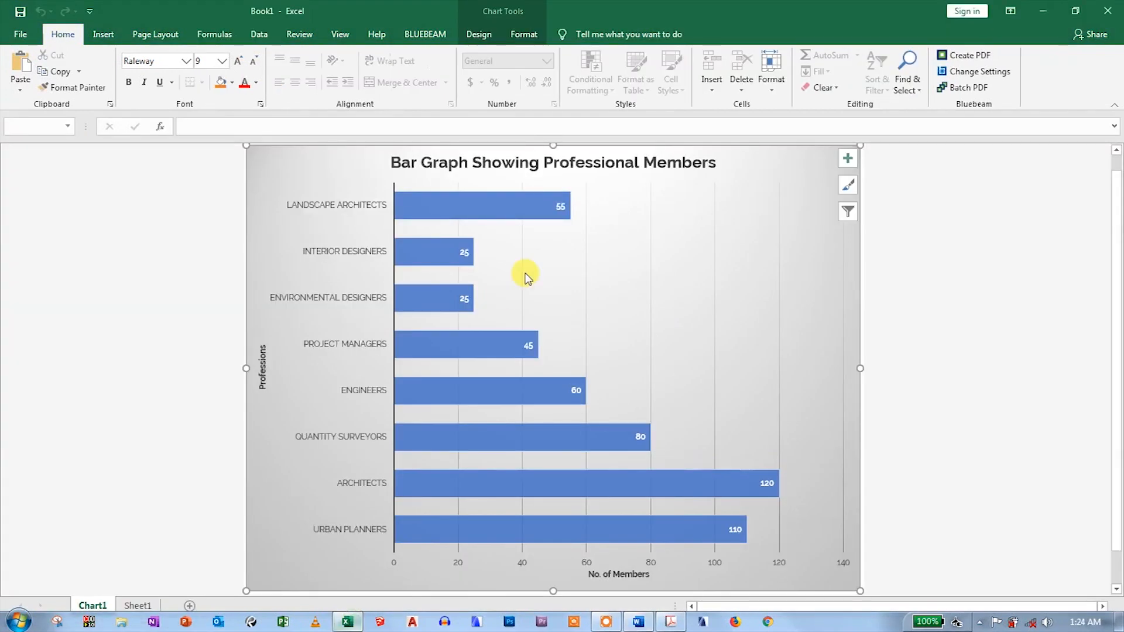
On Sheet1, change the Landscape Architects member count in E13 from 55 to 200.
{"action": "left_click", "coordinate": [138, 606]}
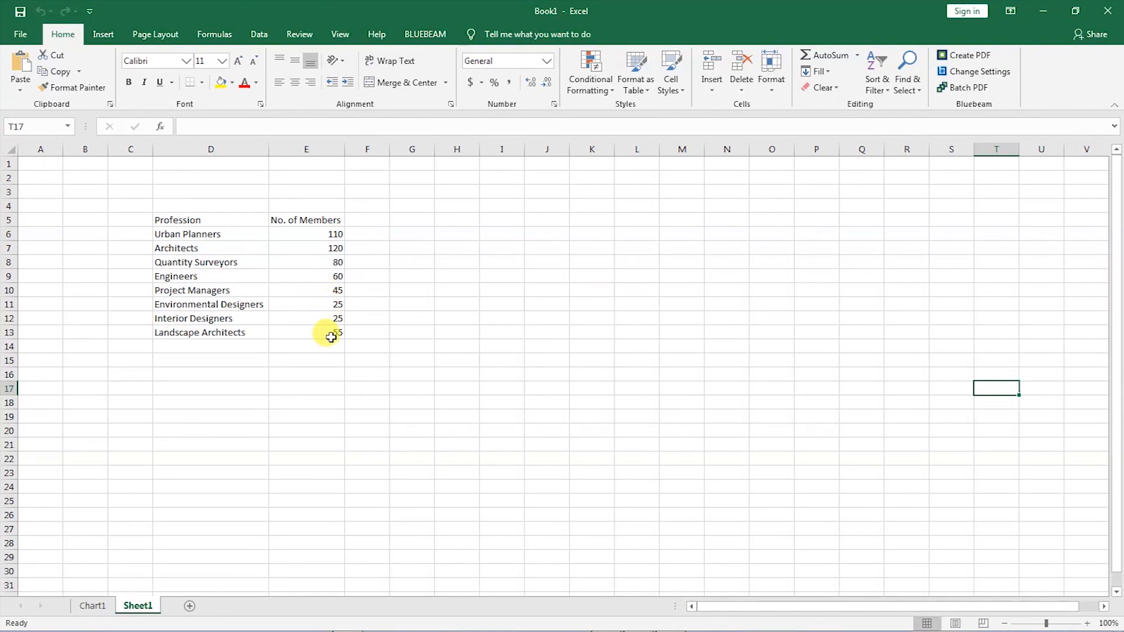
{"action": "left_click", "coordinate": [336, 332]}
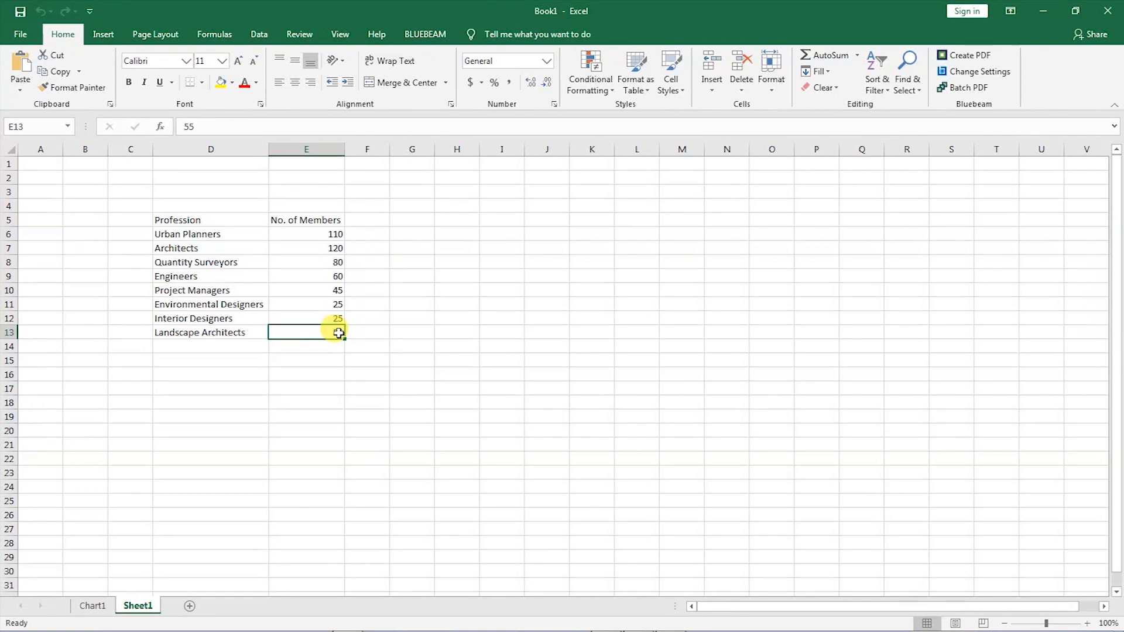
{"action": "type", "text": "200"}
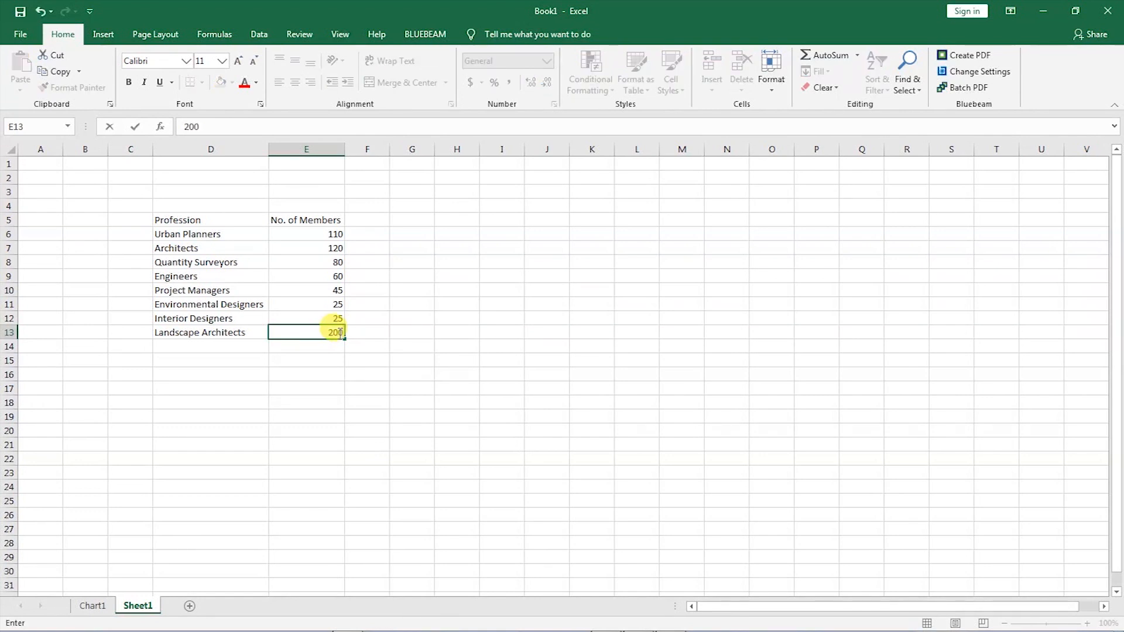
{"action": "key", "text": "Return"}
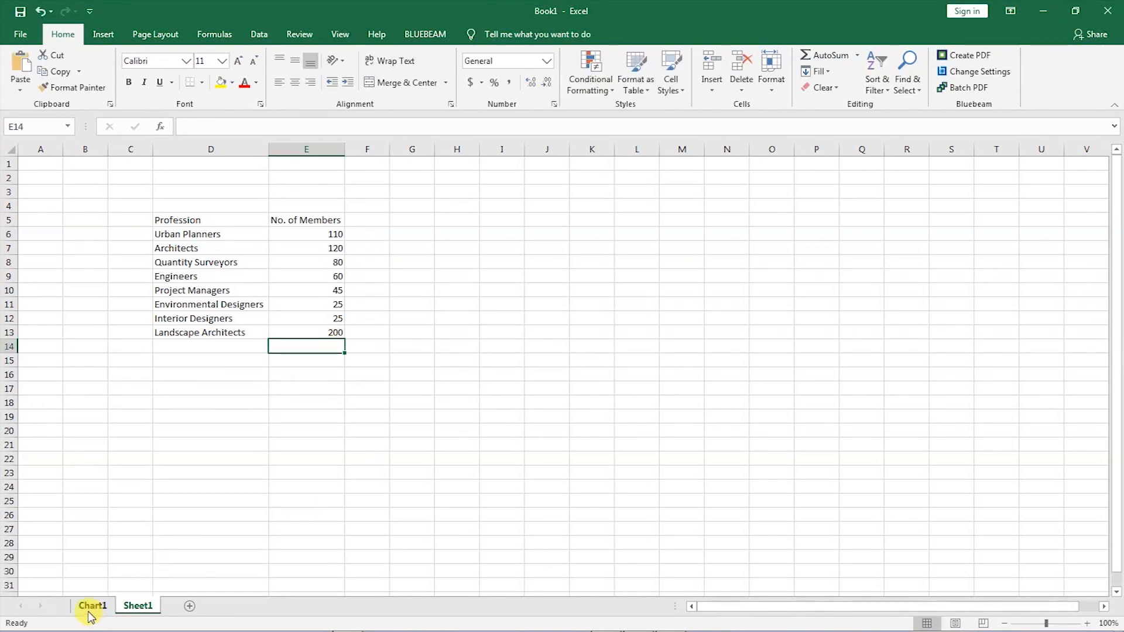
View Chart1 now showing Landscape Architects at 200, then switch to the Word document.
{"action": "left_click", "coordinate": [90, 609]}
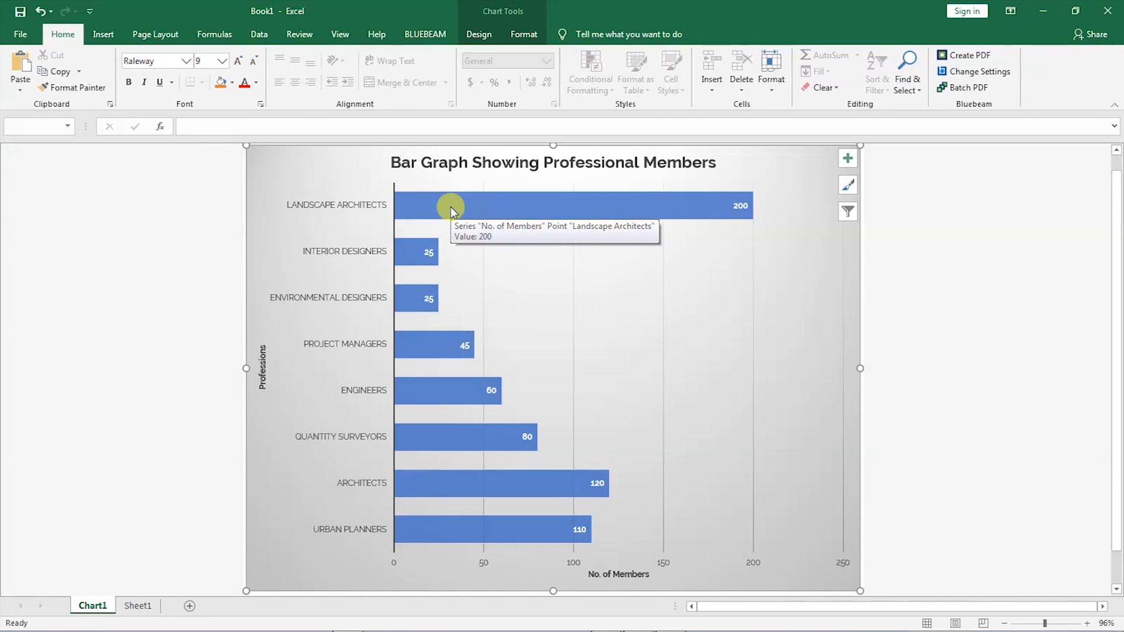
{"action": "mouse_move", "coordinate": [448, 390]}
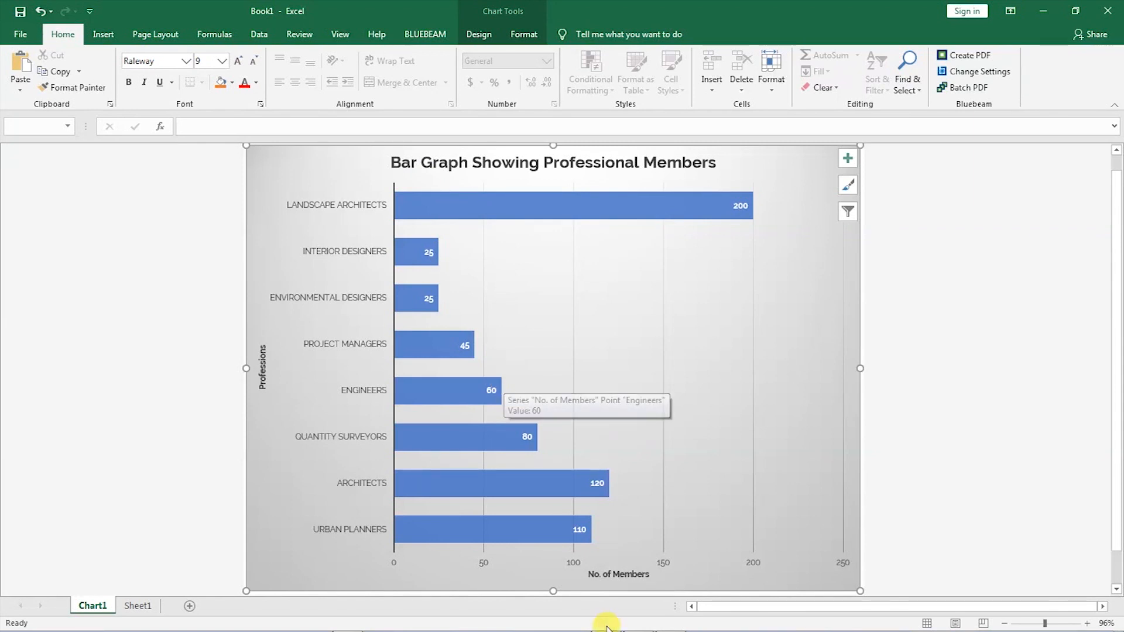
{"action": "left_click", "coordinate": [638, 622]}
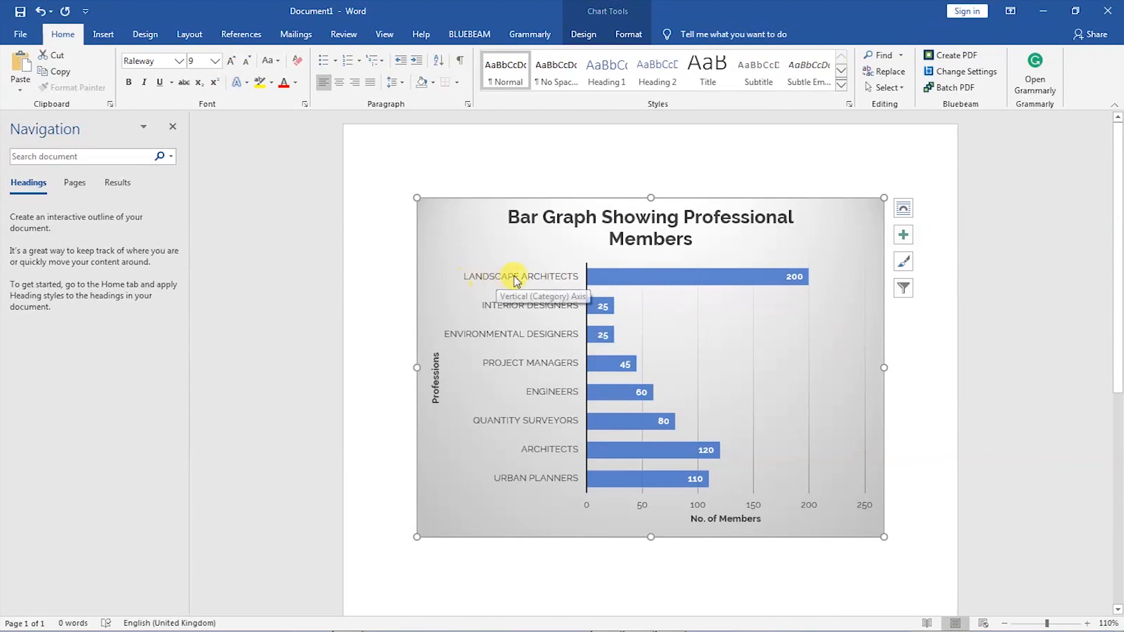
Inspect the Word chart's labels and bars confirming 200, deselect it, and return to Excel.
{"action": "left_click", "coordinate": [532, 278]}
{"action": "left_click", "coordinate": [609, 281]}
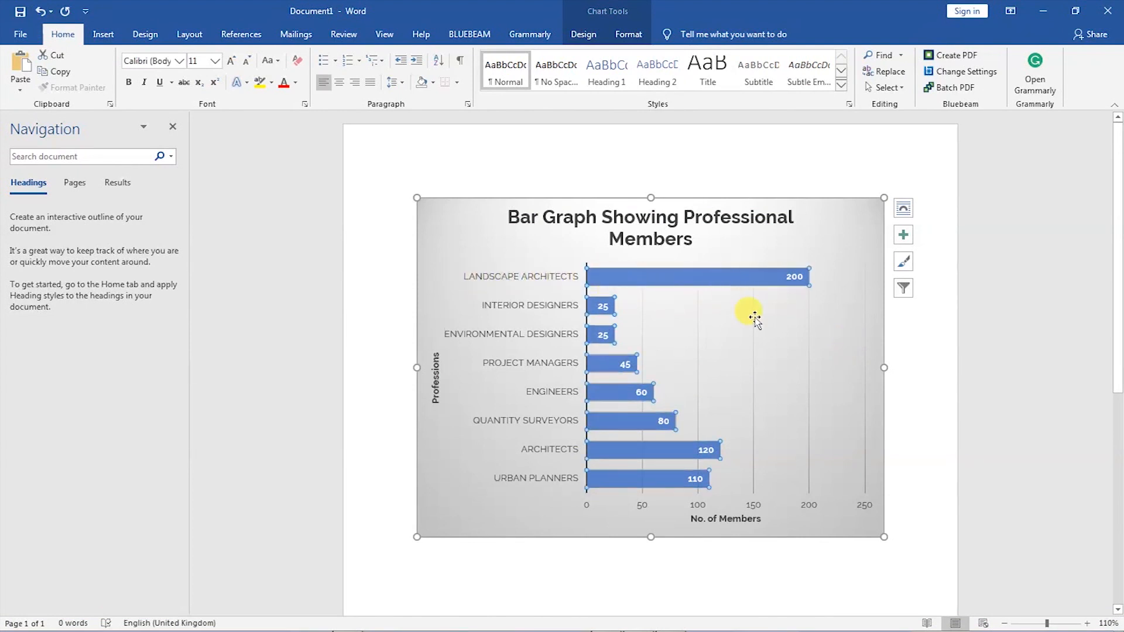
{"action": "left_click", "coordinate": [929, 361]}
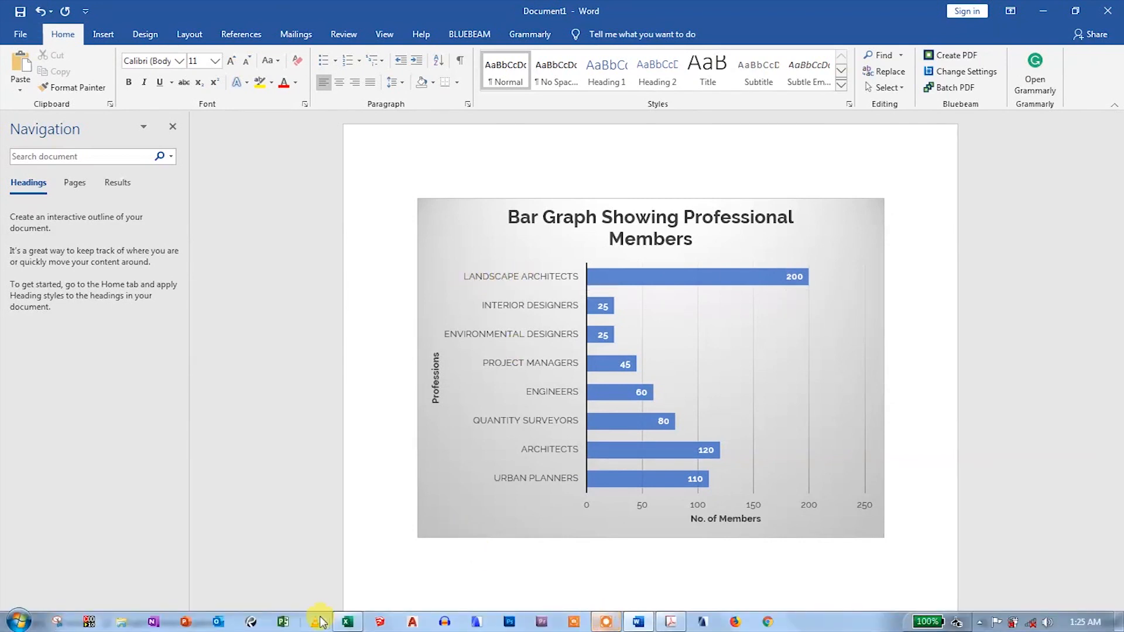
{"action": "left_click", "coordinate": [345, 622]}
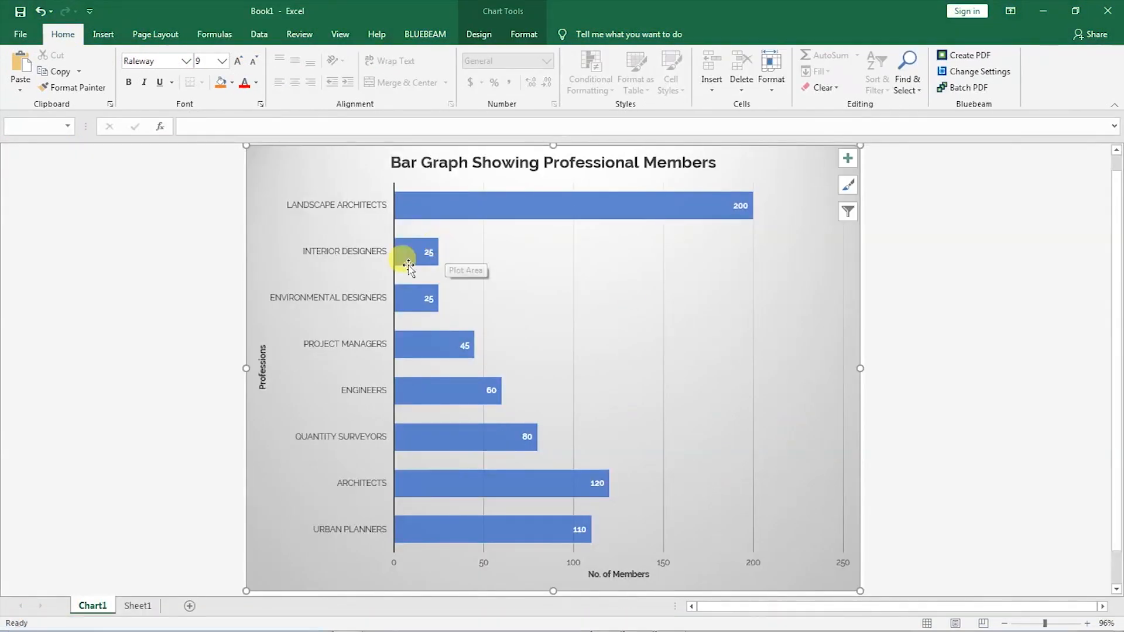